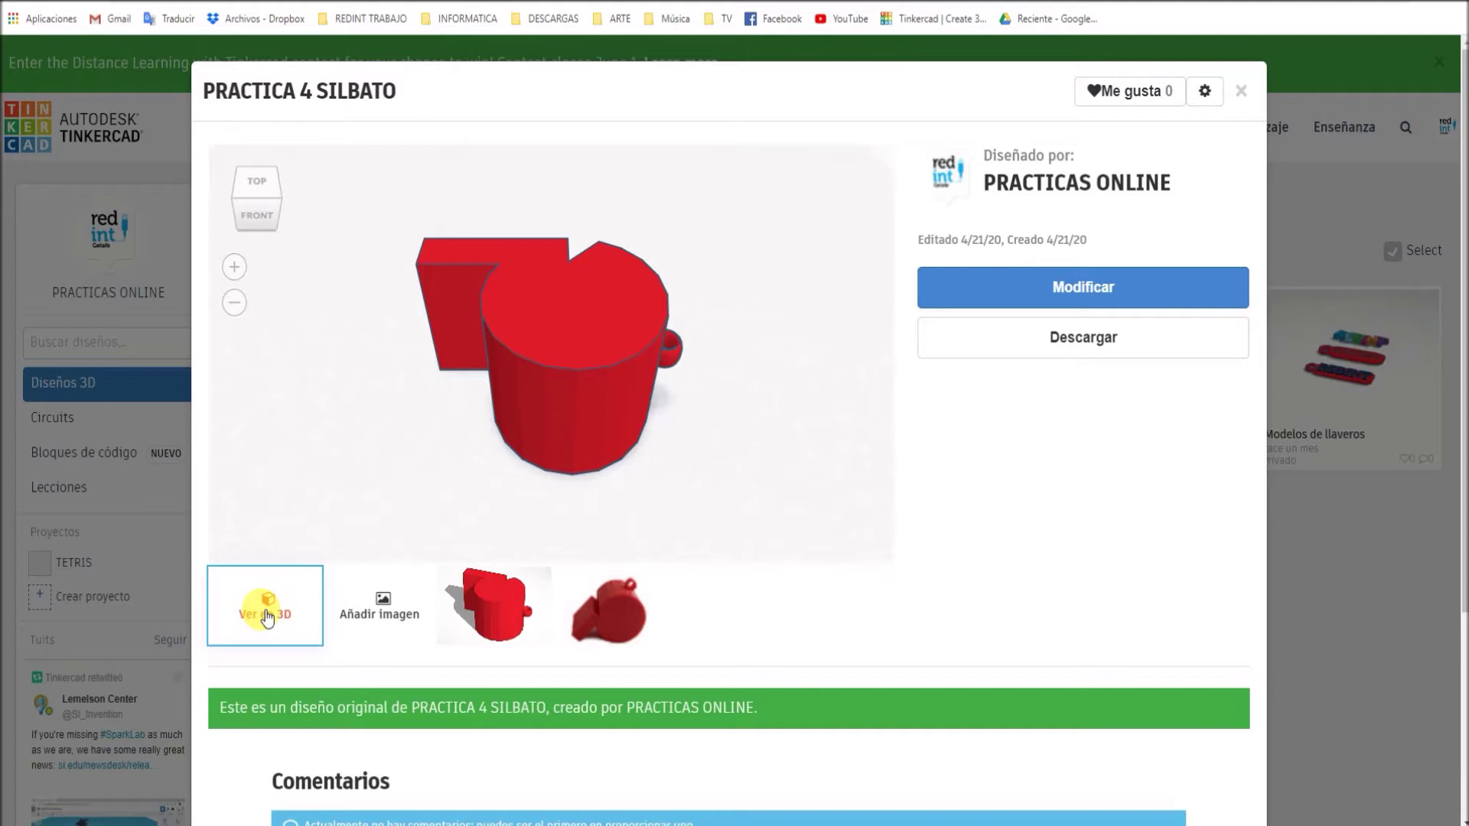
Examine the rendered view and the photo of the PRACTICA 4 SILBATO whistle design, closing its preview
{"action": "left_click", "coordinate": [530, 611]}
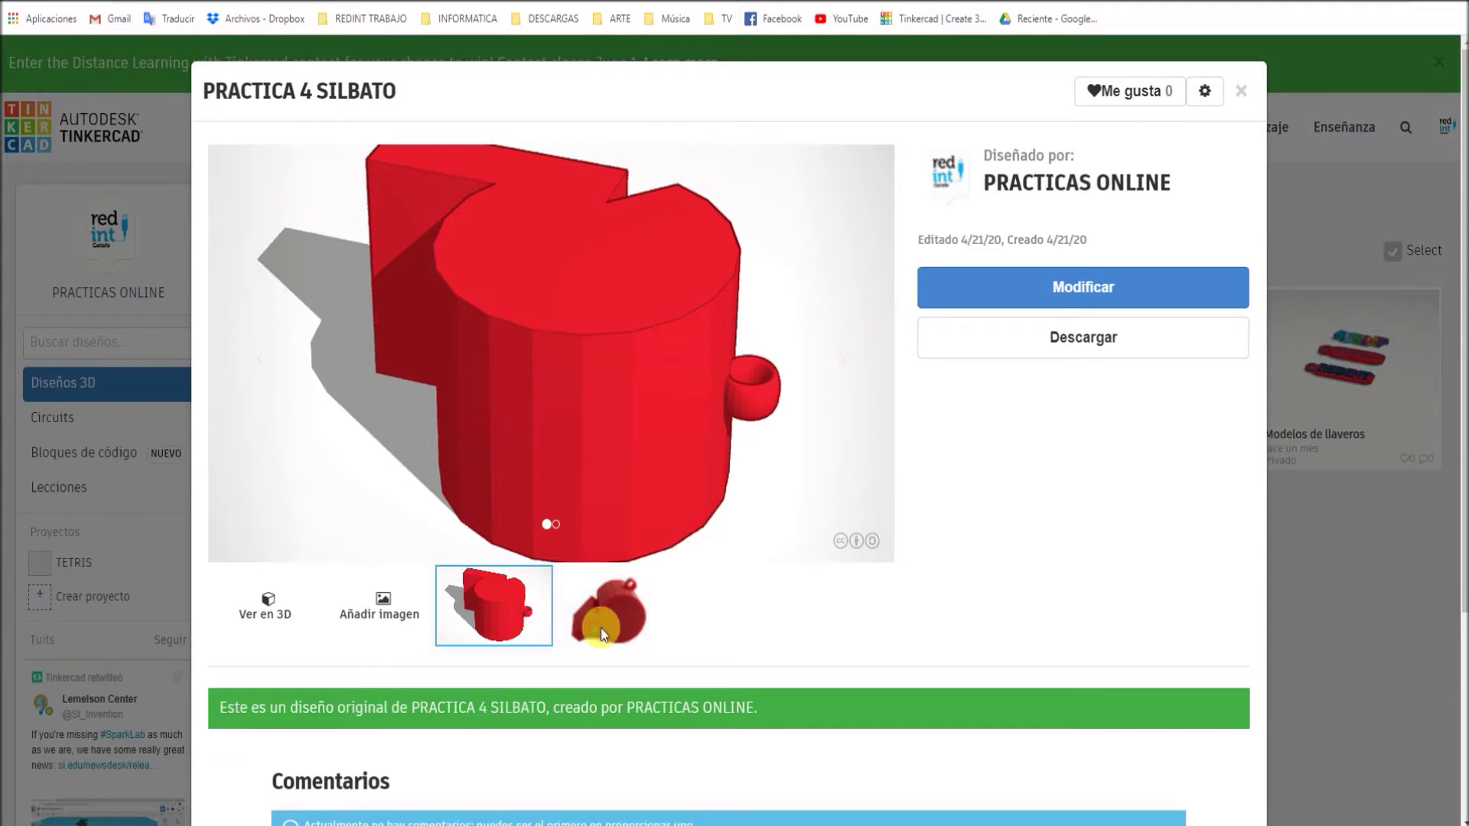
{"action": "left_click", "coordinate": [624, 620]}
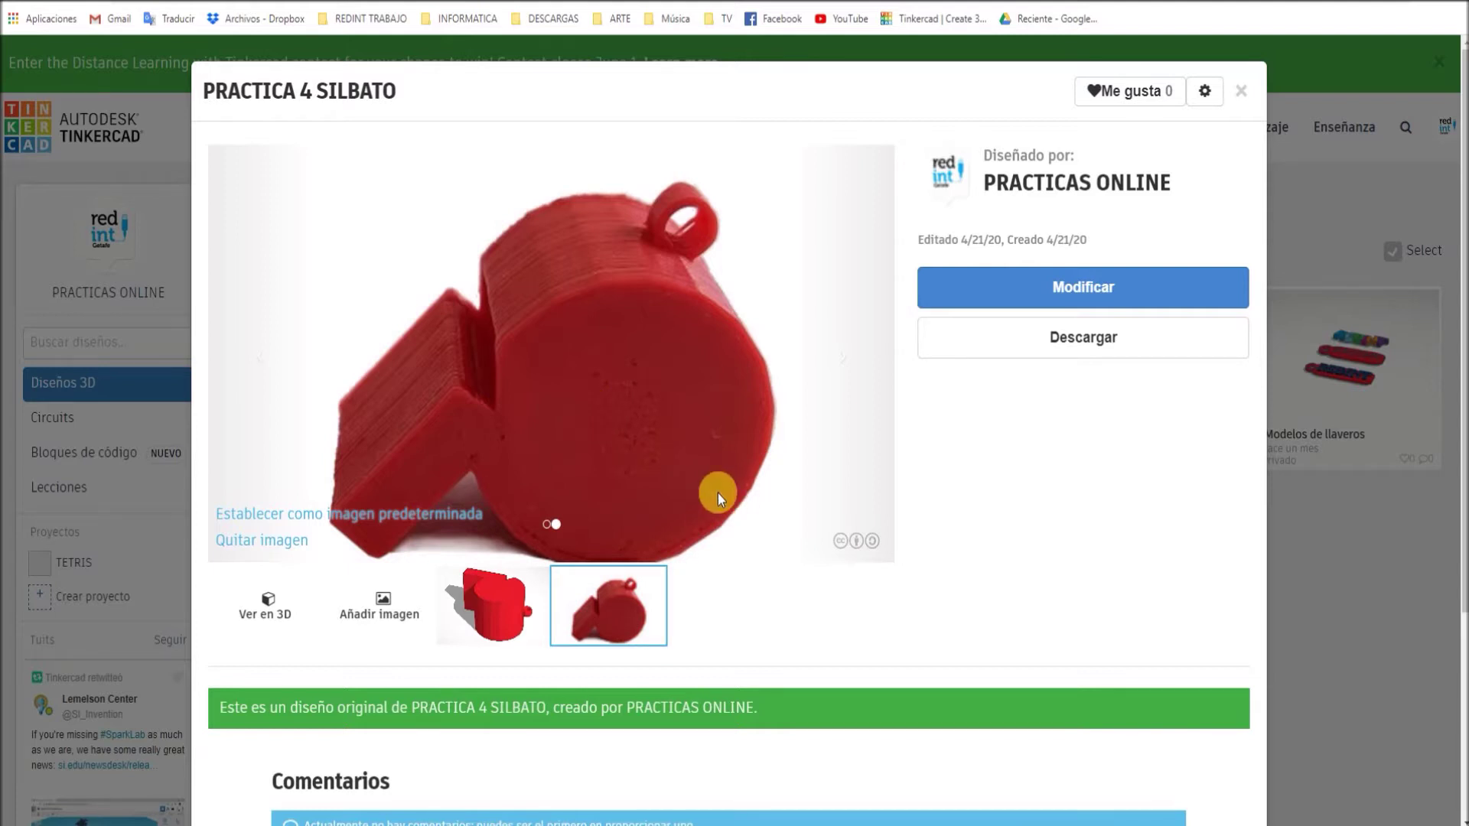
{"action": "left_click", "coordinate": [1241, 92]}
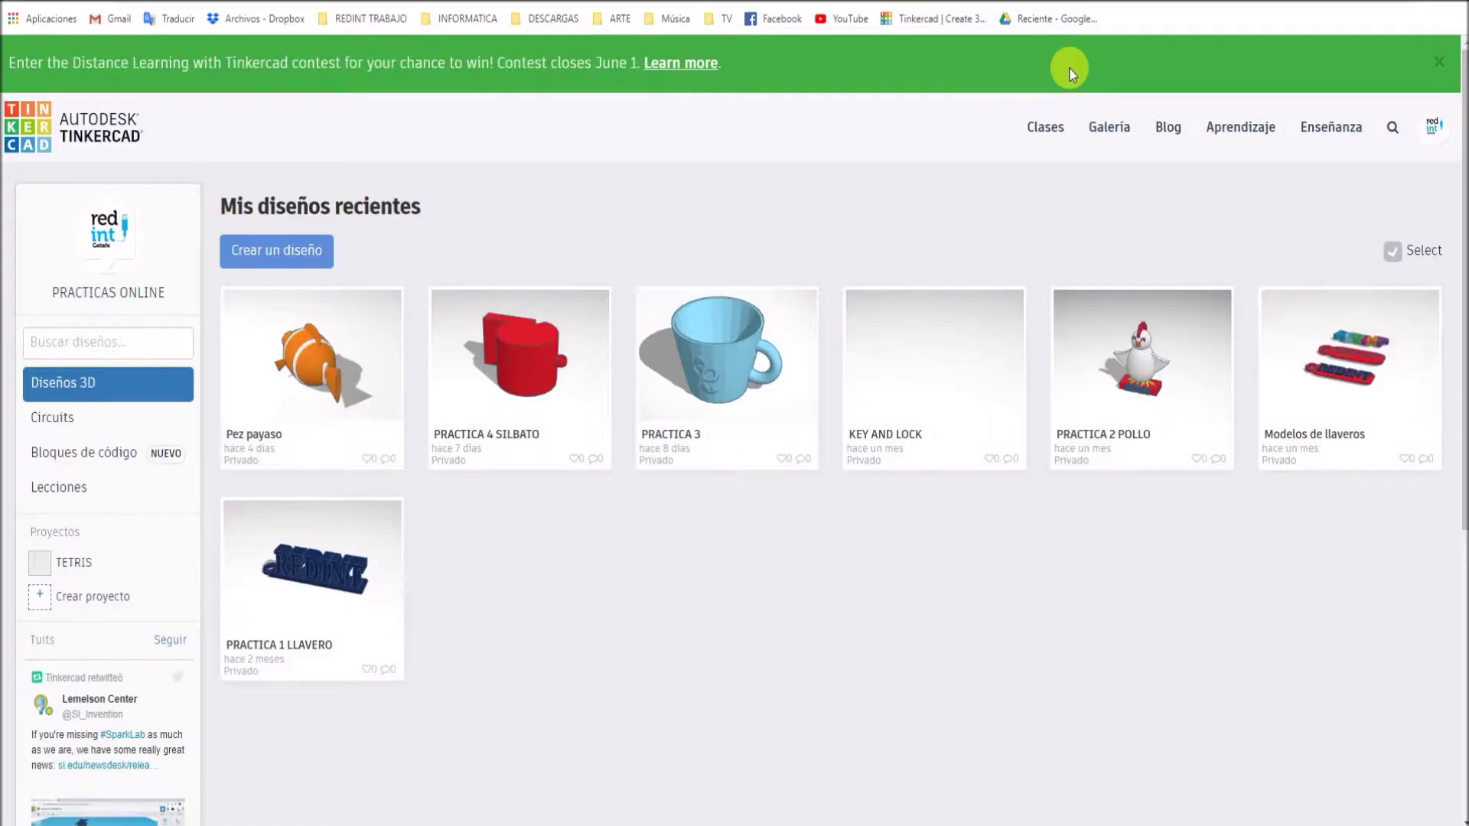
Create a new 3D design and place a solid red box in the front left part of the workplane
{"action": "left_click", "coordinate": [308, 252]}
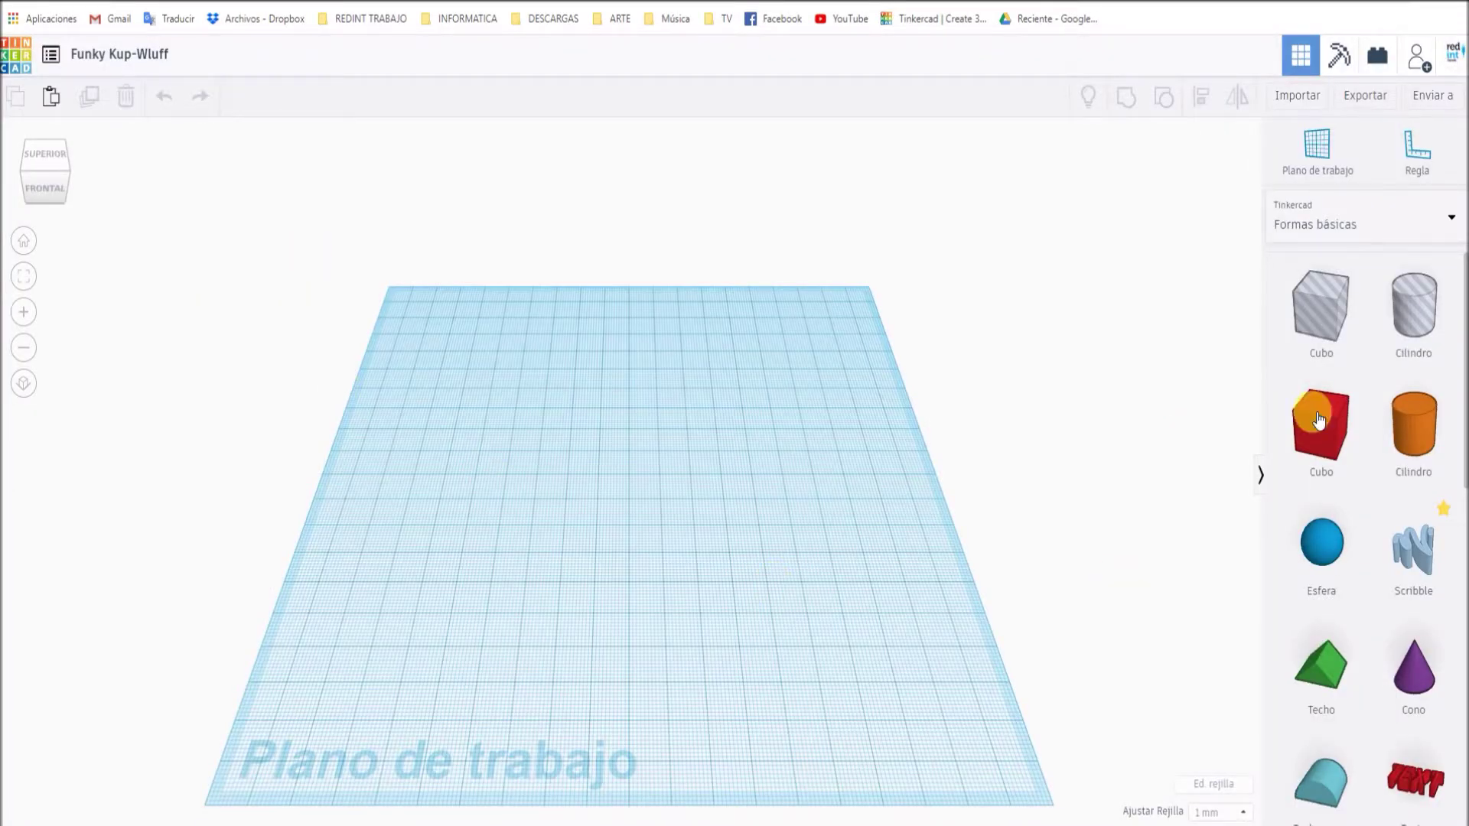
{"action": "left_click_drag", "start_coordinate": [1326, 429], "coordinate": [507, 610]}
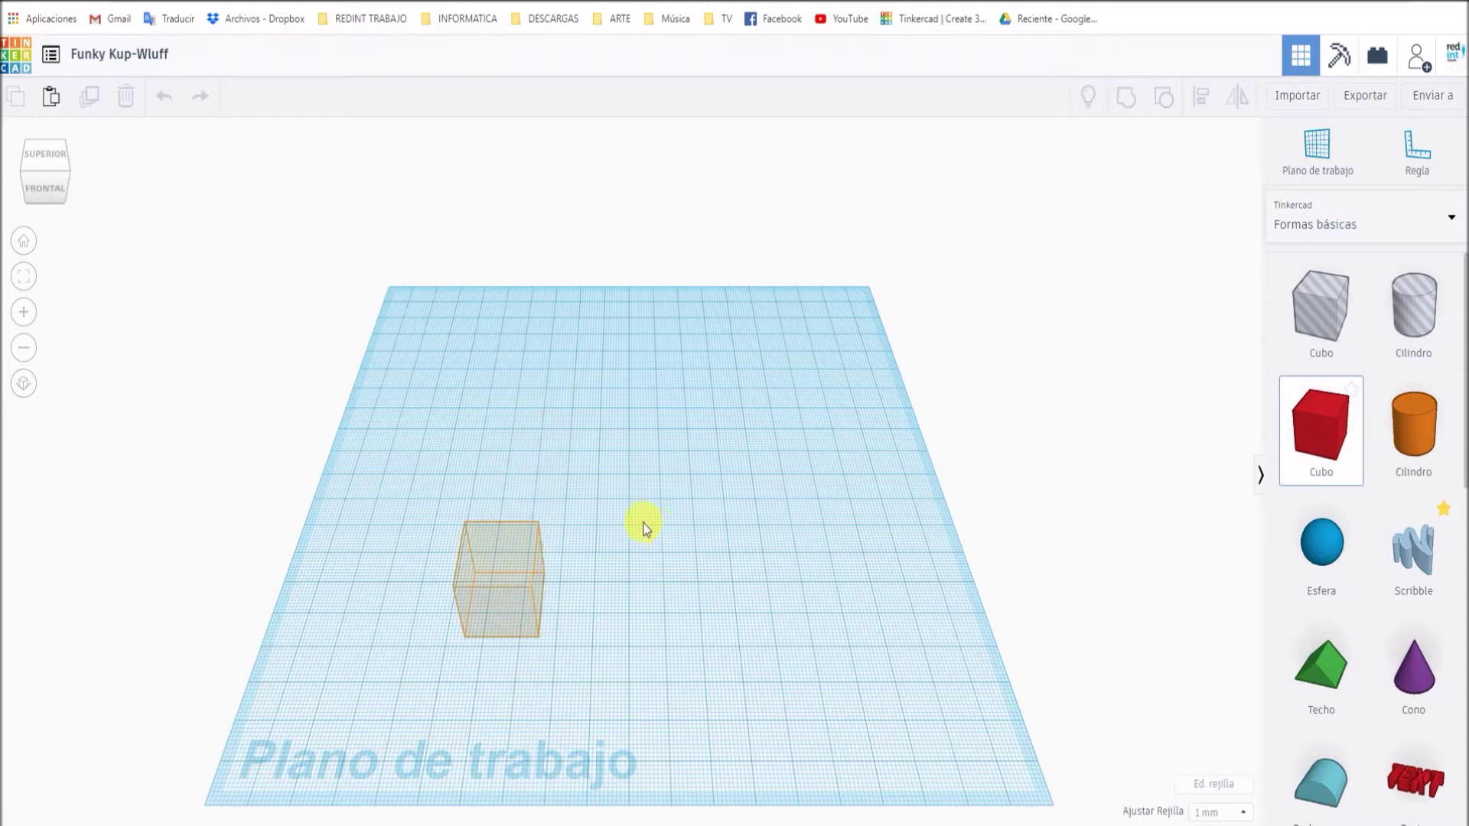
{"action": "left_click", "coordinate": [488, 560]}
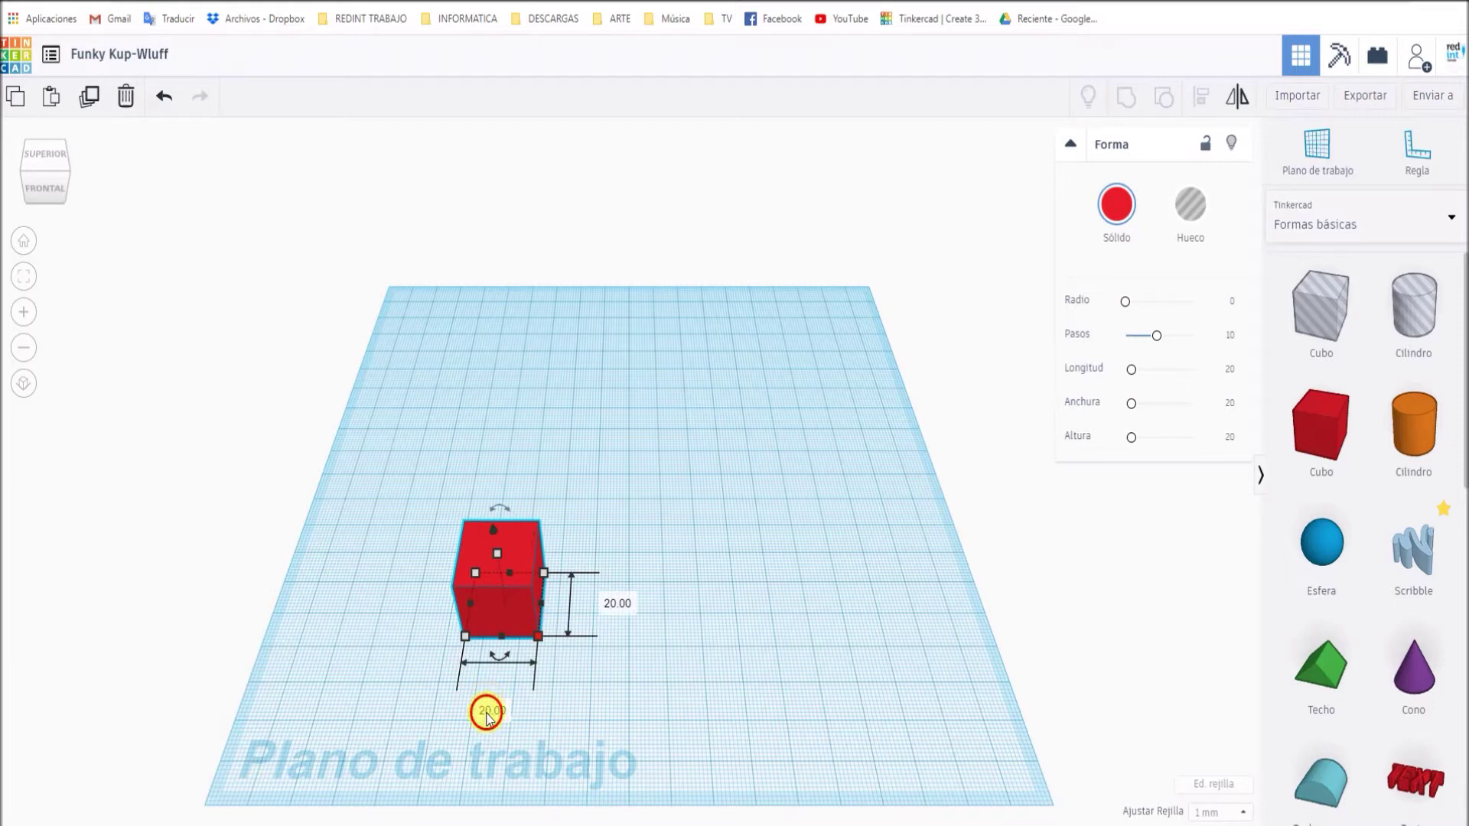
Resize the red box's base to 6 mm wide and 22 mm deep
{"action": "left_click", "coordinate": [493, 713]}
{"action": "type", "text": "6"}
{"action": "key", "text": "Return"}
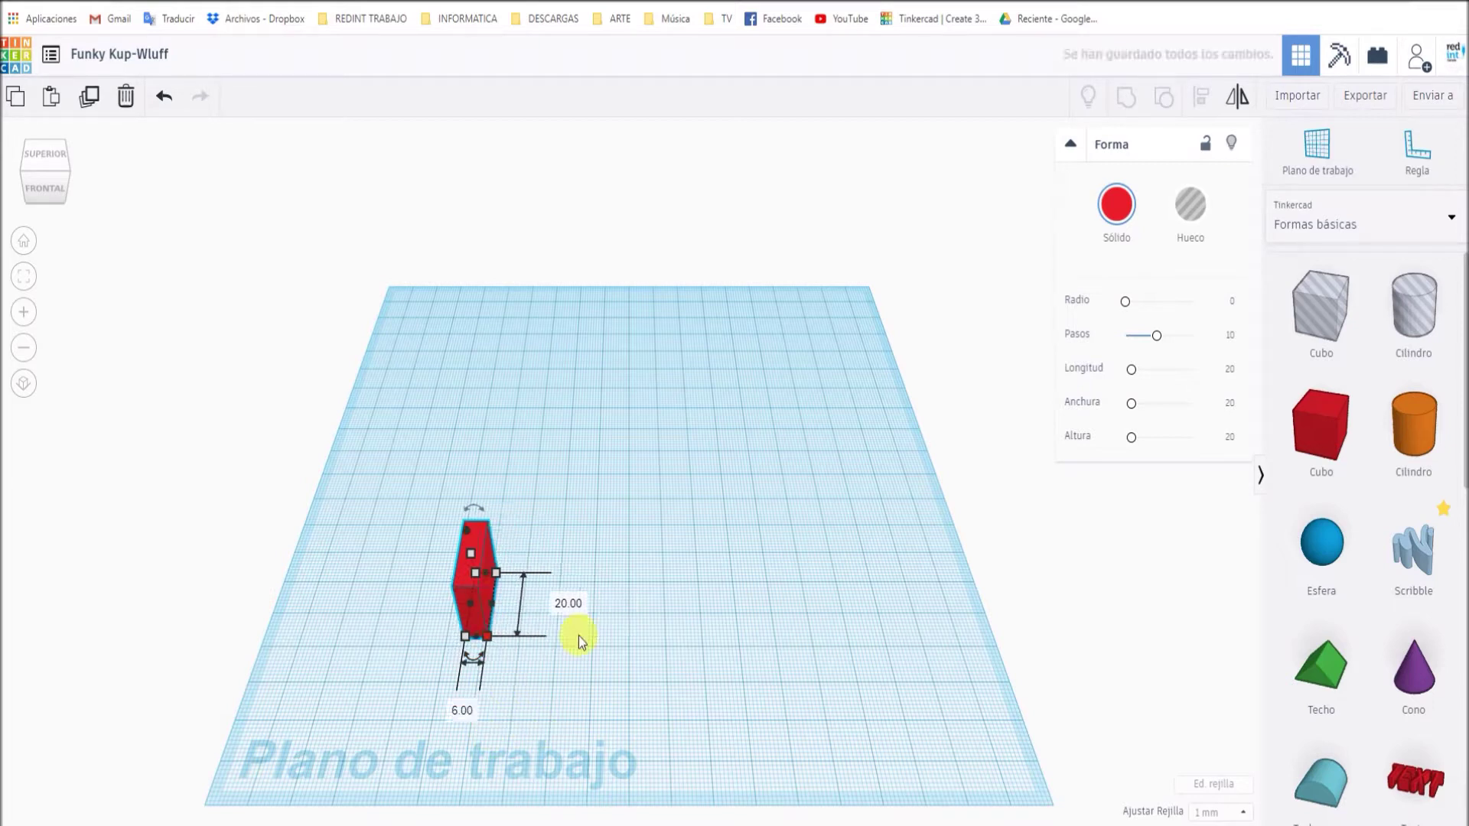
{"action": "left_click", "coordinate": [576, 608]}
{"action": "type", "text": "22"}
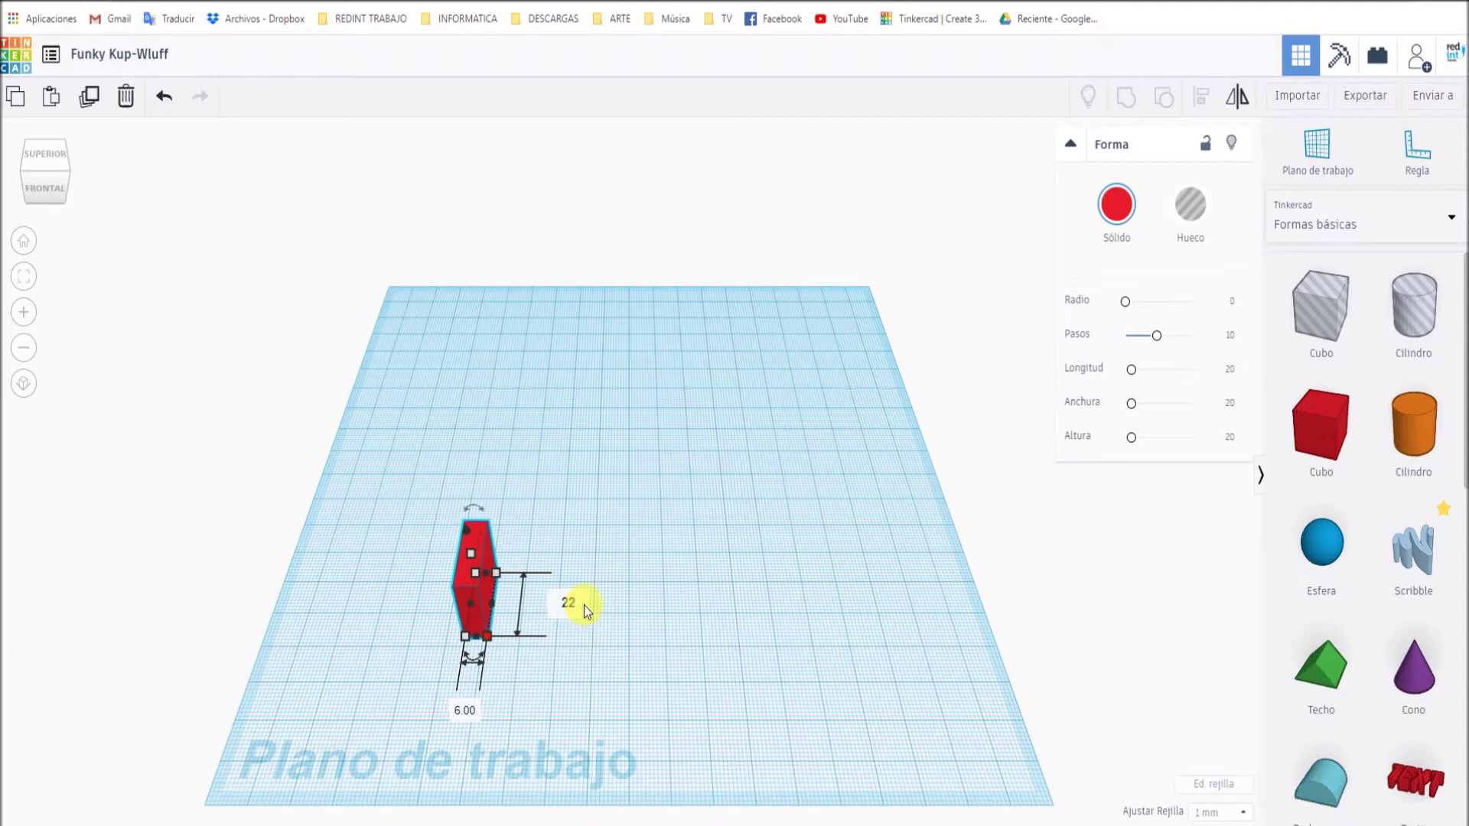
{"action": "key", "text": "Return"}
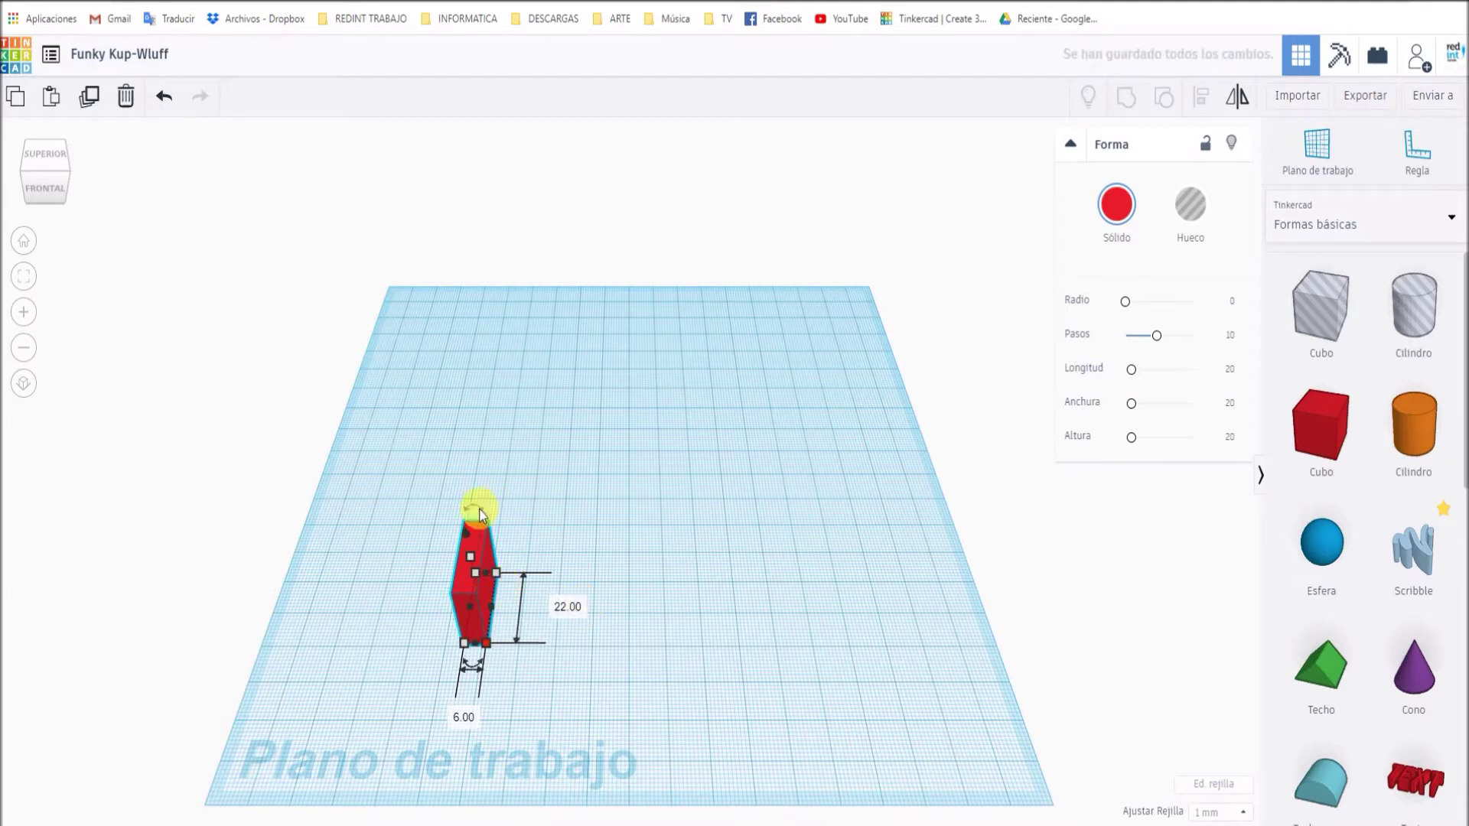
Rotate the red box 90° flat on the workplane
{"action": "left_click", "coordinate": [468, 508]}
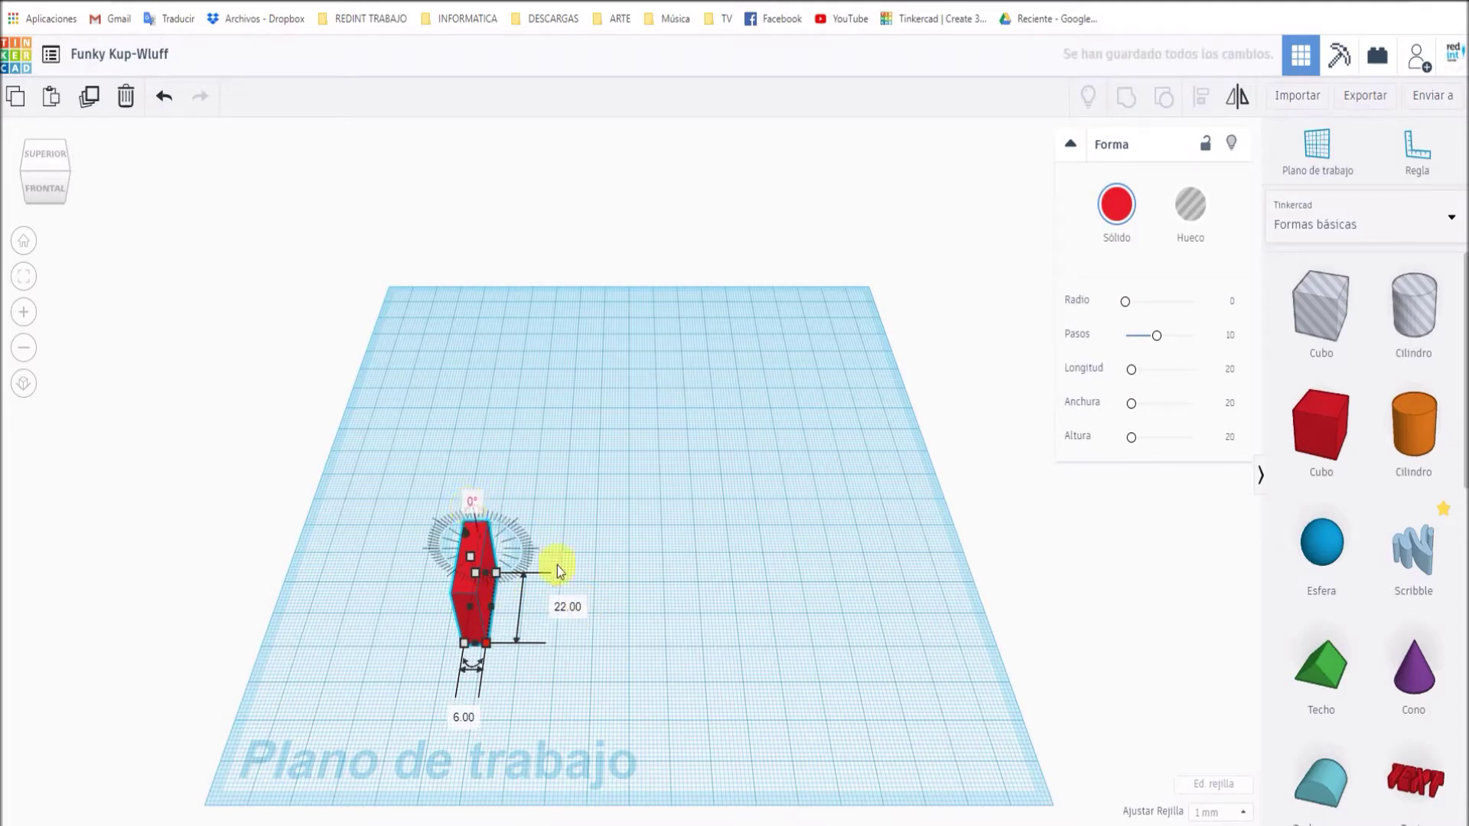
{"action": "left_click", "coordinate": [472, 665]}
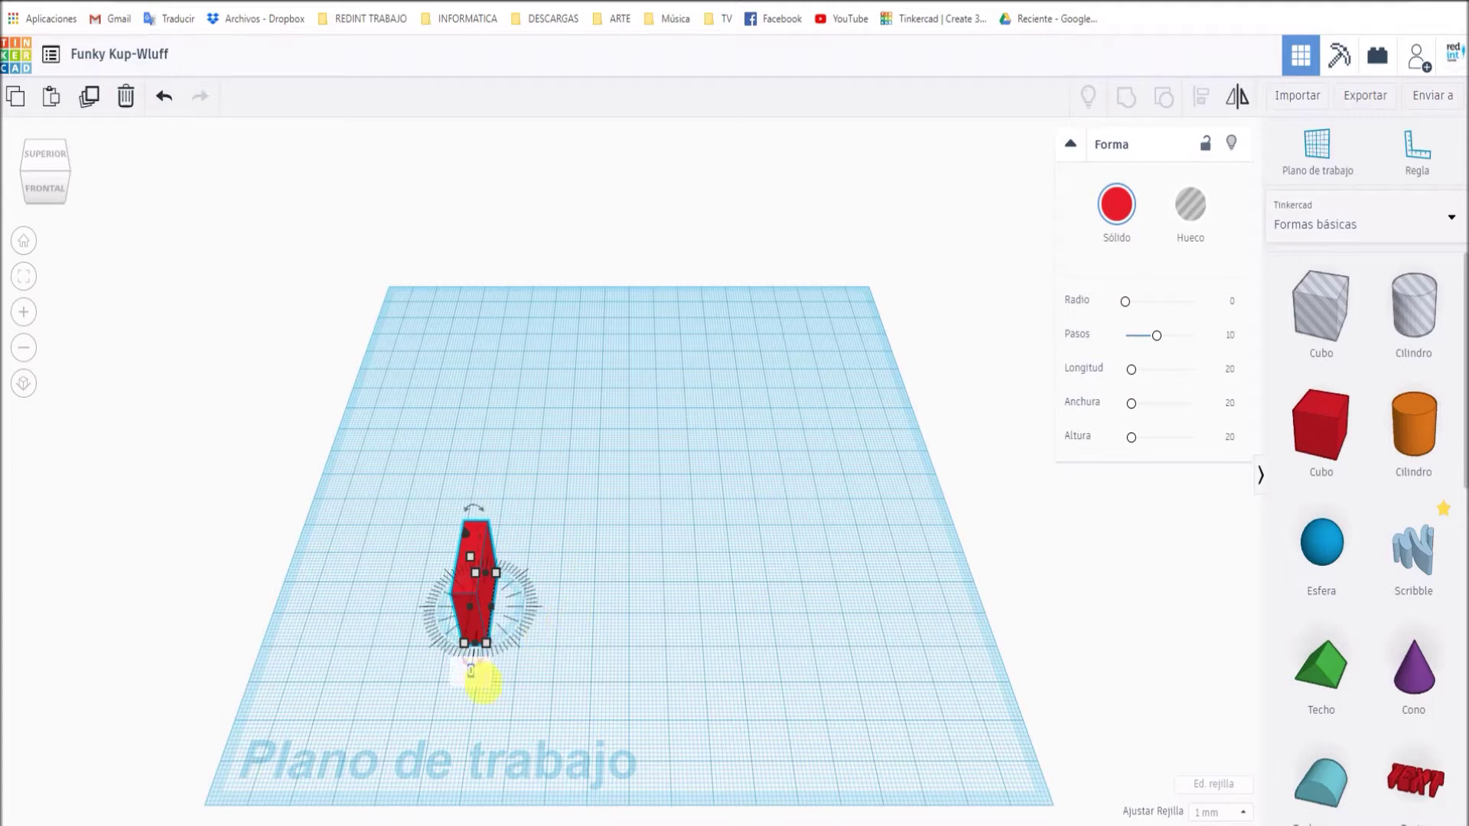
{"action": "type", "text": "90"}
{"action": "key", "text": "Return"}
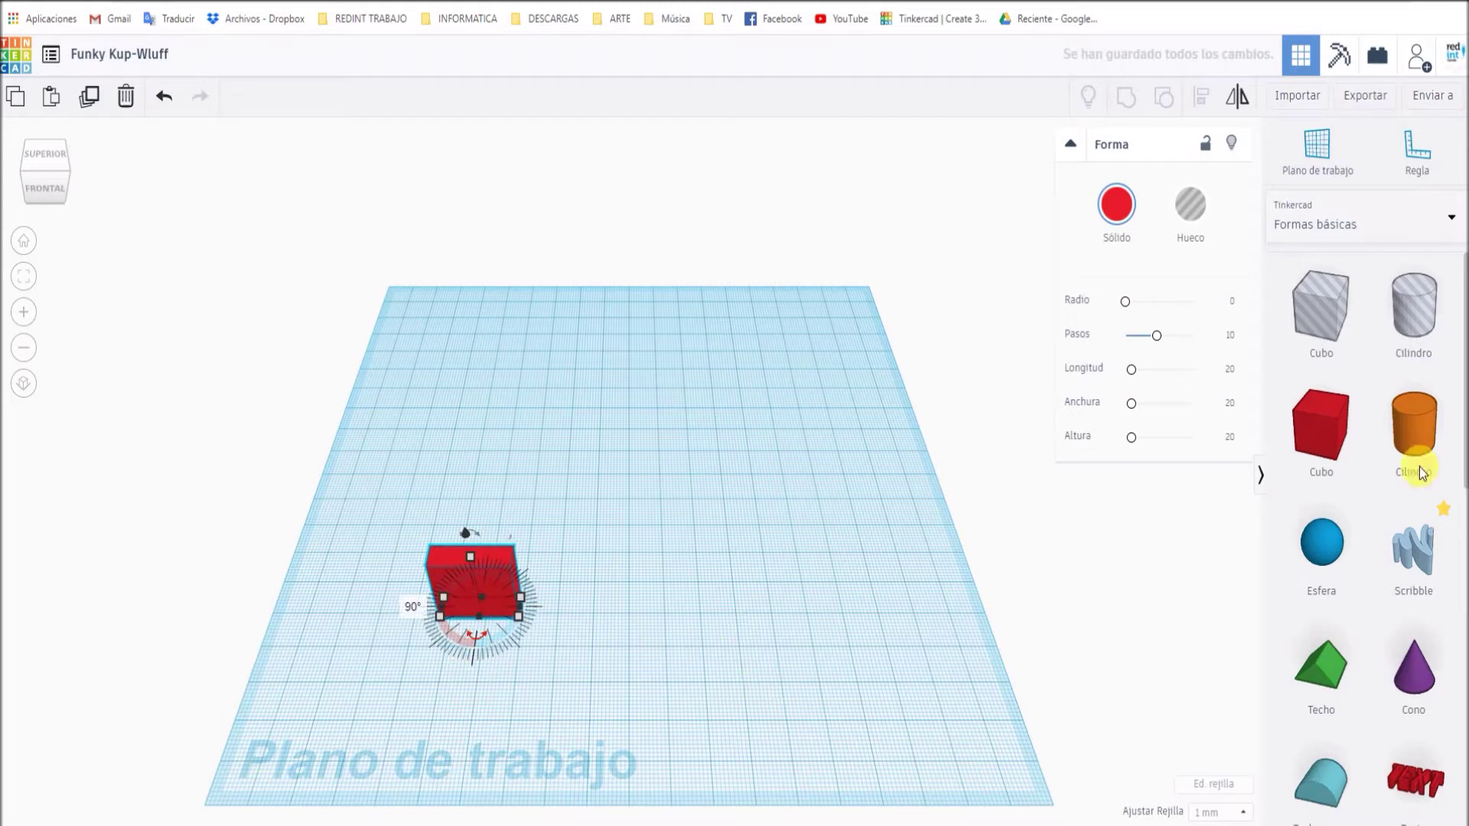
Place a solid cylinder on the workplane beside the box and set its base to 25 by 25 mm
{"action": "left_click", "coordinate": [1431, 440]}
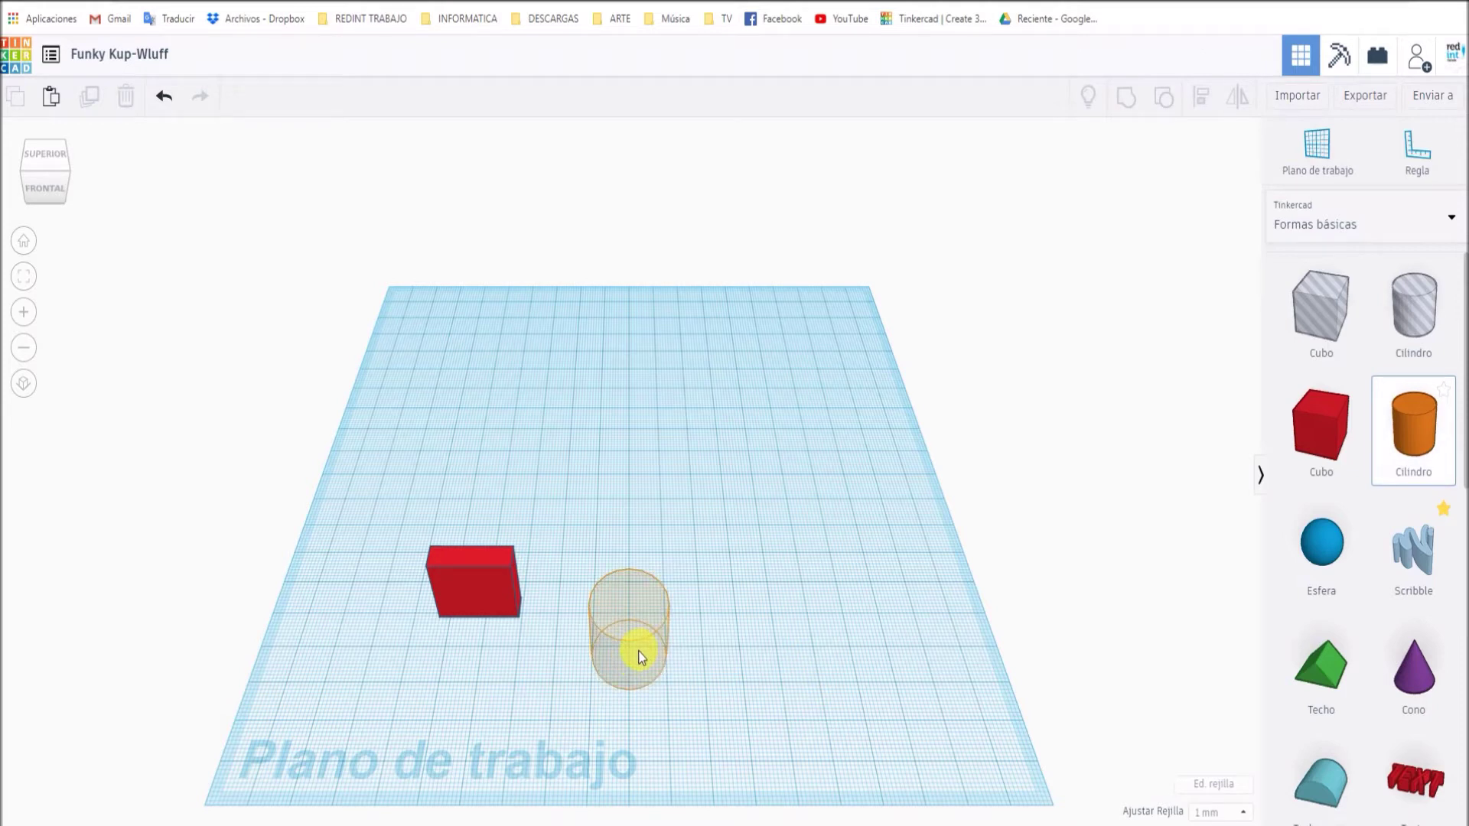
{"action": "left_click", "coordinate": [712, 605]}
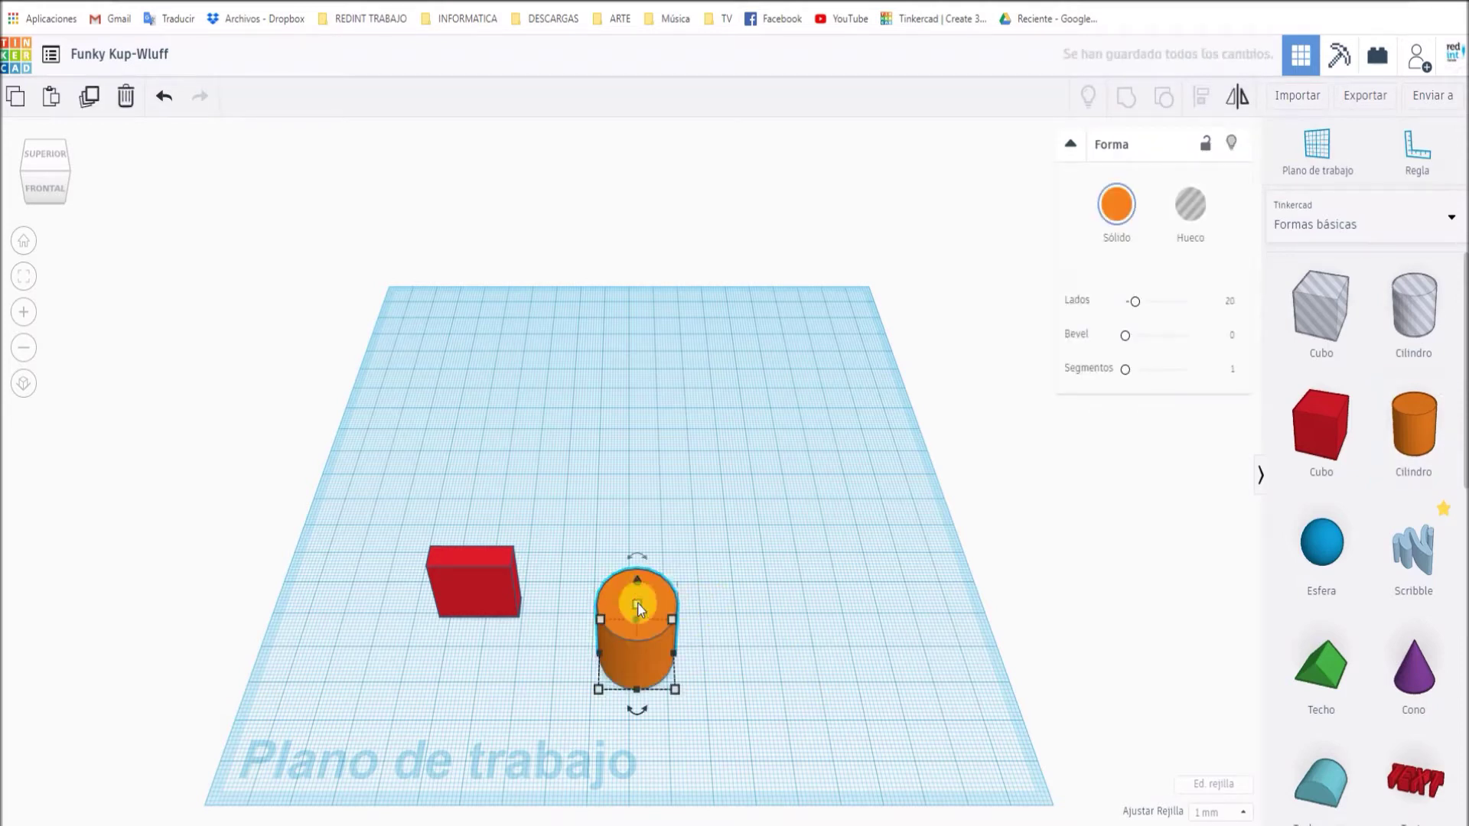
{"action": "left_click", "coordinate": [675, 689]}
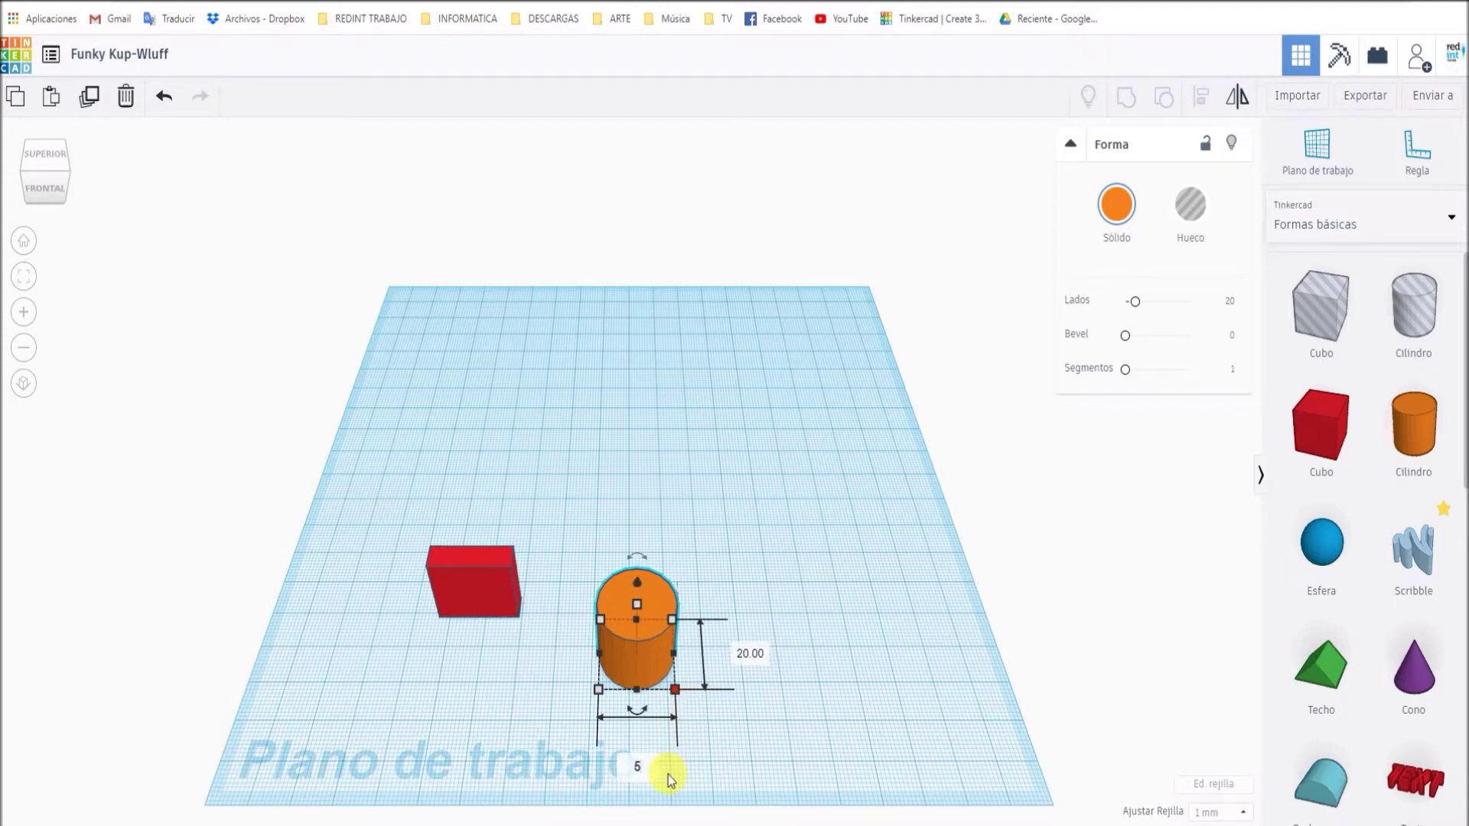
{"action": "key", "text": "Return"}
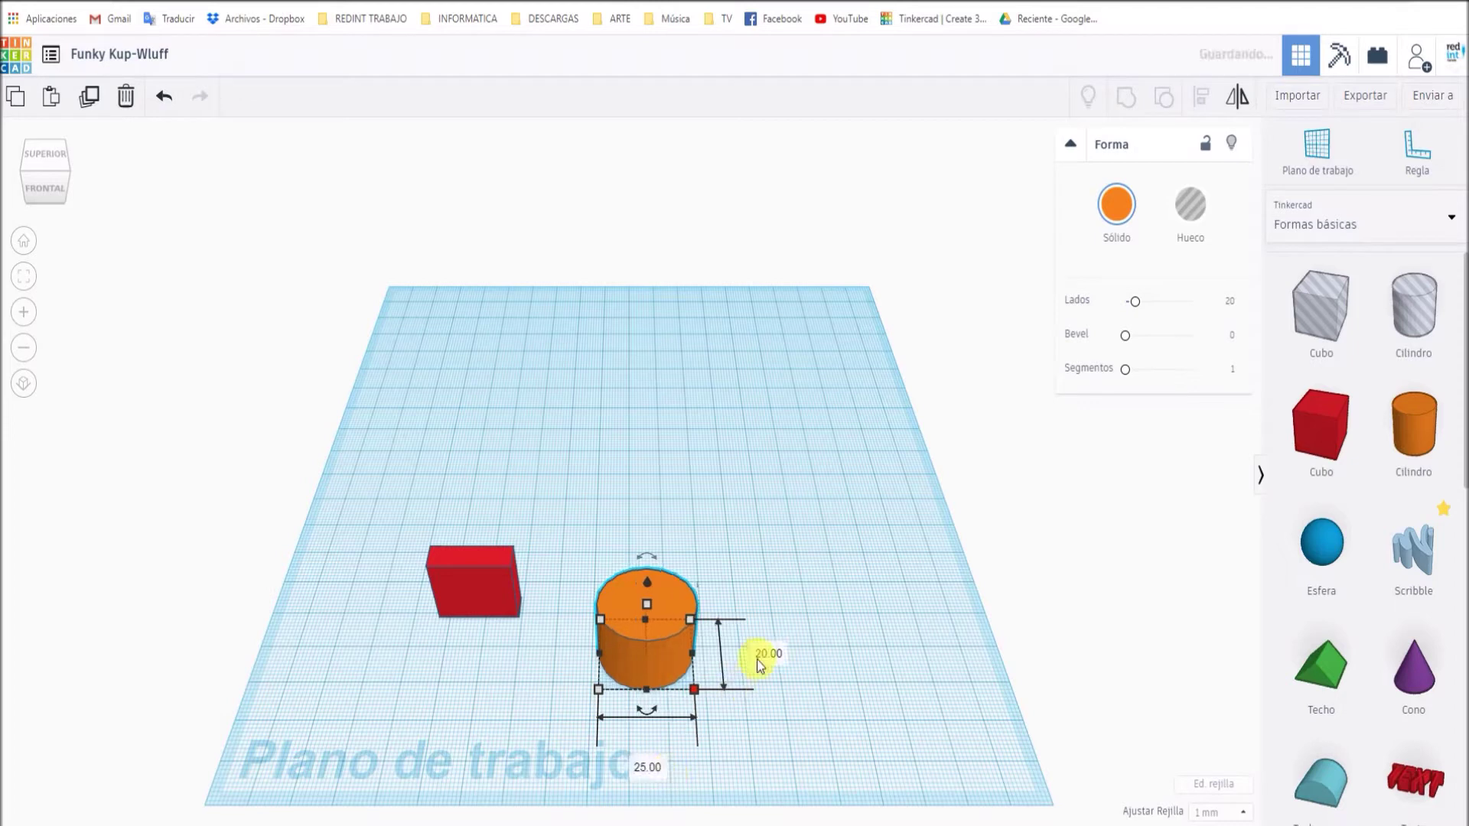
{"action": "left_click", "coordinate": [788, 655]}
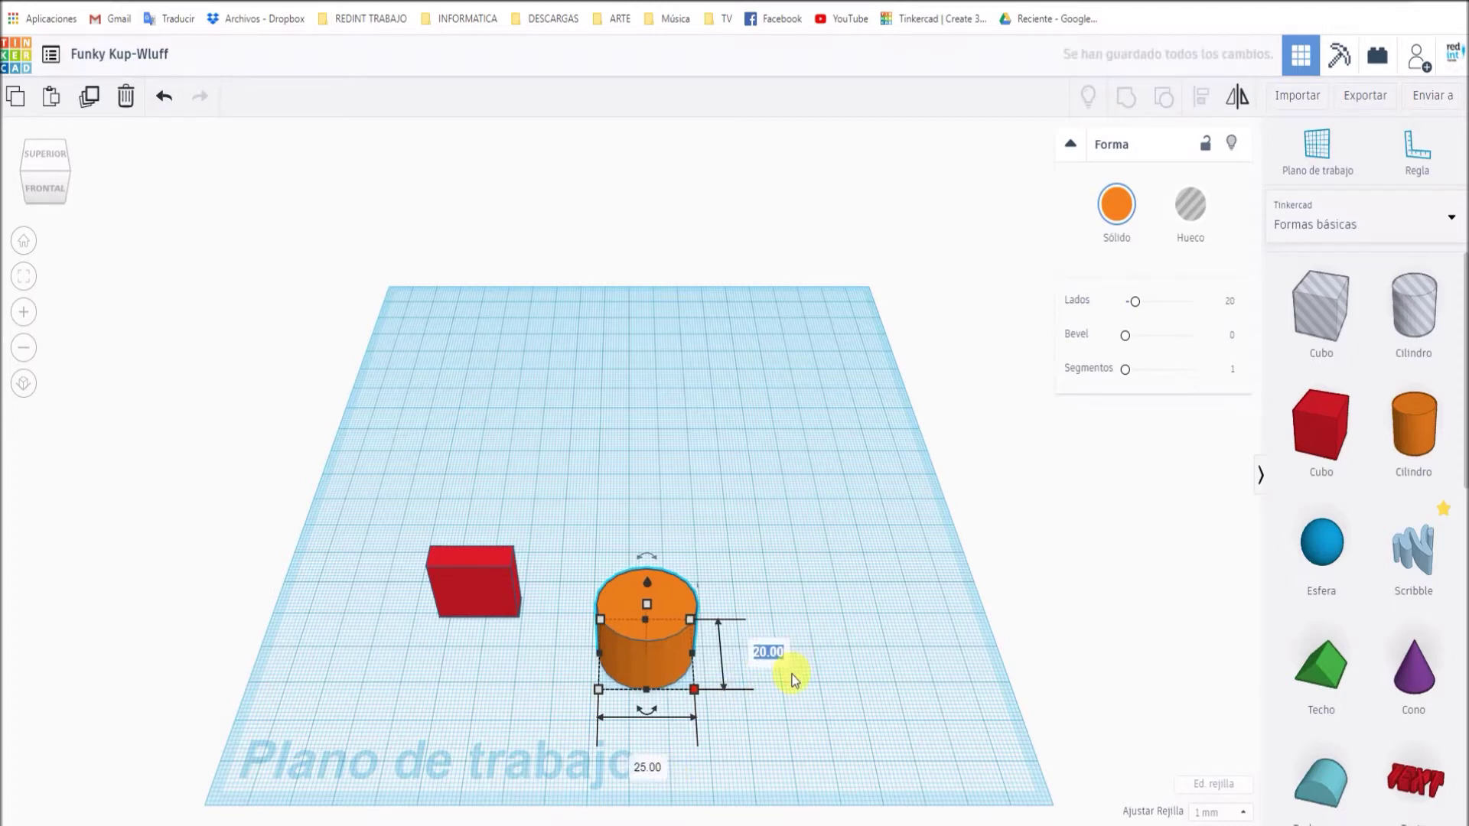
{"action": "type", "text": "25"}
{"action": "key", "text": "Return"}
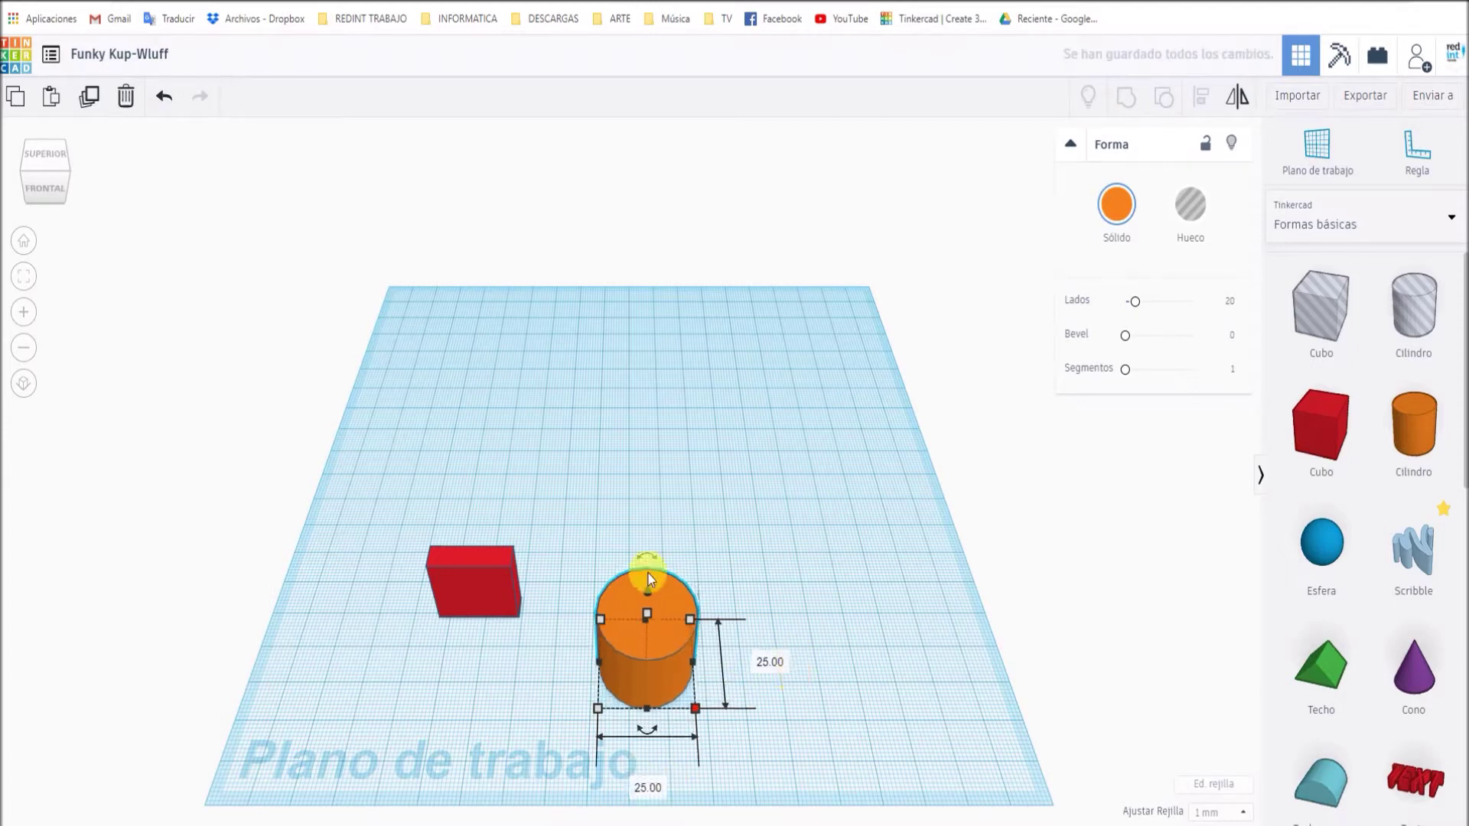
Move the cylinder over the box's right end, and nudge the box 2 mm right and 1 mm toward the front in top view
{"action": "left_click_drag", "start_coordinate": [649, 581], "coordinate": [531, 563]}
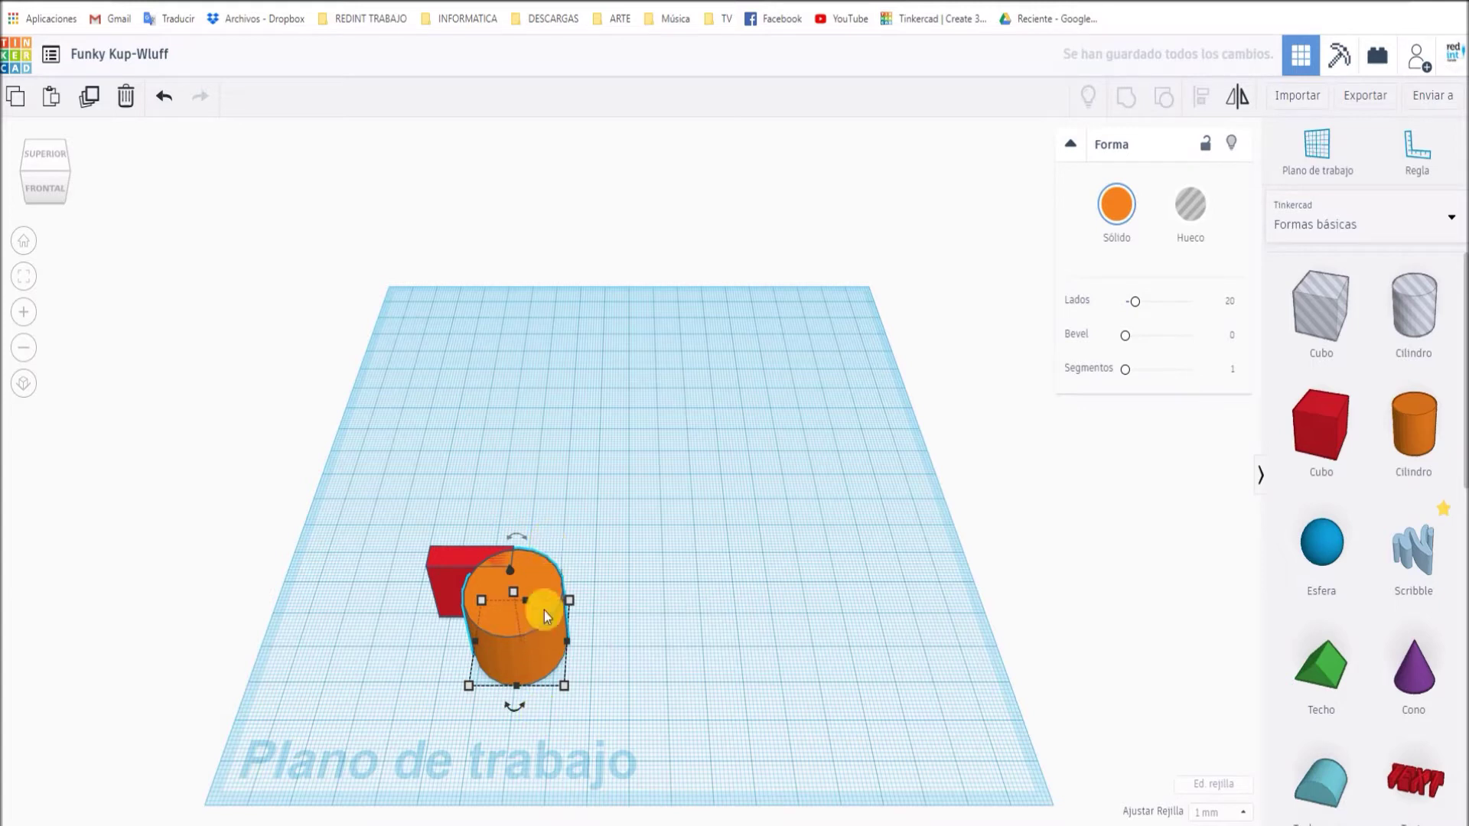
{"action": "left_click", "coordinate": [40, 159]}
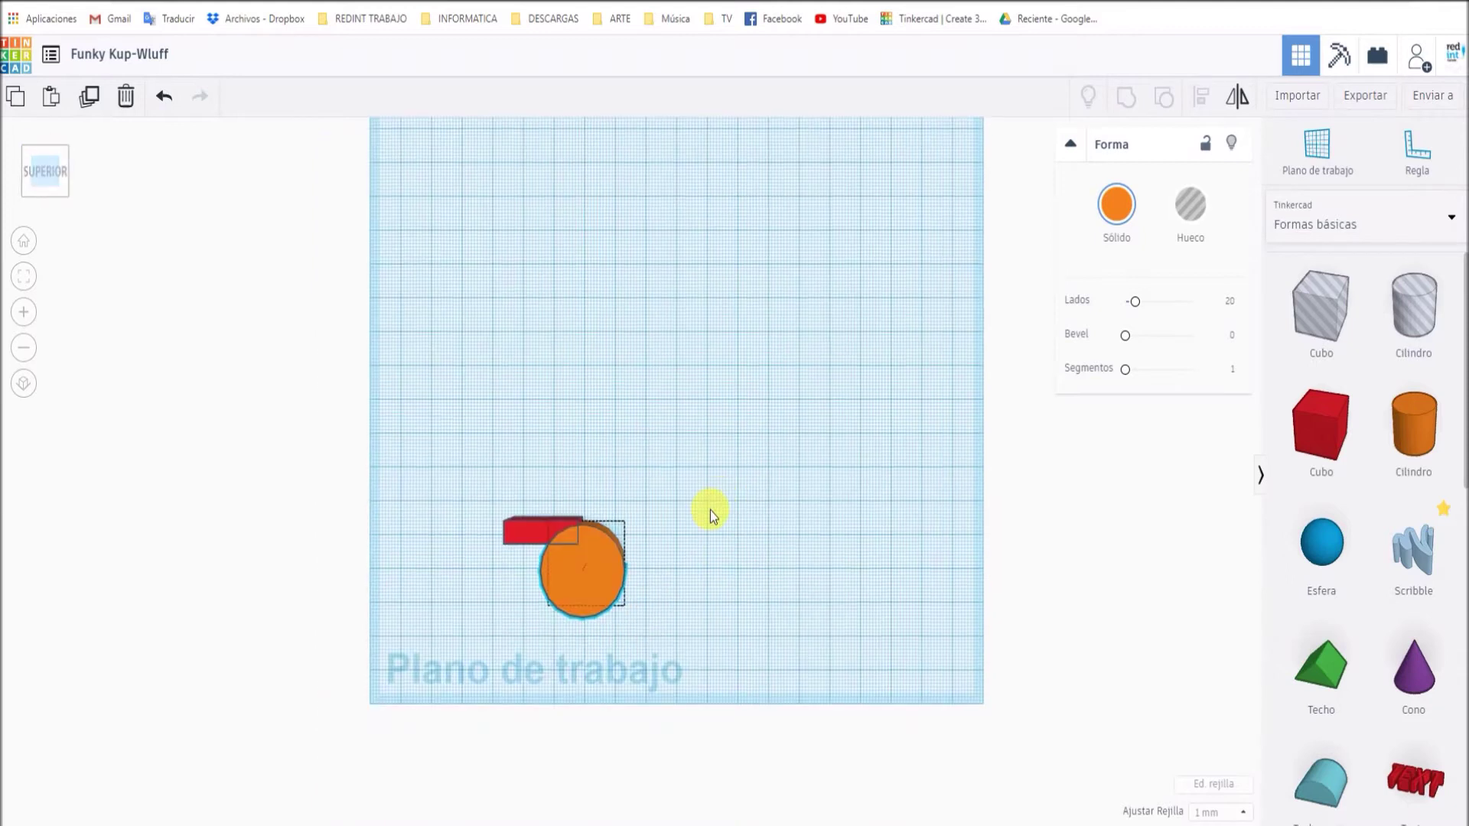
{"action": "scroll", "coordinate": [617, 595], "scroll_direction": "up", "scroll_amount": 3}
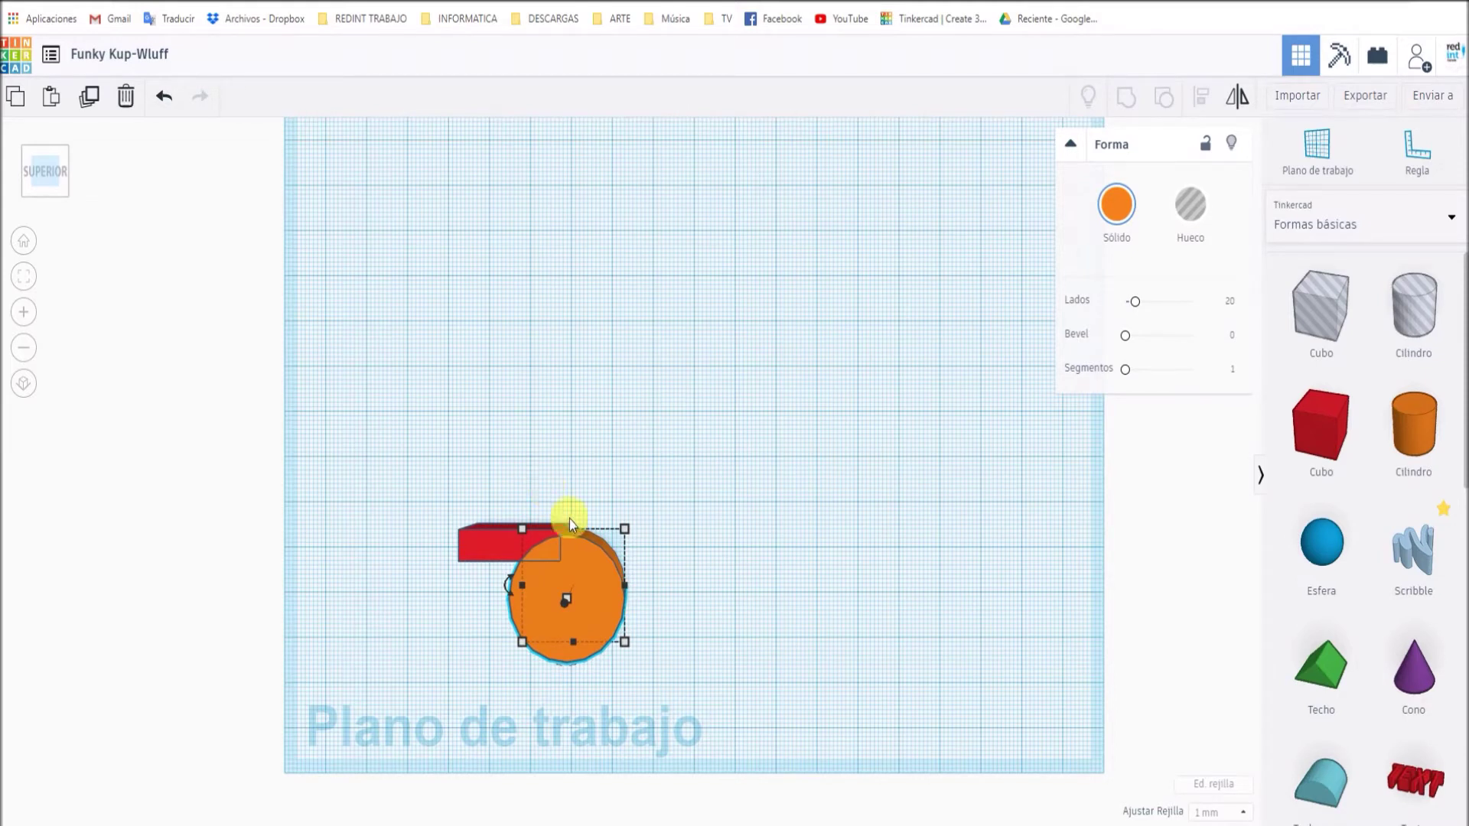
{"action": "scroll", "coordinate": [589, 531], "scroll_direction": "up", "scroll_amount": 3}
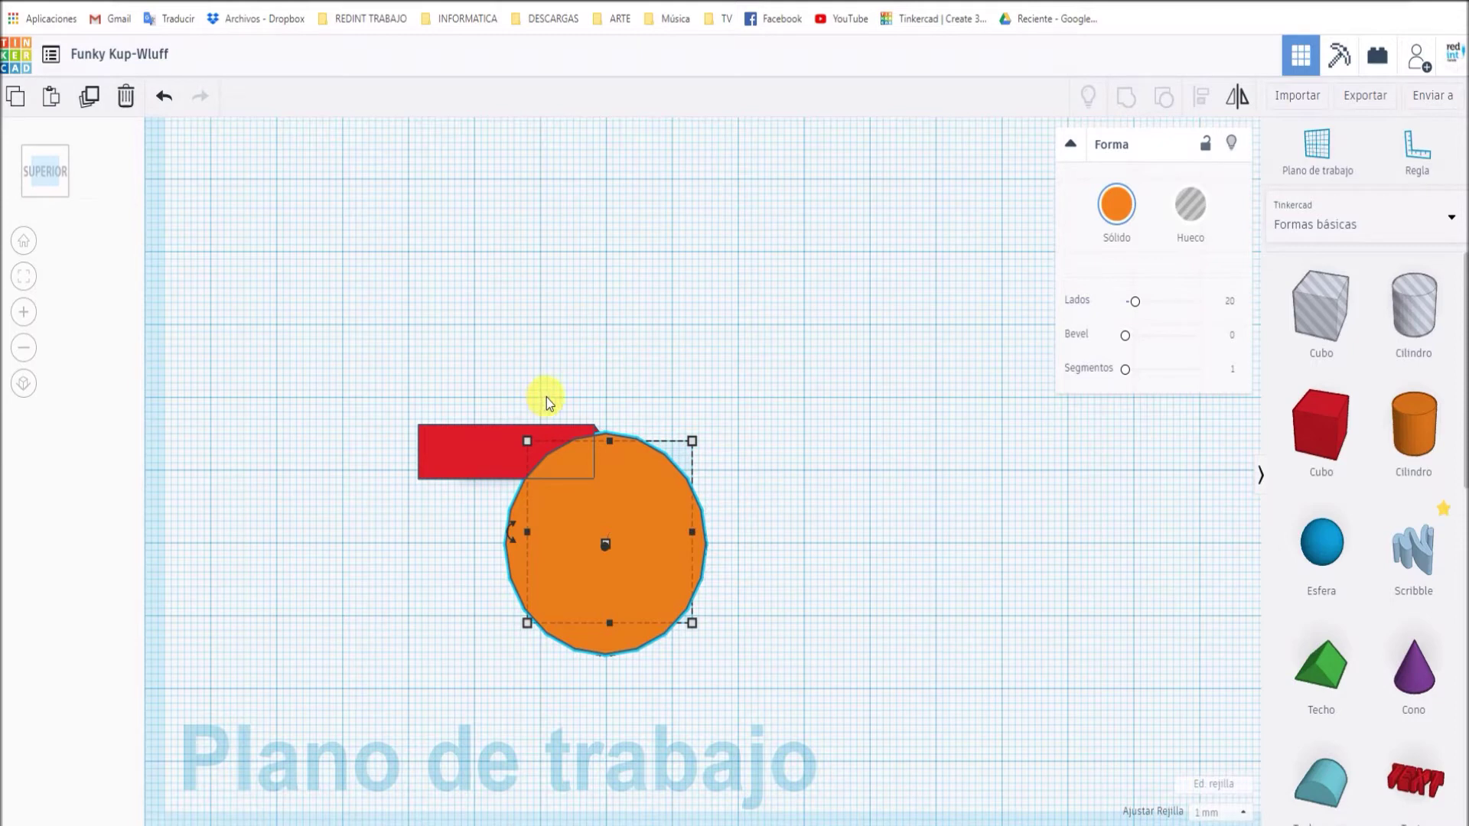
{"action": "left_click", "coordinate": [468, 444]}
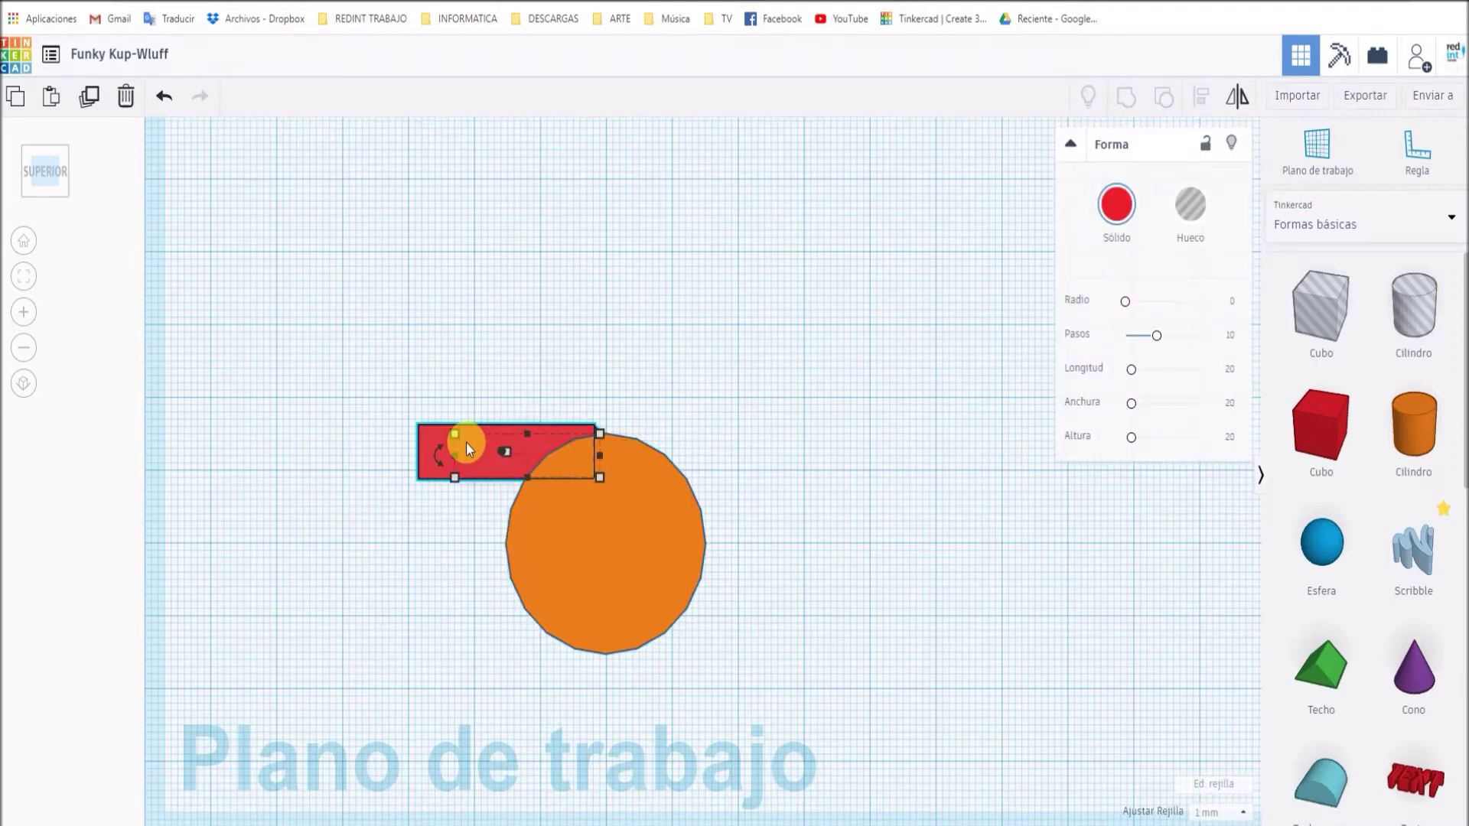
{"action": "key", "text": "Right"}
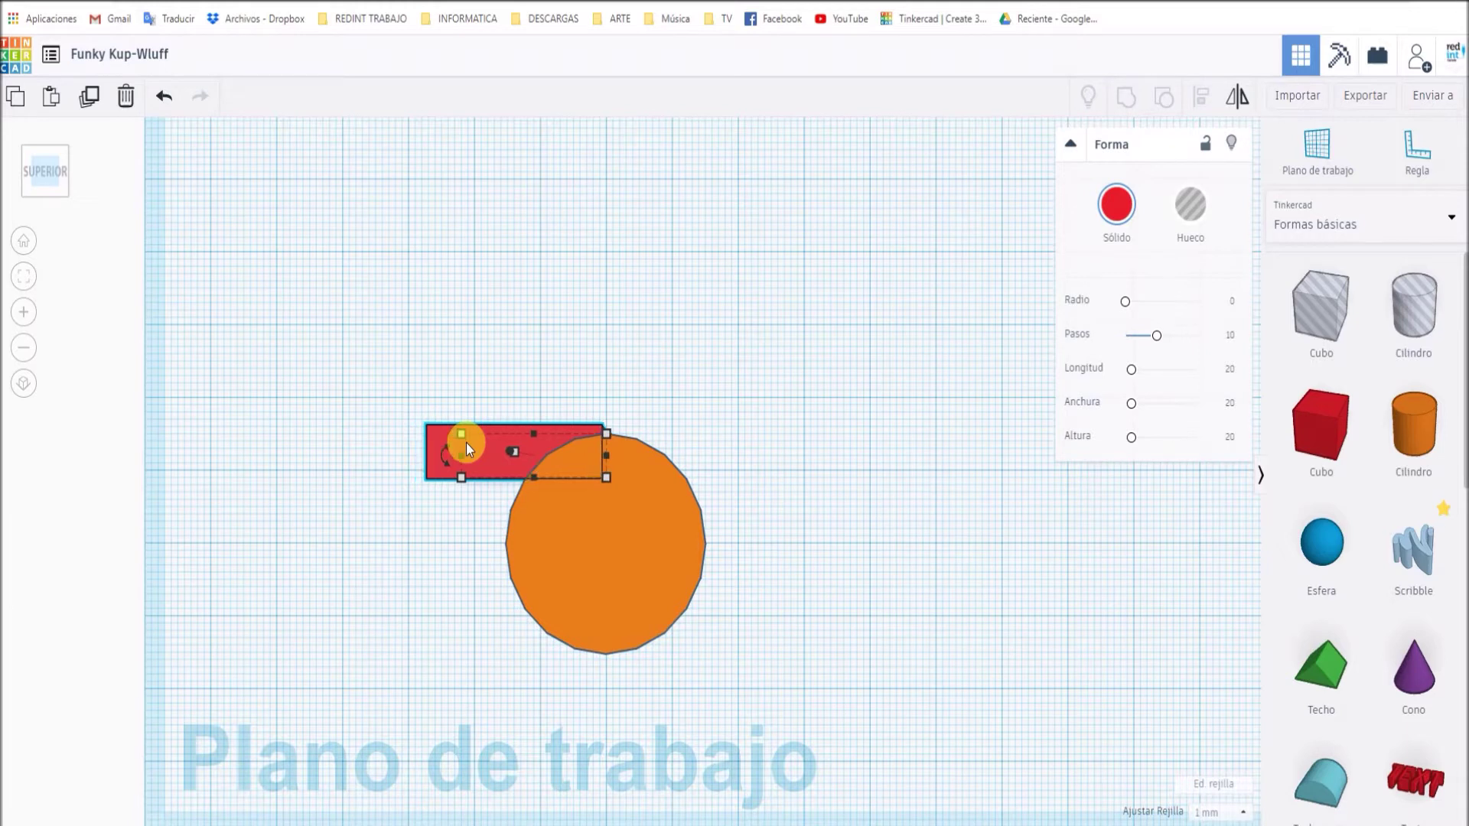
{"action": "key", "text": "Down"}
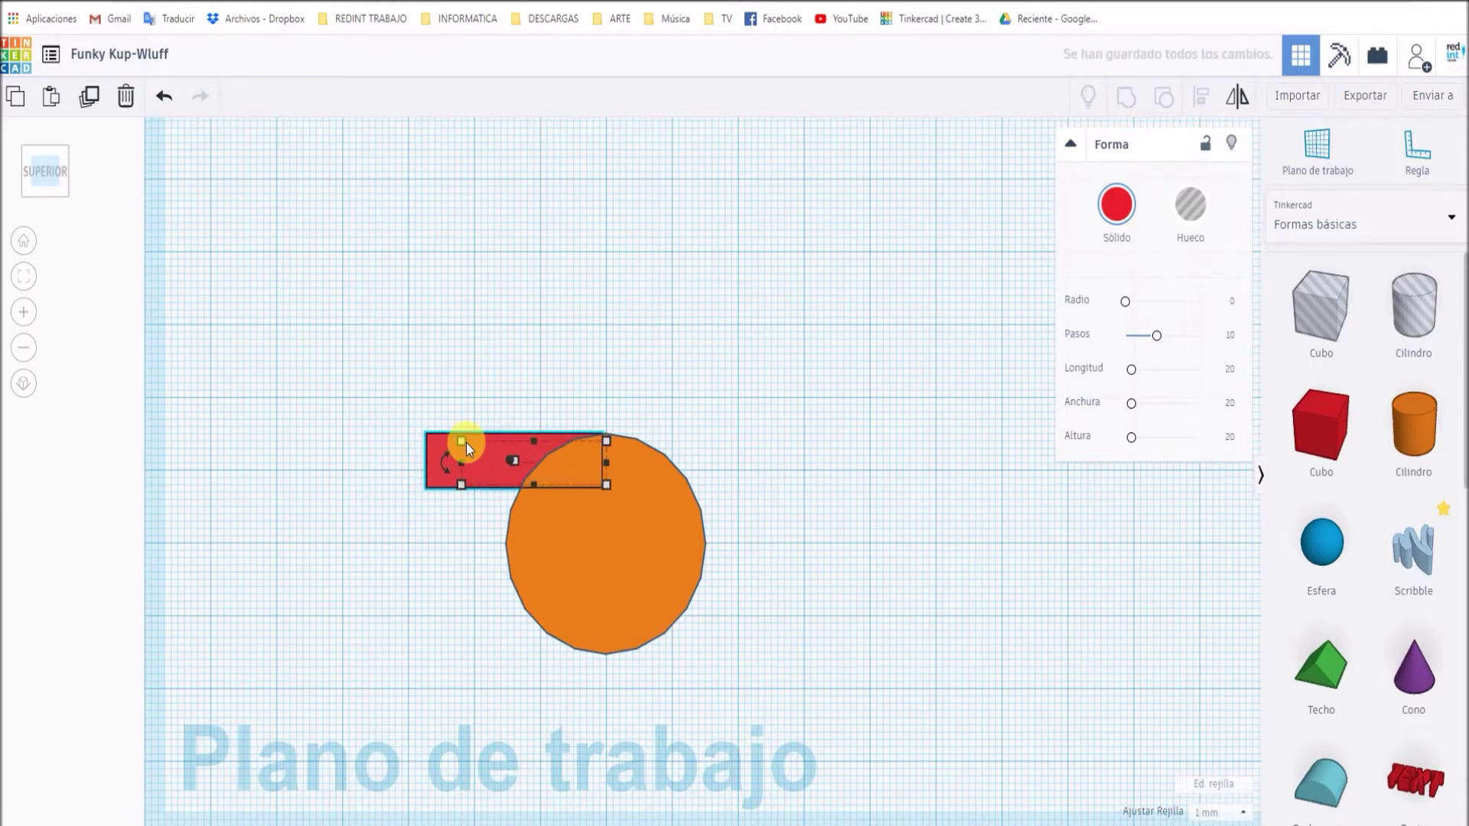
{"action": "key", "text": "Right"}
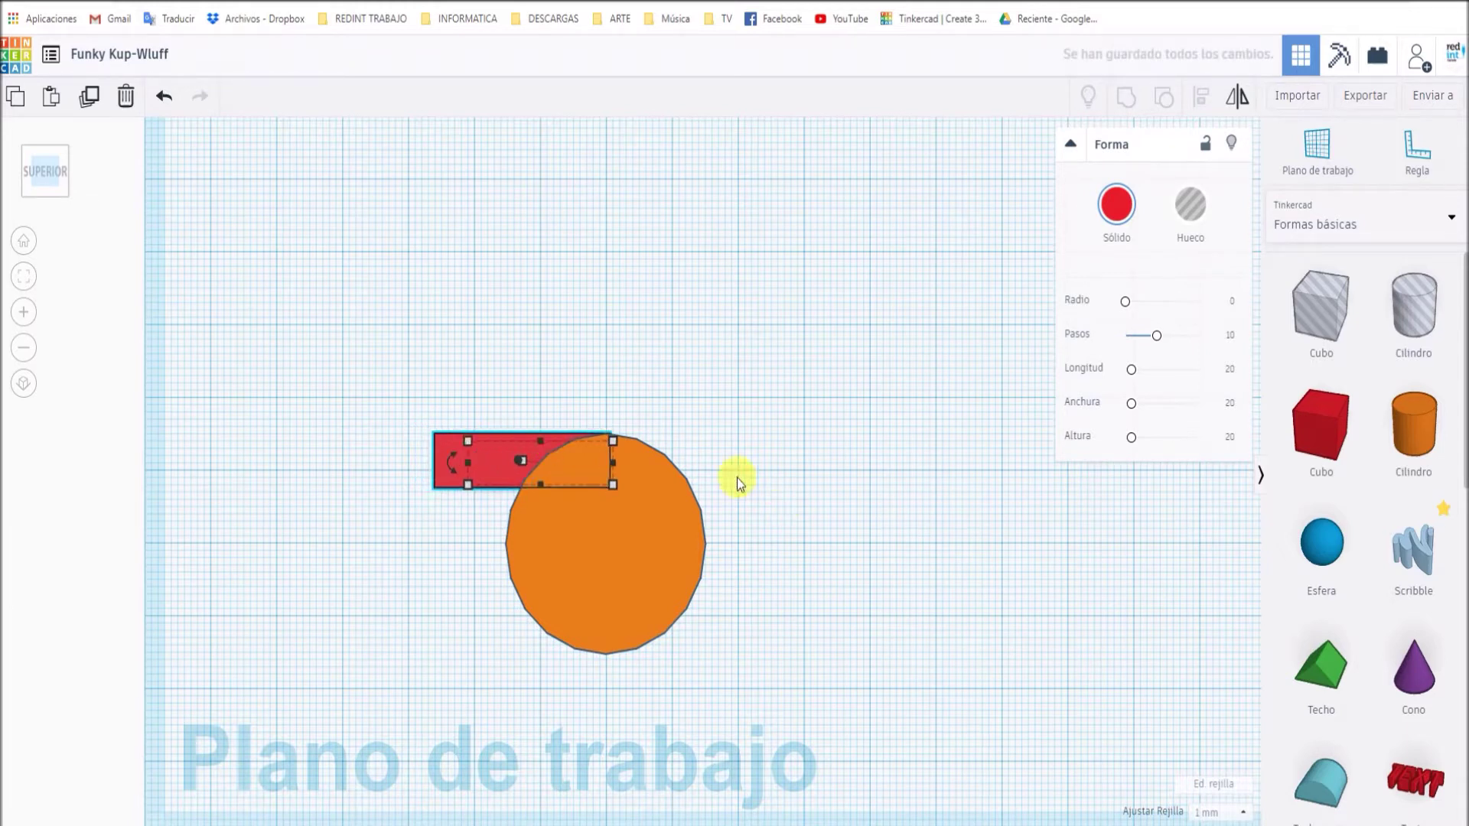
Turn the cylinder into a hole shape (Hueco)
{"action": "left_click", "coordinate": [677, 564]}
{"action": "left_click", "coordinate": [1188, 218]}
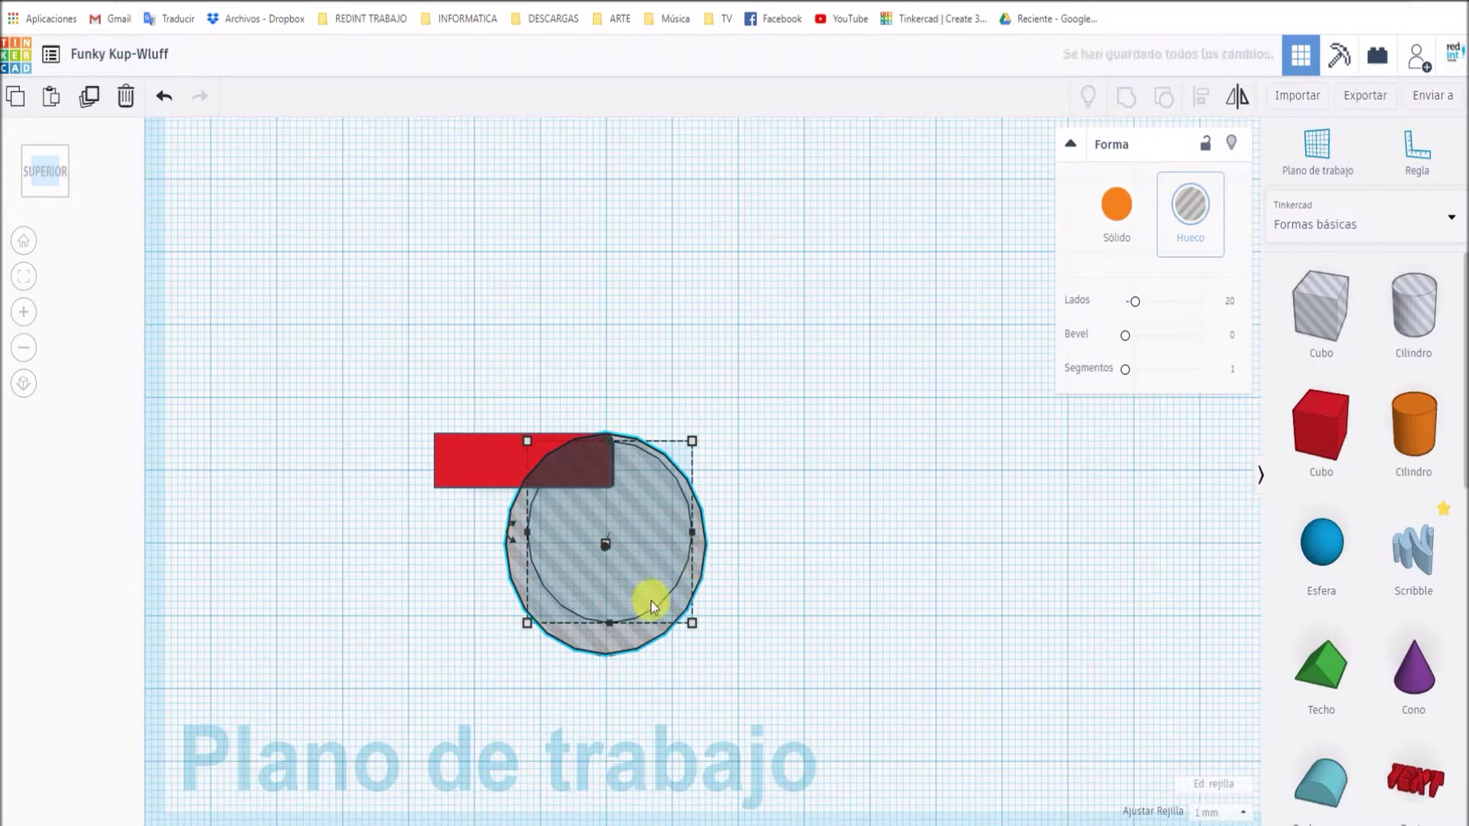
{"action": "scroll", "coordinate": [635, 605], "scroll_direction": "up", "scroll_amount": 3}
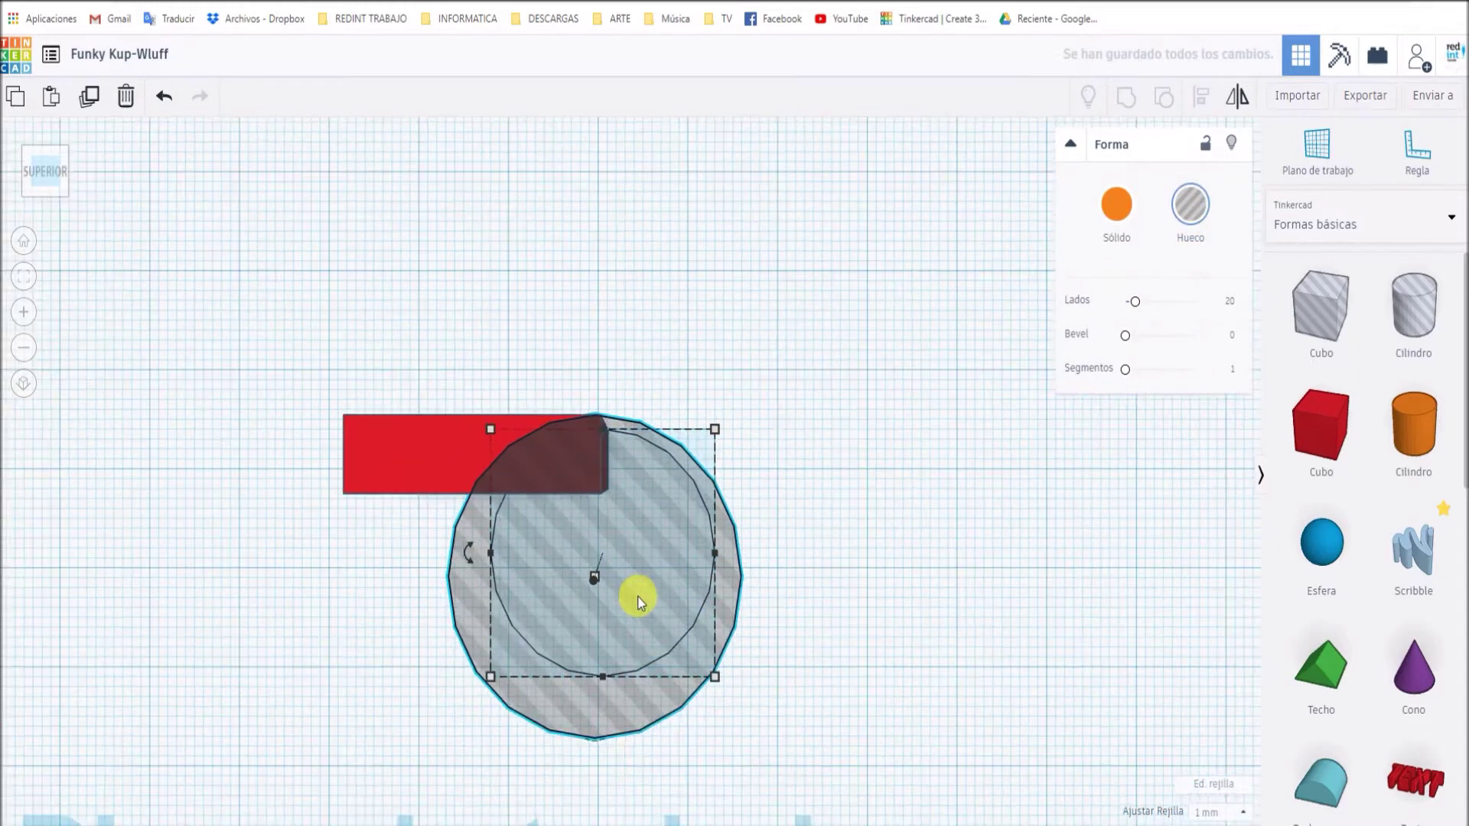
{"action": "scroll", "coordinate": [636, 594], "scroll_direction": "up", "scroll_amount": 2}
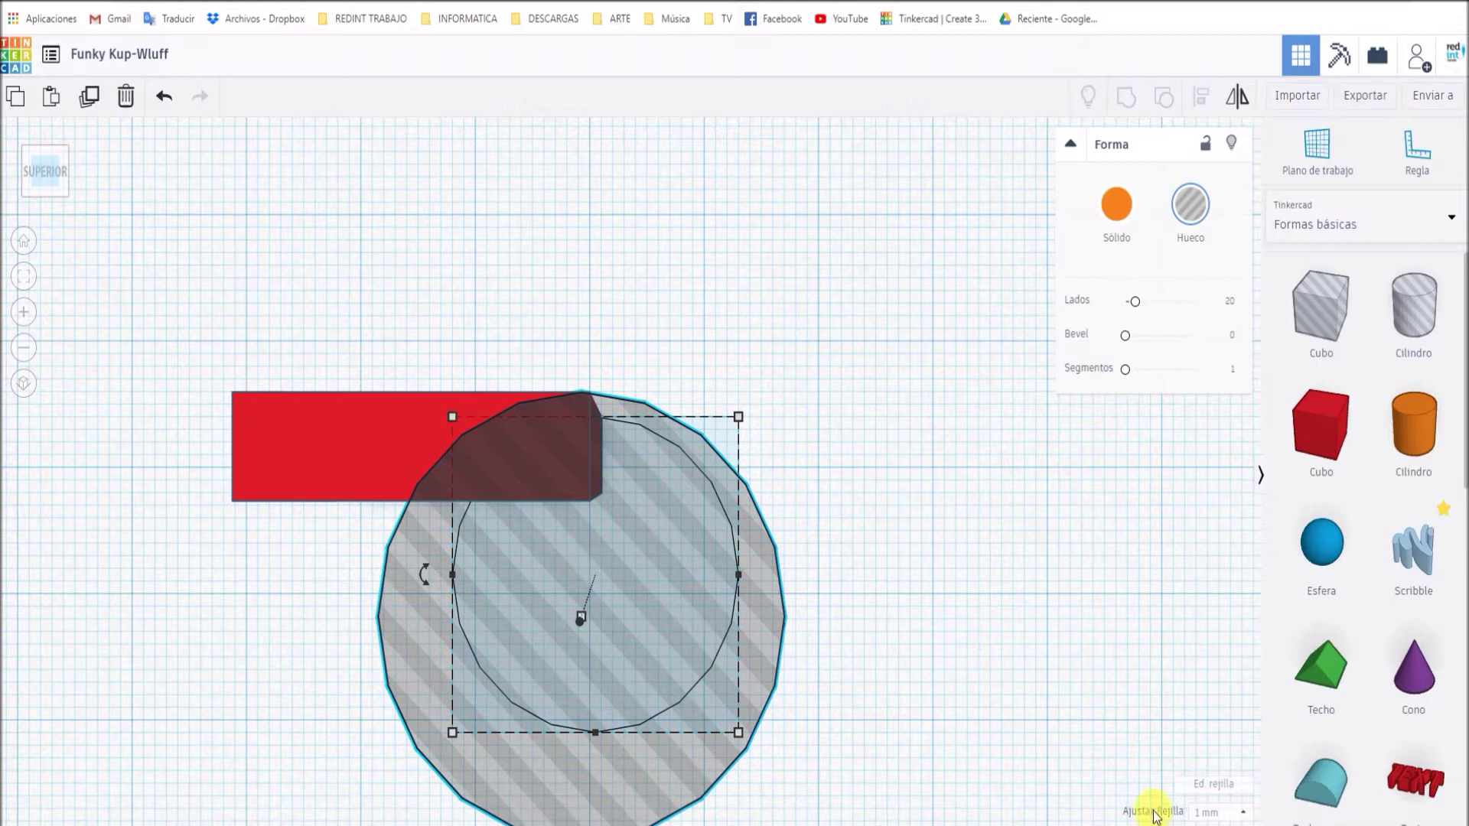
Nudge the red box 0.5 mm left with the snap grid at 0.5 mm, and restore the snap grid to 1 mm
{"action": "left_click", "coordinate": [1245, 814]}
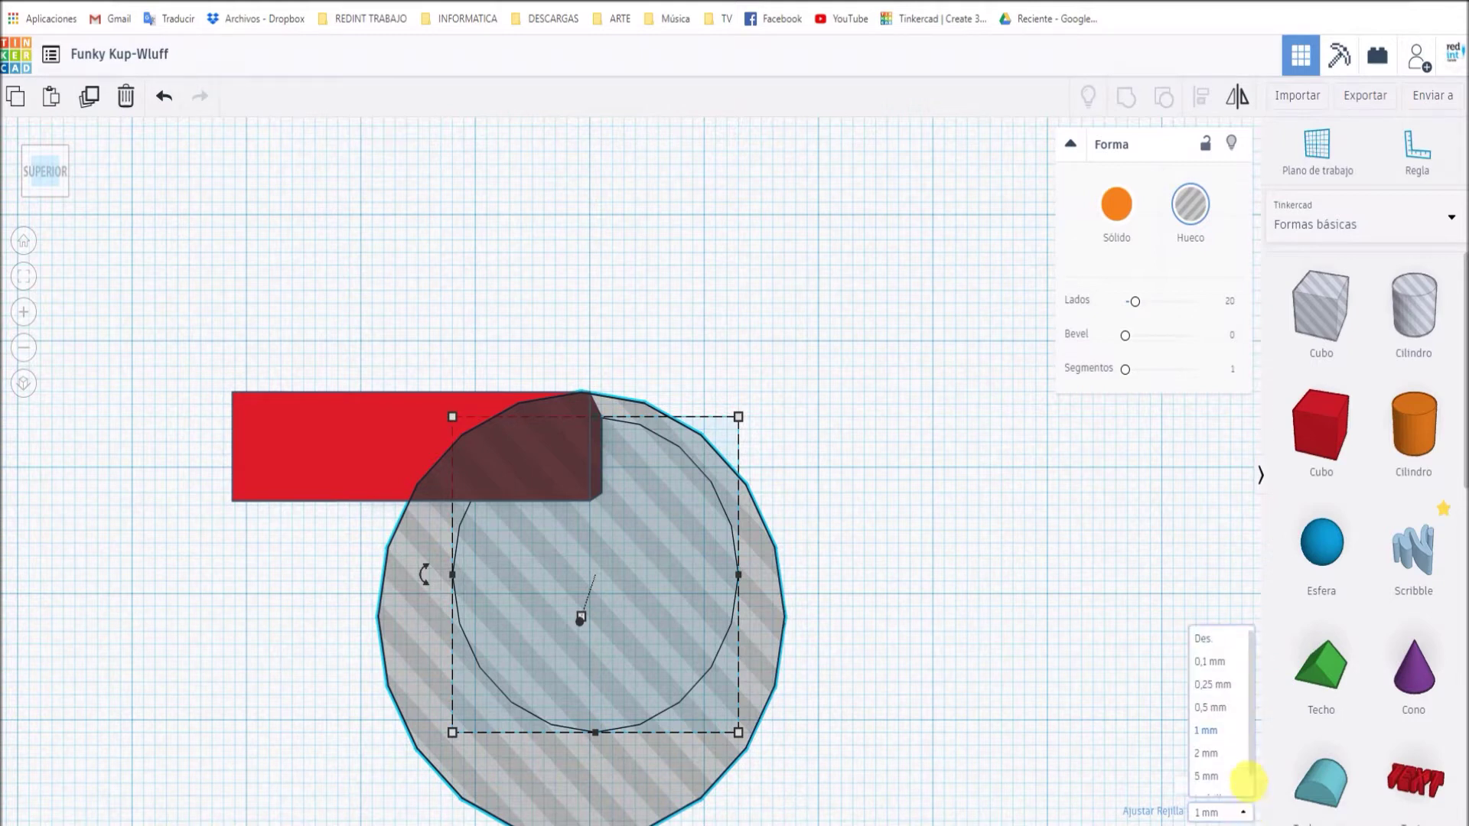
{"action": "left_click", "coordinate": [1236, 711]}
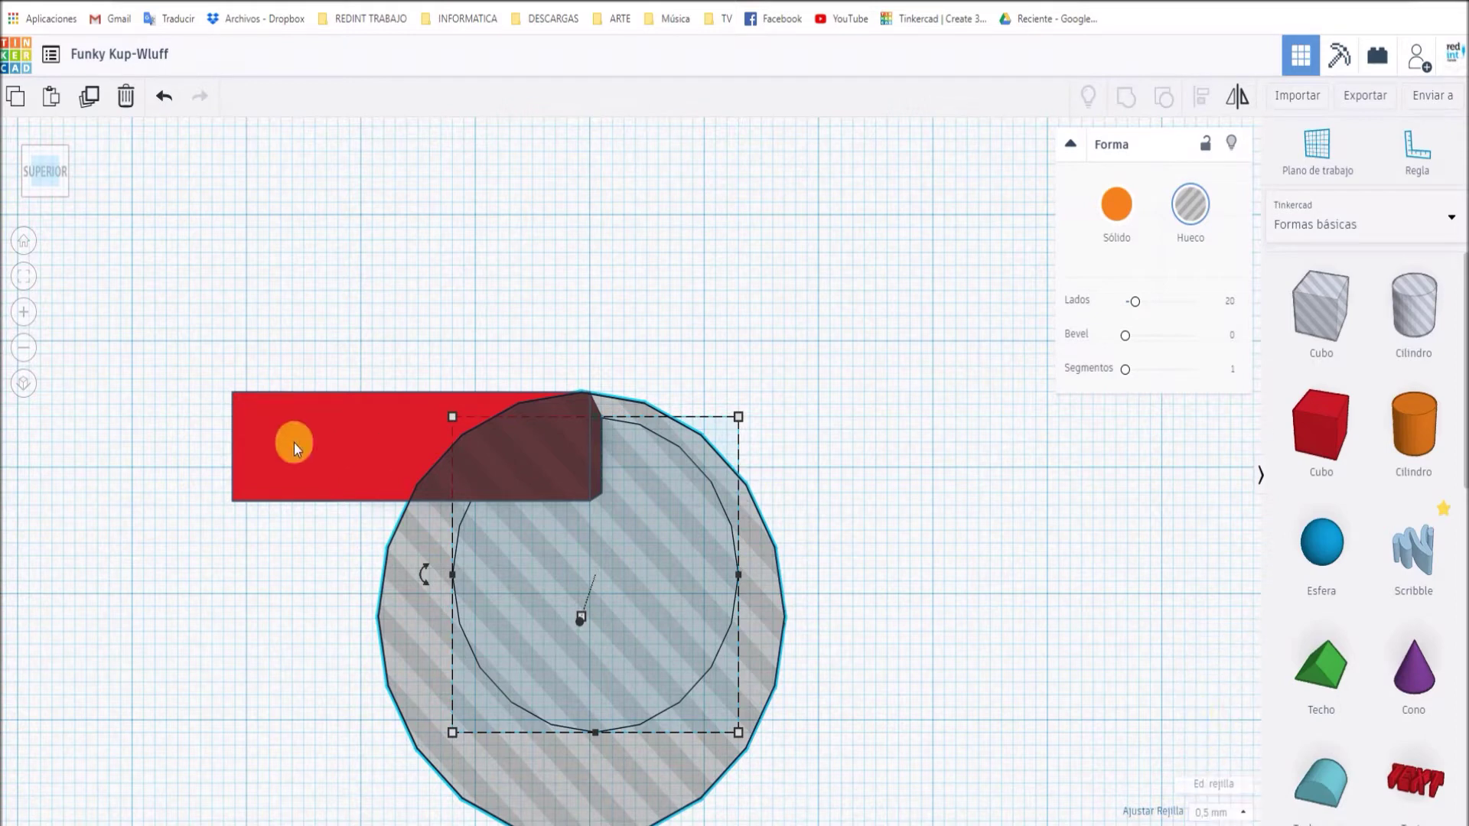
{"action": "left_click", "coordinate": [296, 443]}
{"action": "left_click", "coordinate": [288, 474]}
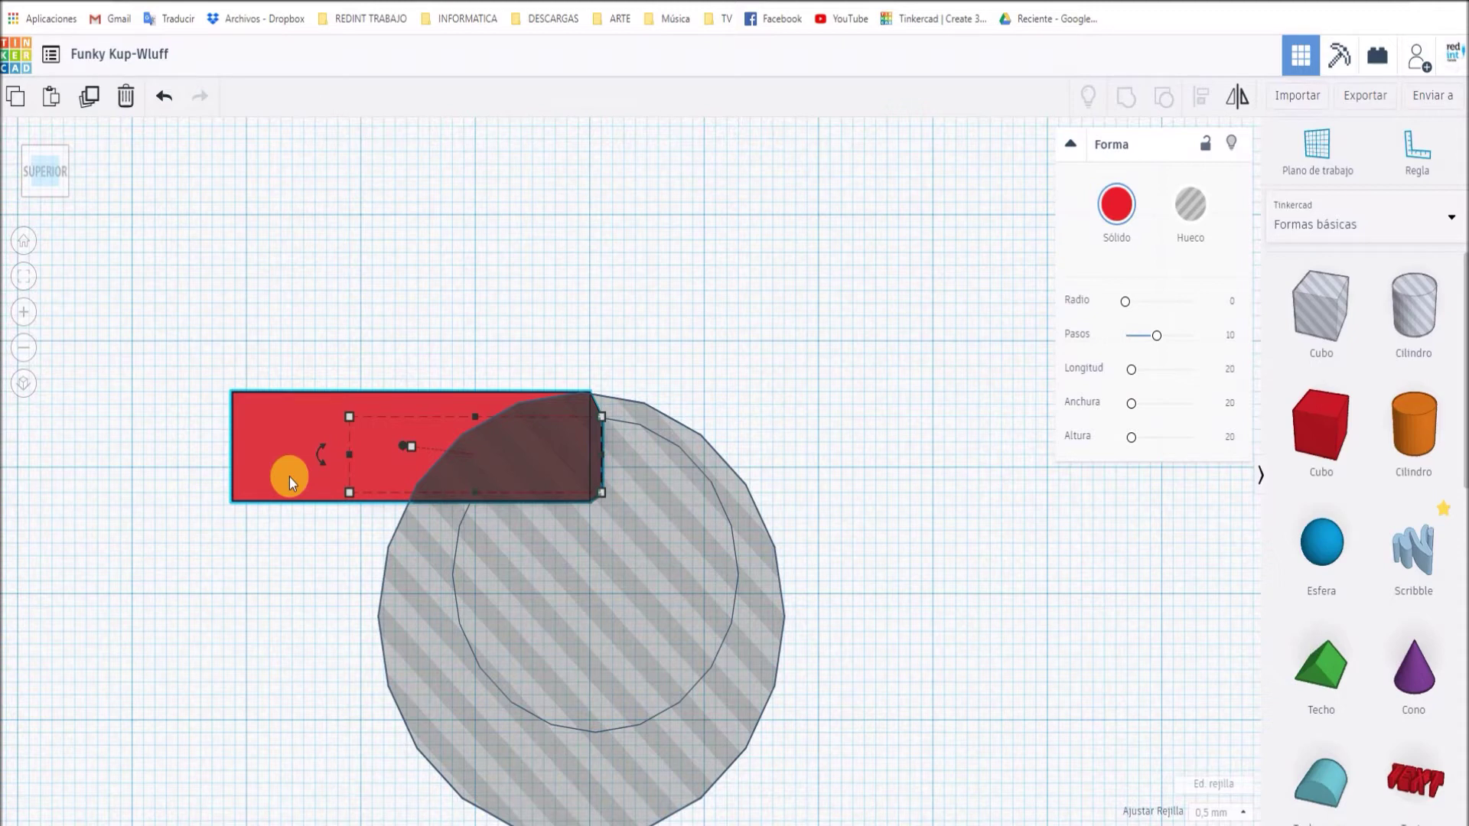
{"action": "key", "text": "Left"}
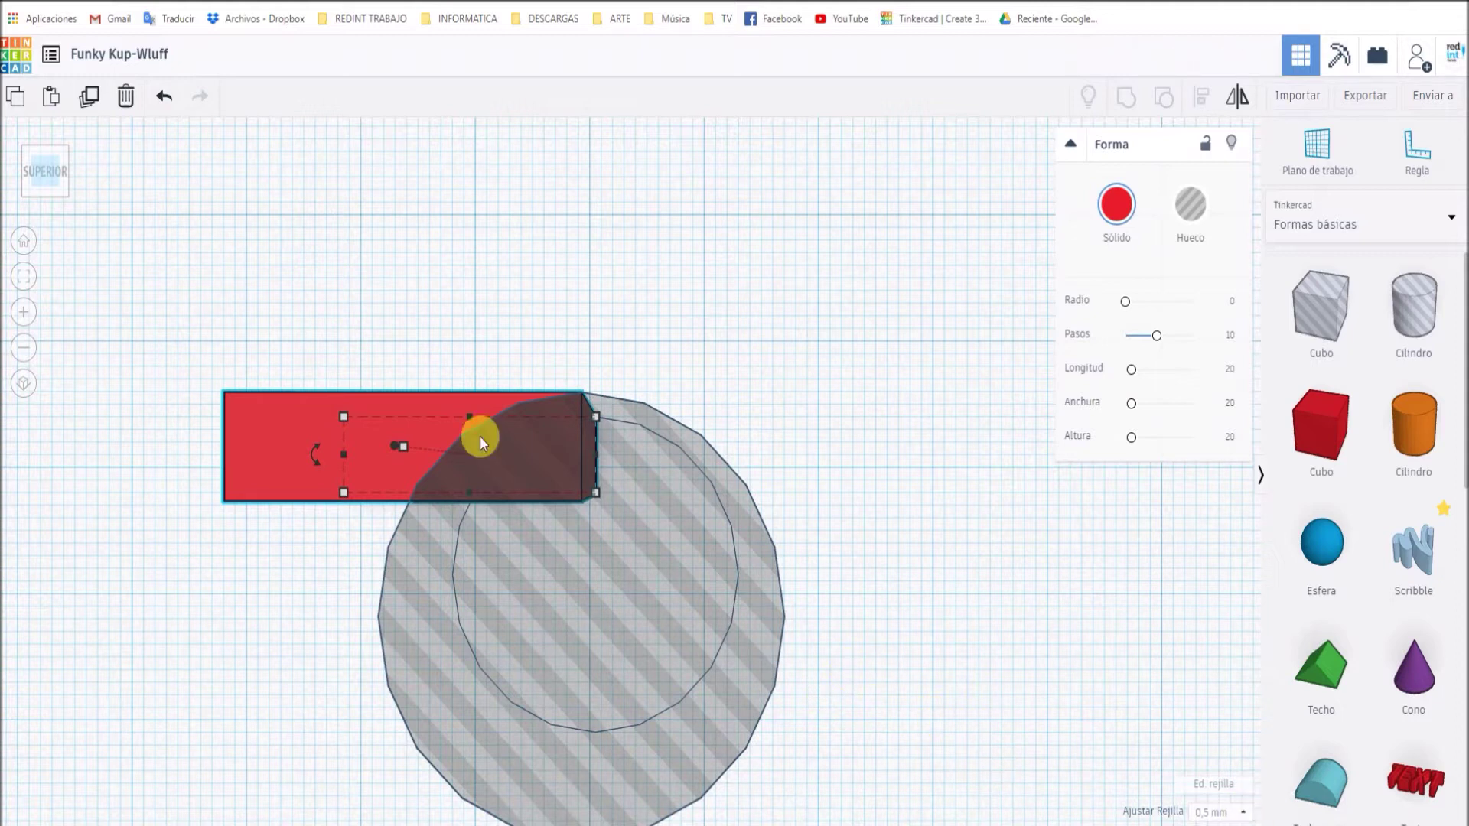
{"action": "left_click", "coordinate": [1243, 811]}
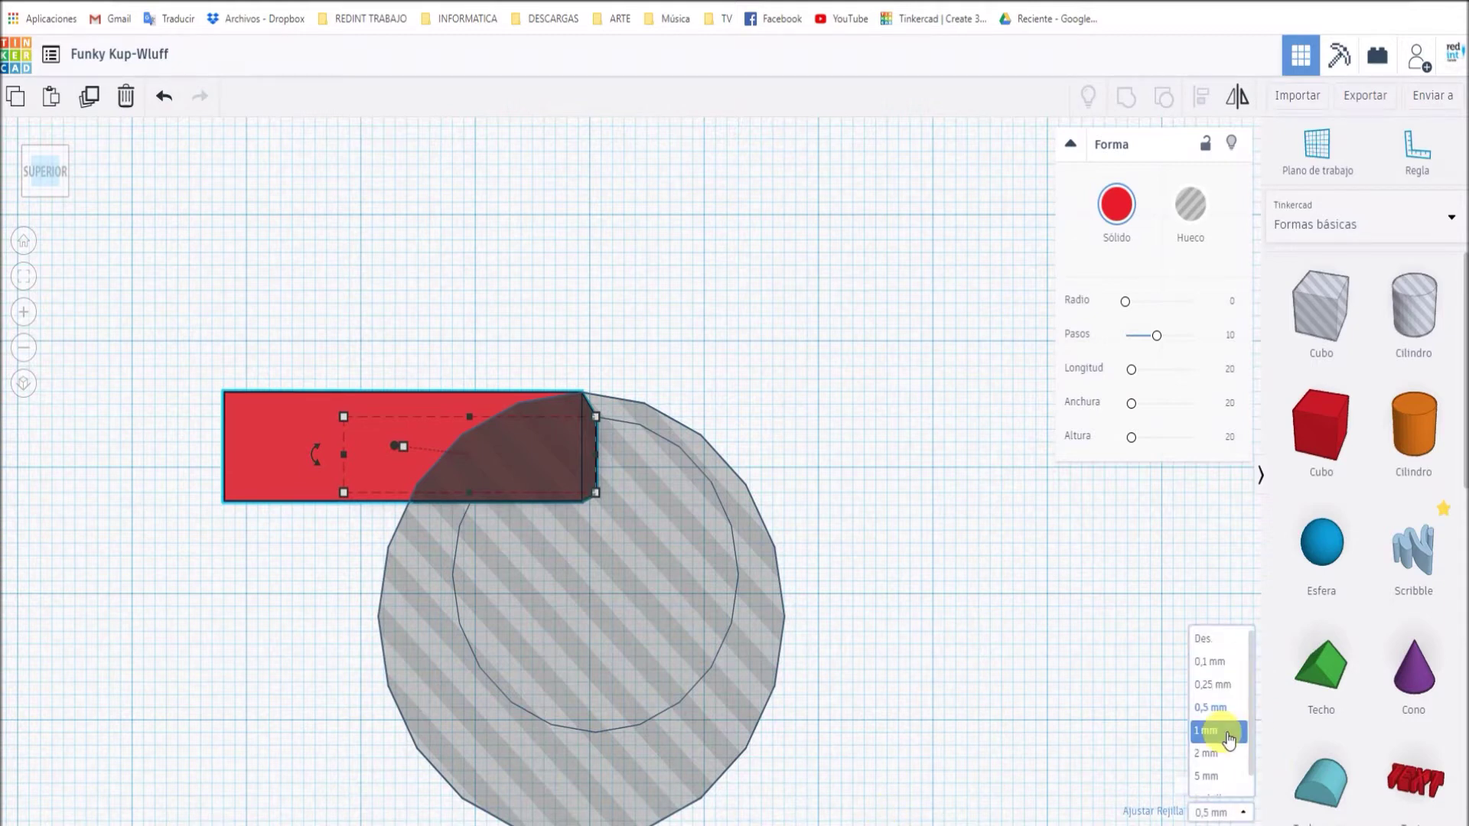
{"action": "left_click", "coordinate": [1224, 735]}
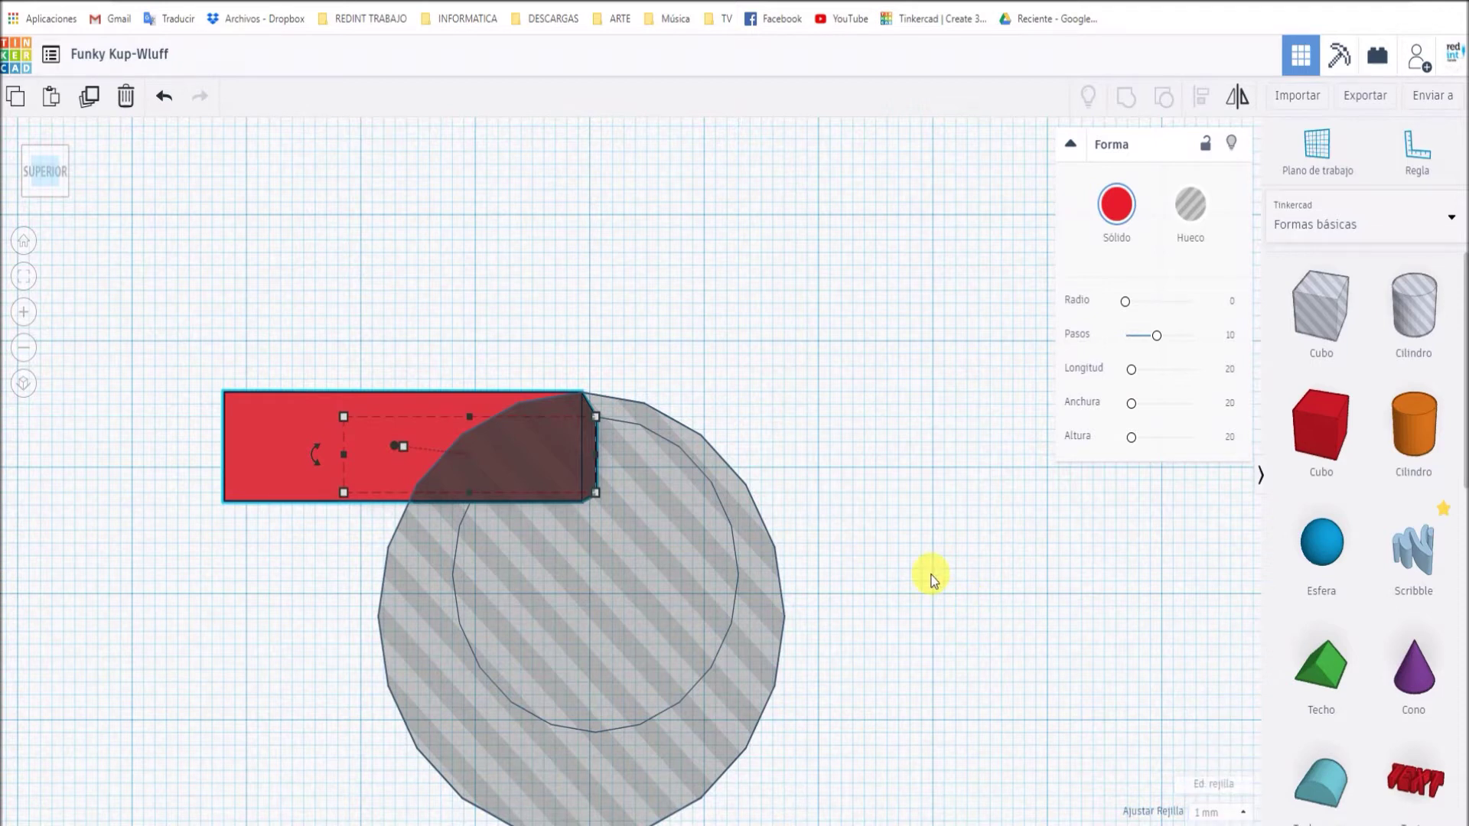
Turn the hole cylinder back into an orange solid and group it with the red box
{"action": "left_click", "coordinate": [705, 581]}
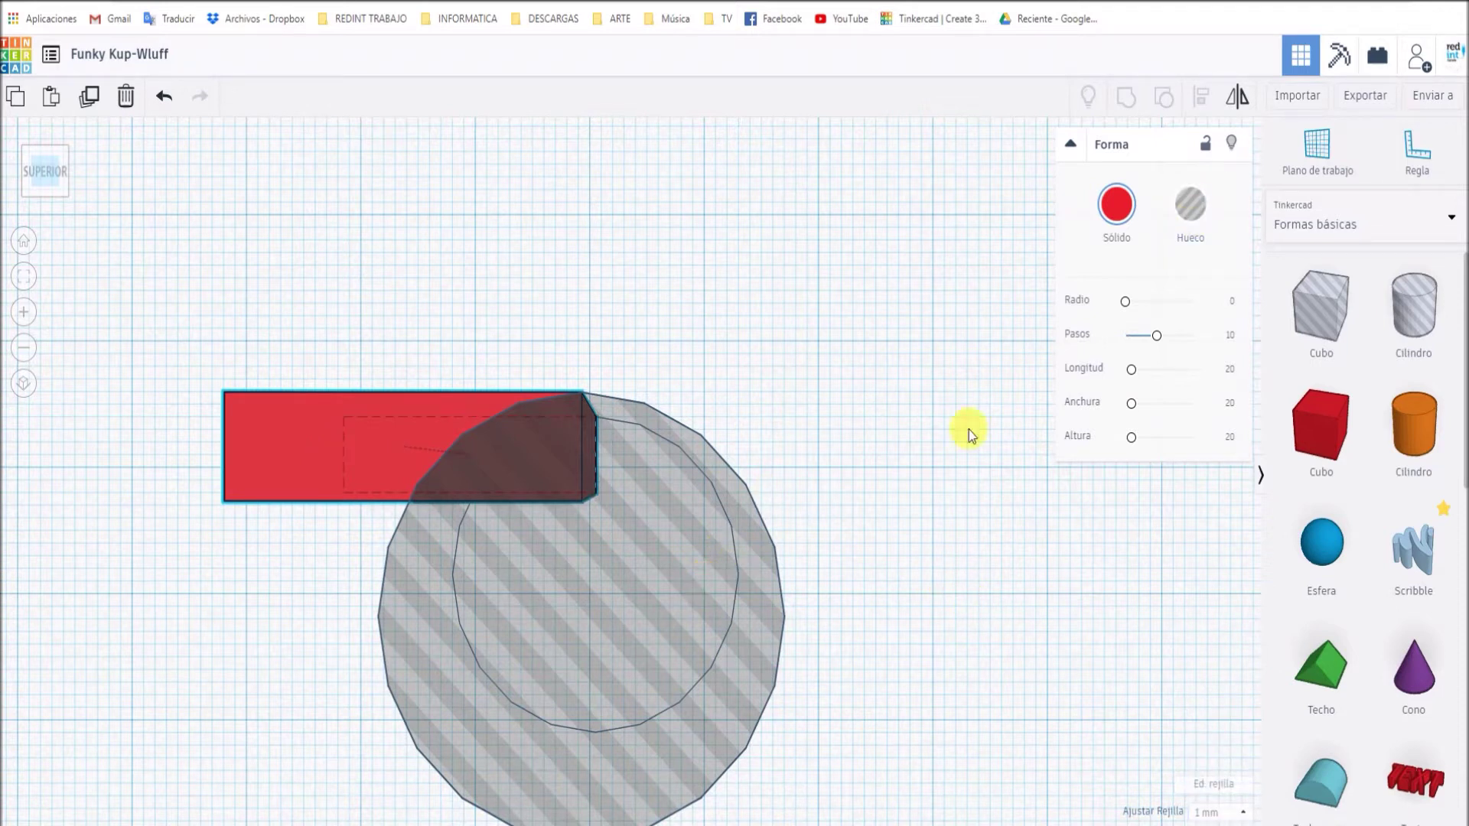
{"action": "left_click", "coordinate": [1116, 203]}
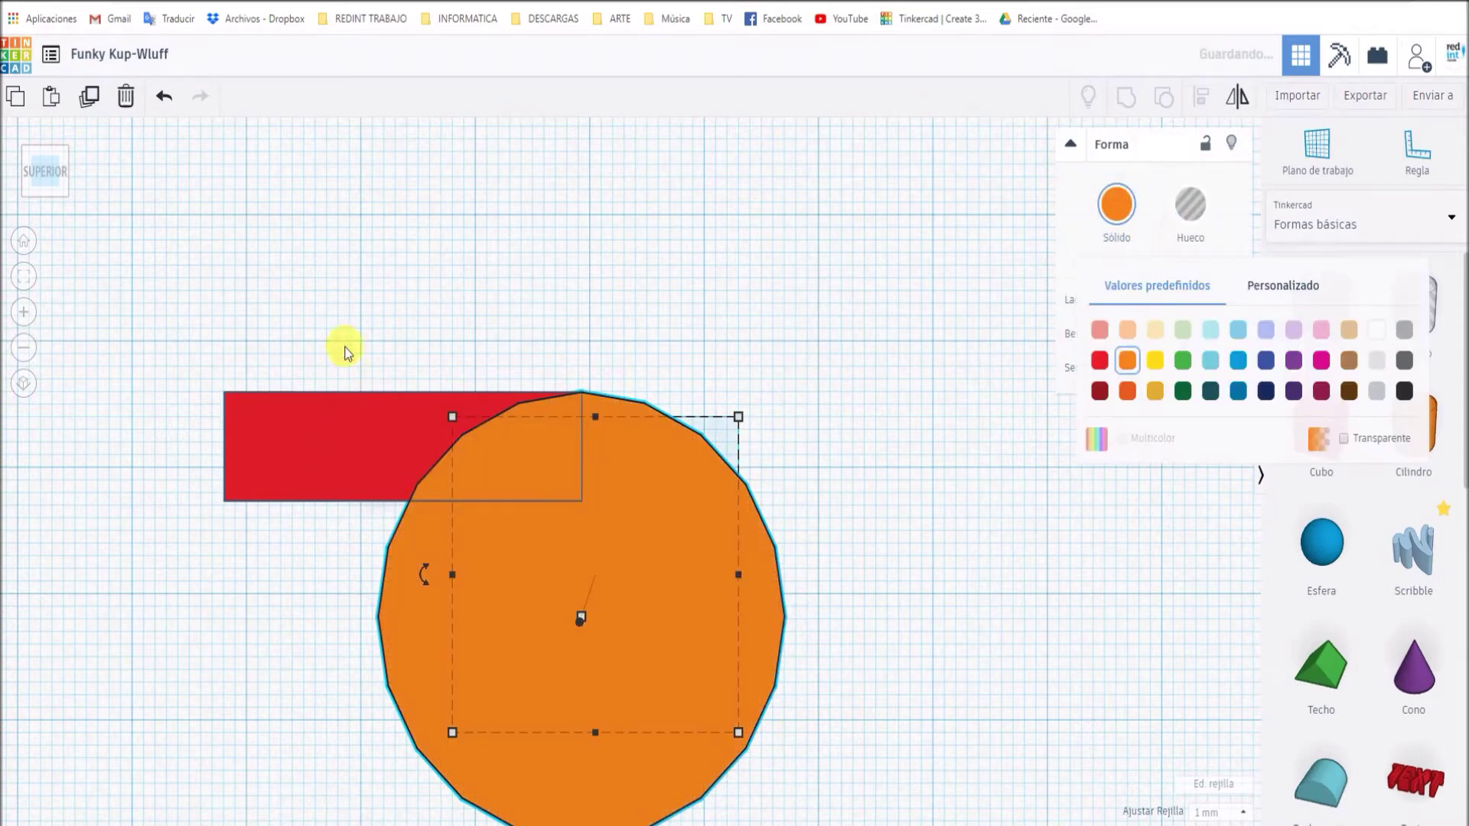
{"action": "left_click_drag", "start_coordinate": [360, 329], "coordinate": [754, 629]}
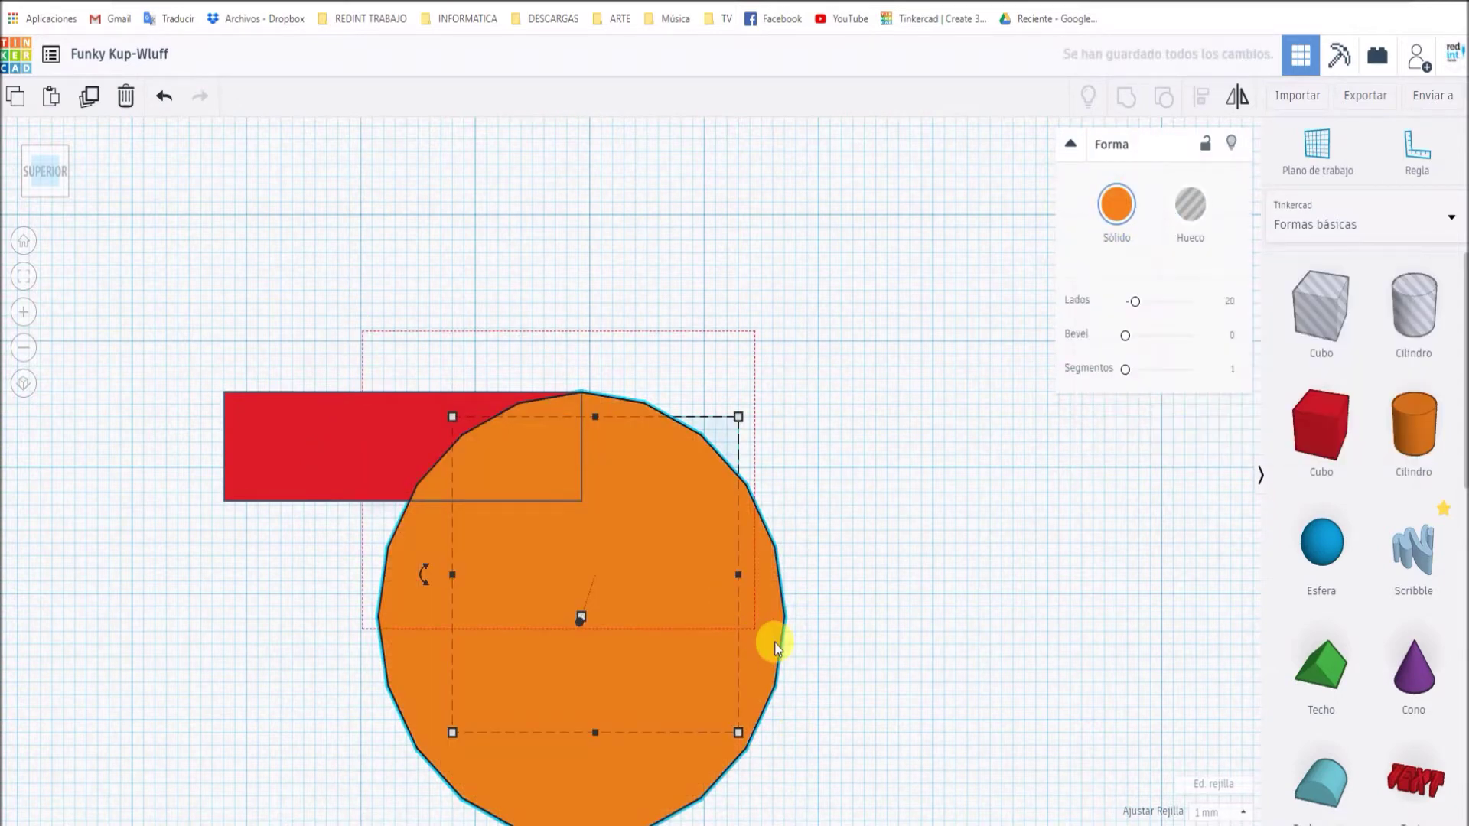
{"action": "left_click", "coordinate": [1125, 99]}
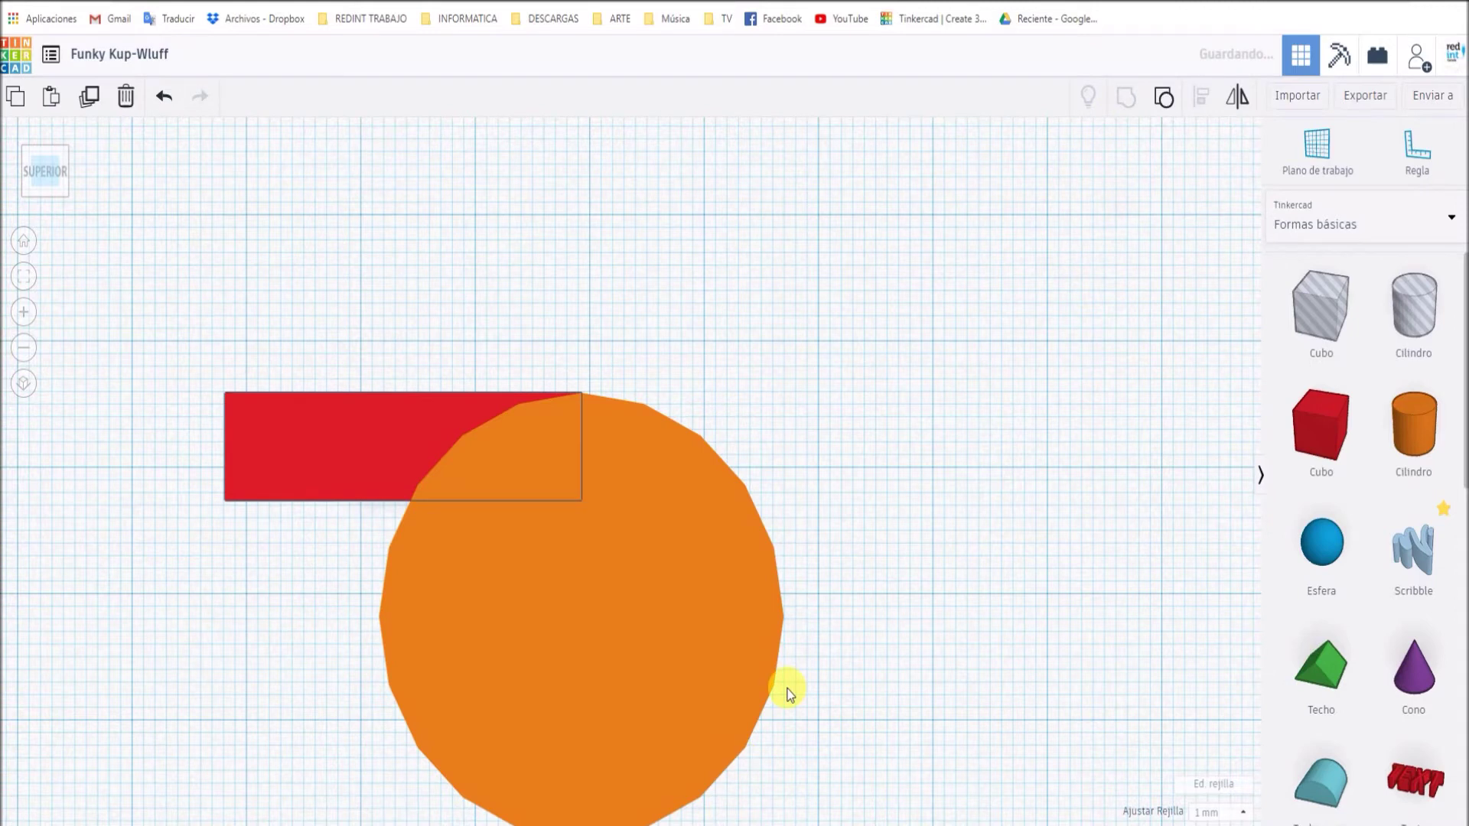
Make a copy of the grouped whistle body and move it right until it is clear of the original
{"action": "left_click", "coordinate": [600, 608]}
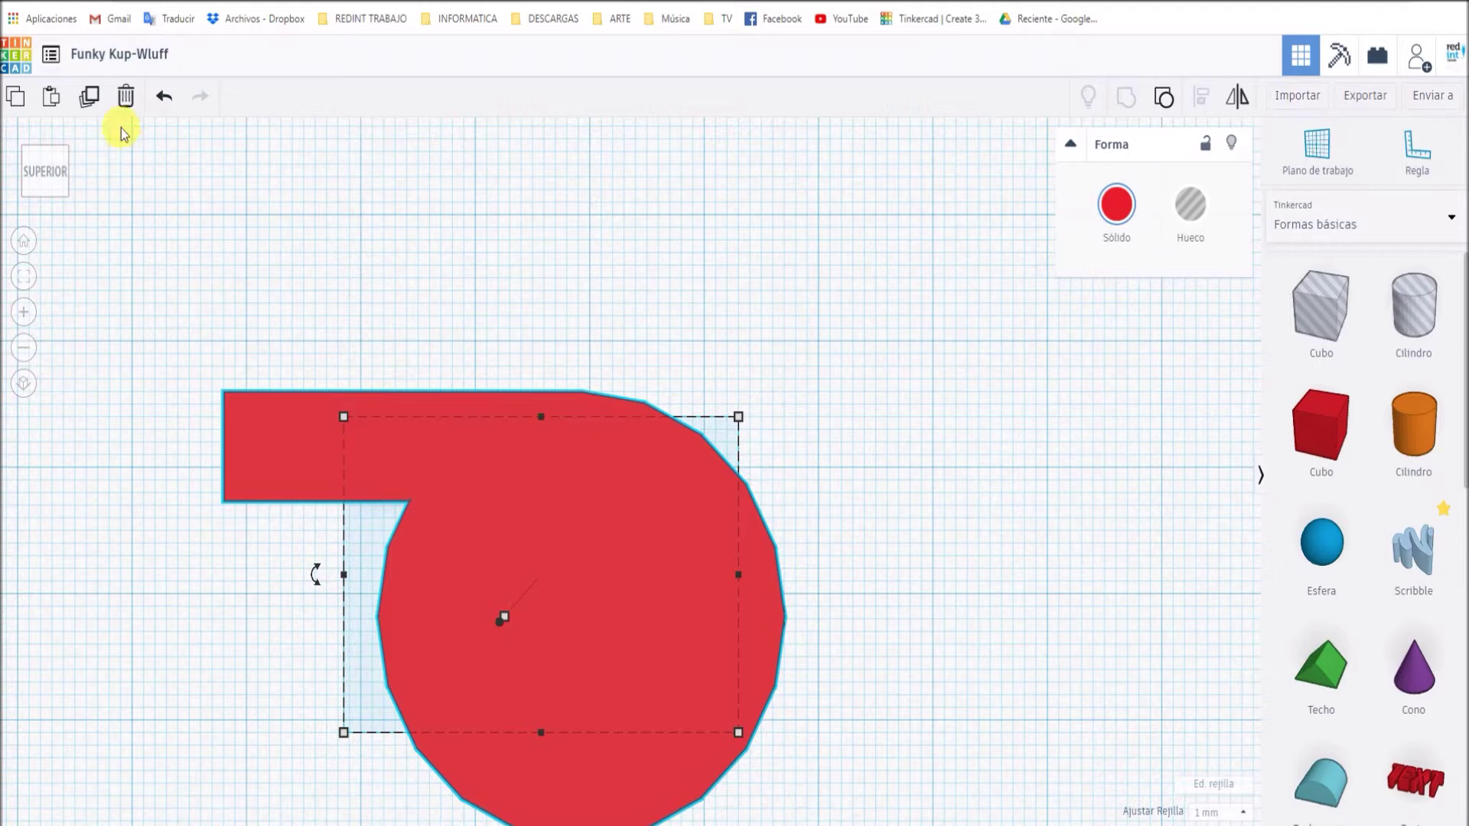
{"action": "left_click", "coordinate": [52, 101]}
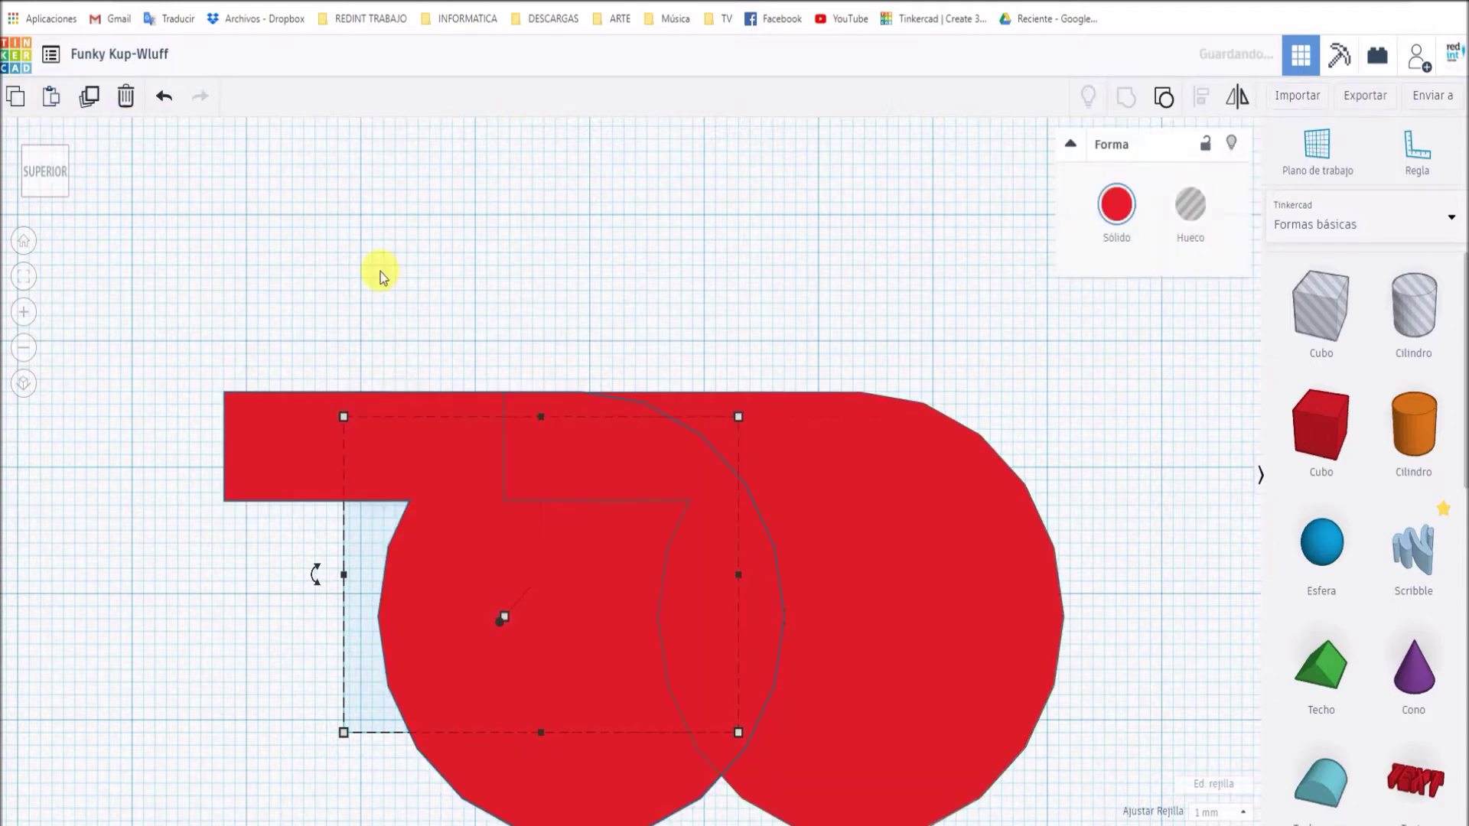
{"action": "key", "text": "Right"}
{"action": "key", "text": "Right"}
{"action": "key", "text": "Right"}
{"action": "key", "text": "Right"}
{"action": "key", "text": "Right"}
{"action": "key", "text": "Right"}
{"action": "key", "text": "Right"}
{"action": "key", "text": "Right"}
{"action": "key", "text": "Right"}
{"action": "key", "text": "Right"}
{"action": "key", "text": "Right"}
{"action": "key", "text": "Right"}
{"action": "key", "text": "Right"}
{"action": "key", "text": "Right"}
{"action": "key", "text": "Right"}
{"action": "key", "text": "Right"}
{"action": "key", "text": "Right"}
{"action": "key", "text": "Right"}
{"action": "key", "text": "Right"}
{"action": "key", "text": "Right"}
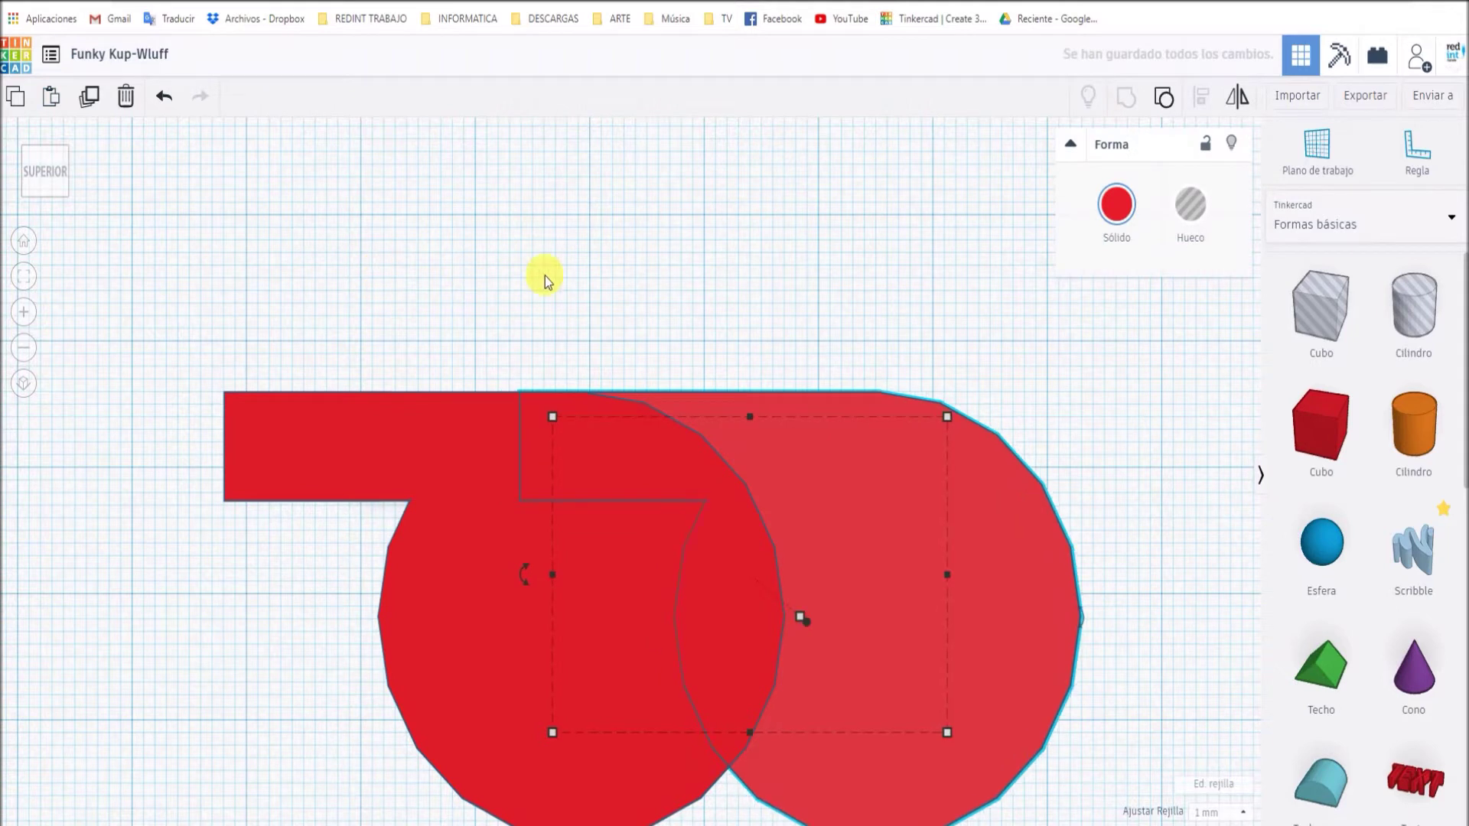
{"action": "key", "text": "Right"}
{"action": "key", "text": "Right"}
{"action": "key", "text": "Right"}
{"action": "key", "text": "Right"}
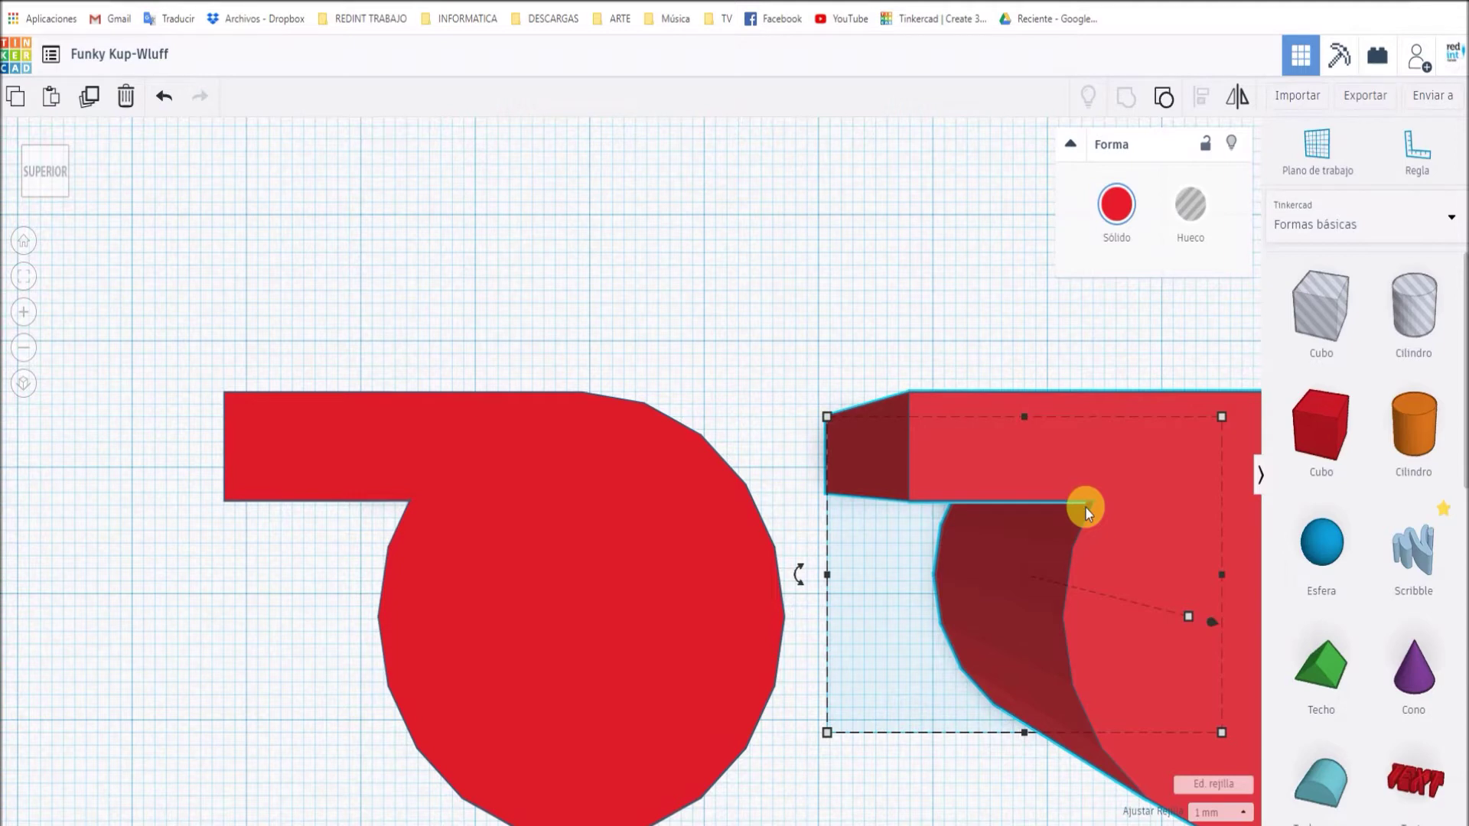
Hide the copy on the right and ungroup the remaining whistle body into its box and cylinder
{"action": "left_click", "coordinate": [1233, 145]}
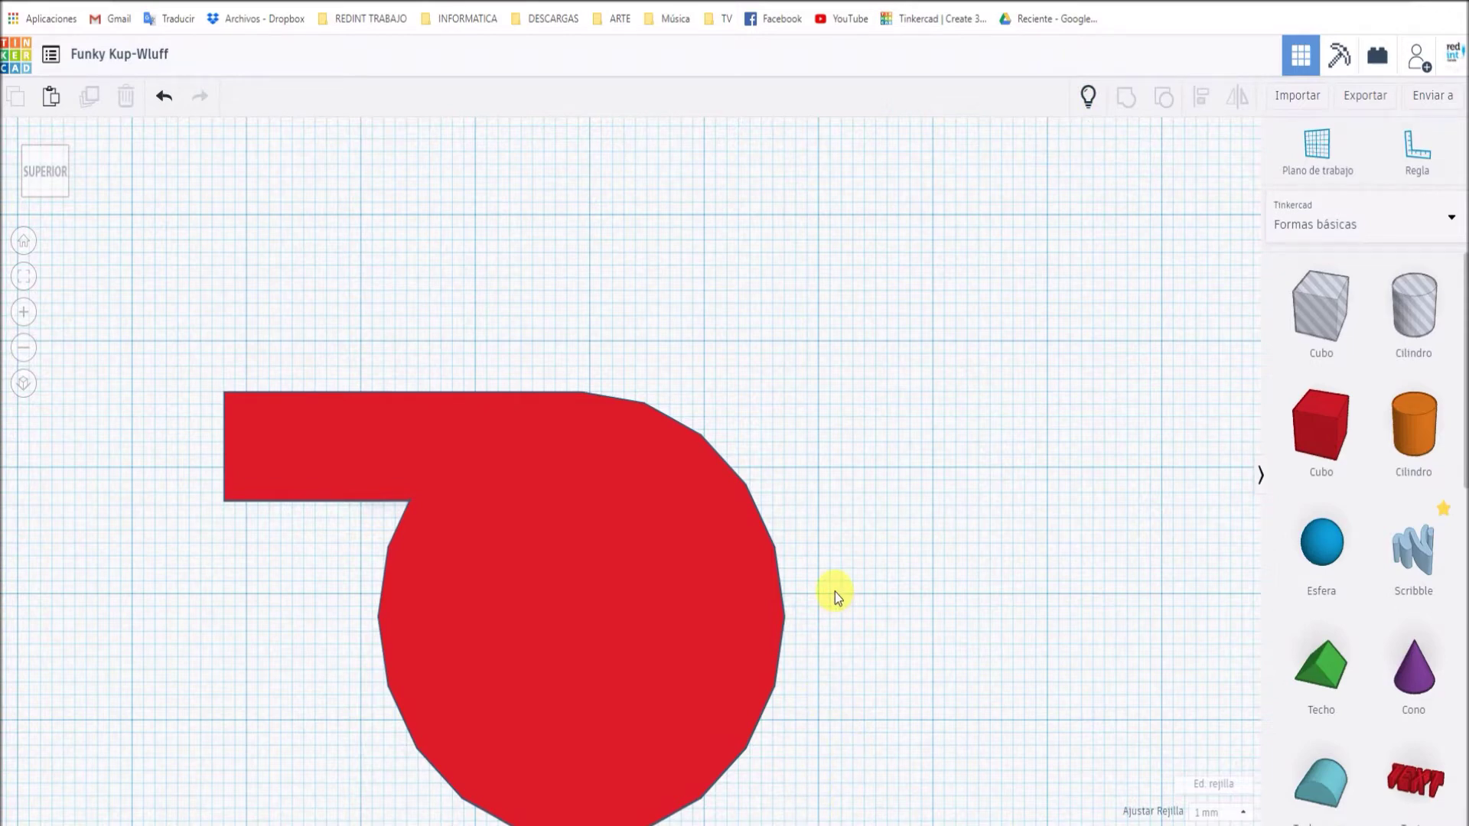
{"action": "scroll", "coordinate": [834, 591], "scroll_direction": "down", "scroll_amount": 3}
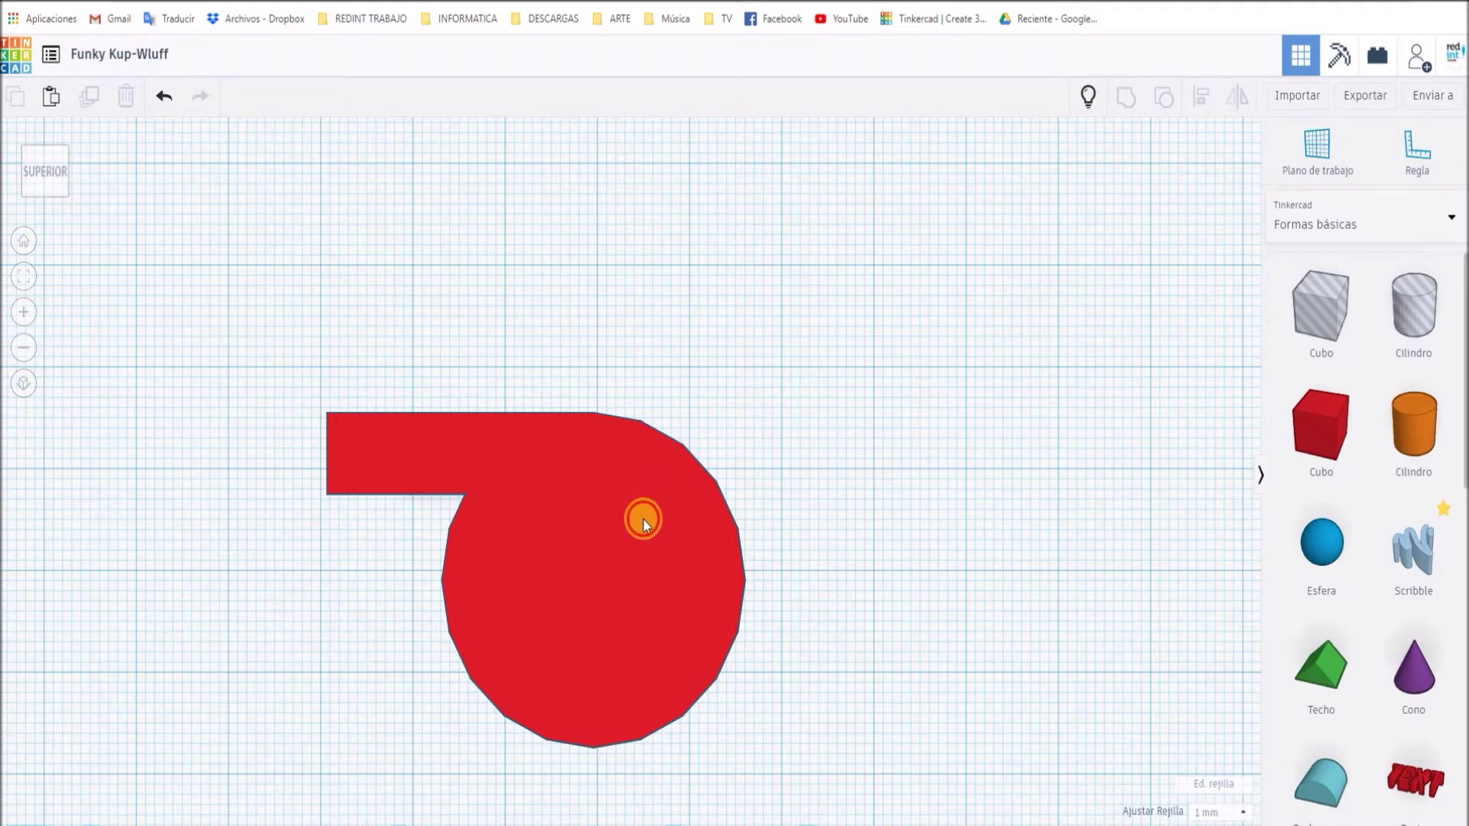
{"action": "left_click", "coordinate": [655, 589]}
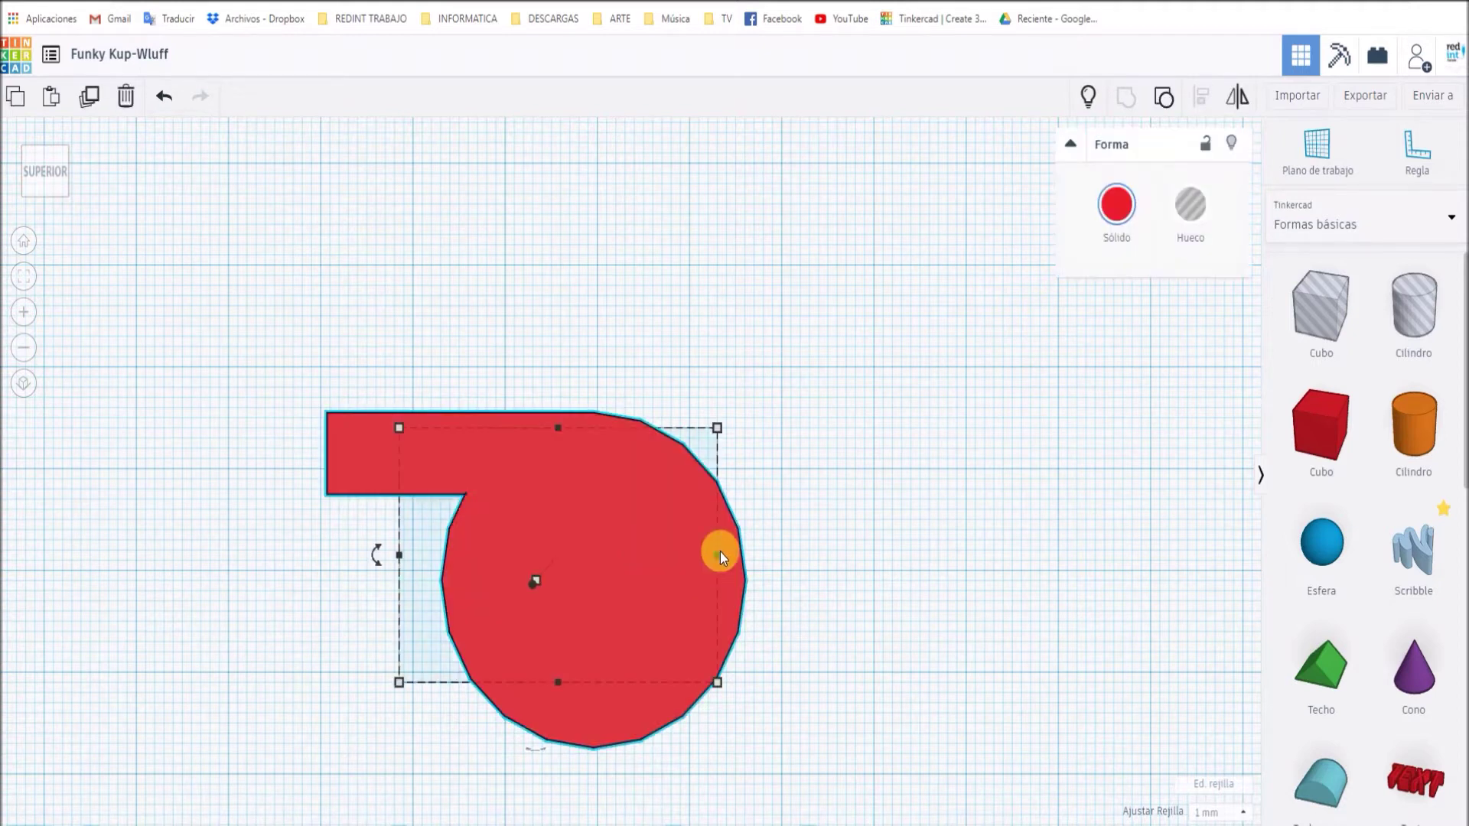
{"action": "left_click", "coordinate": [1162, 97]}
{"action": "key", "text": "ctrl+a"}
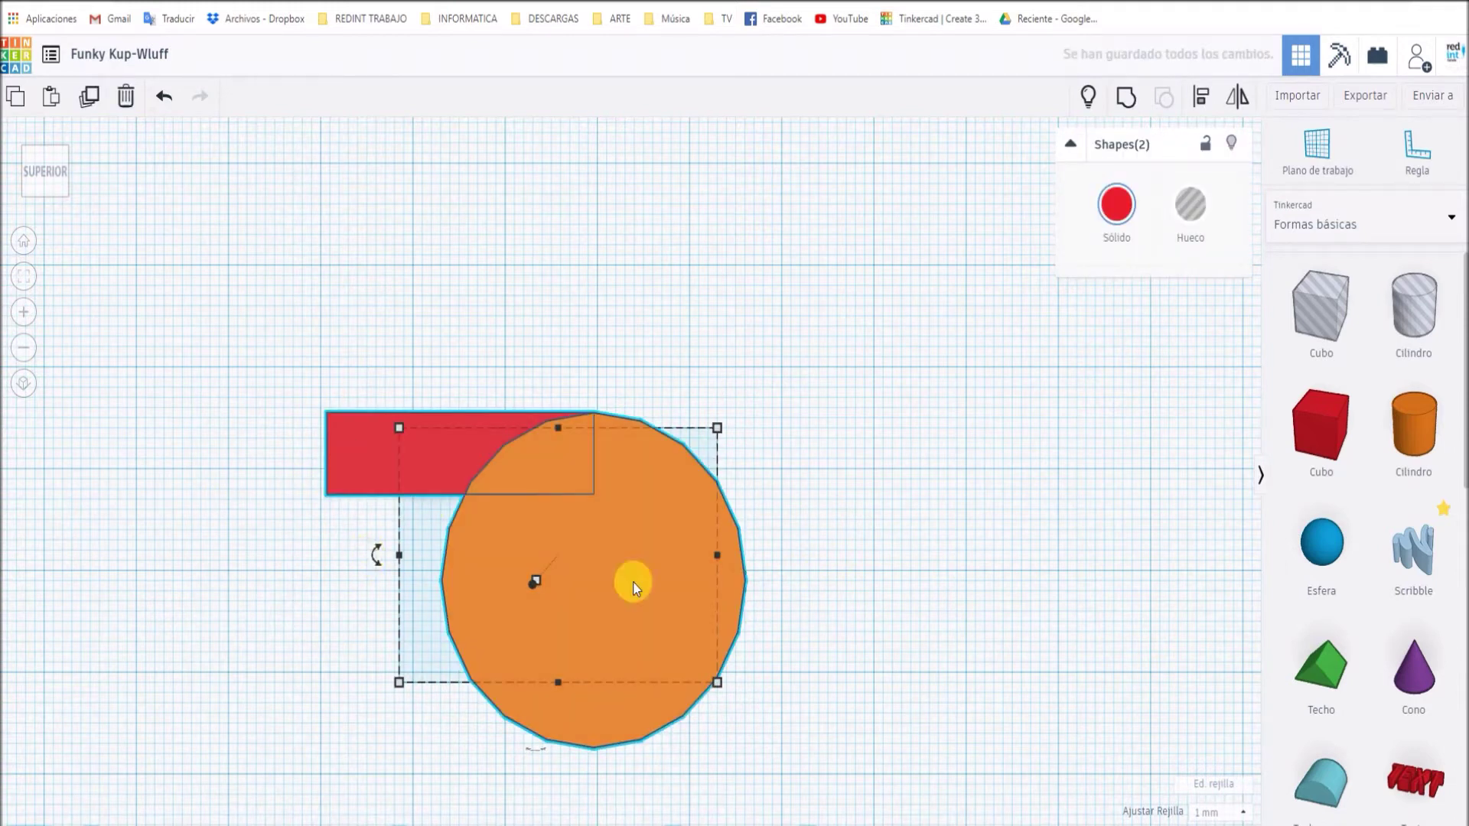
Set the red box's height to 16 mm
{"action": "right_click_drag", "start_coordinate": [895, 584], "coordinate": [906, 531]}
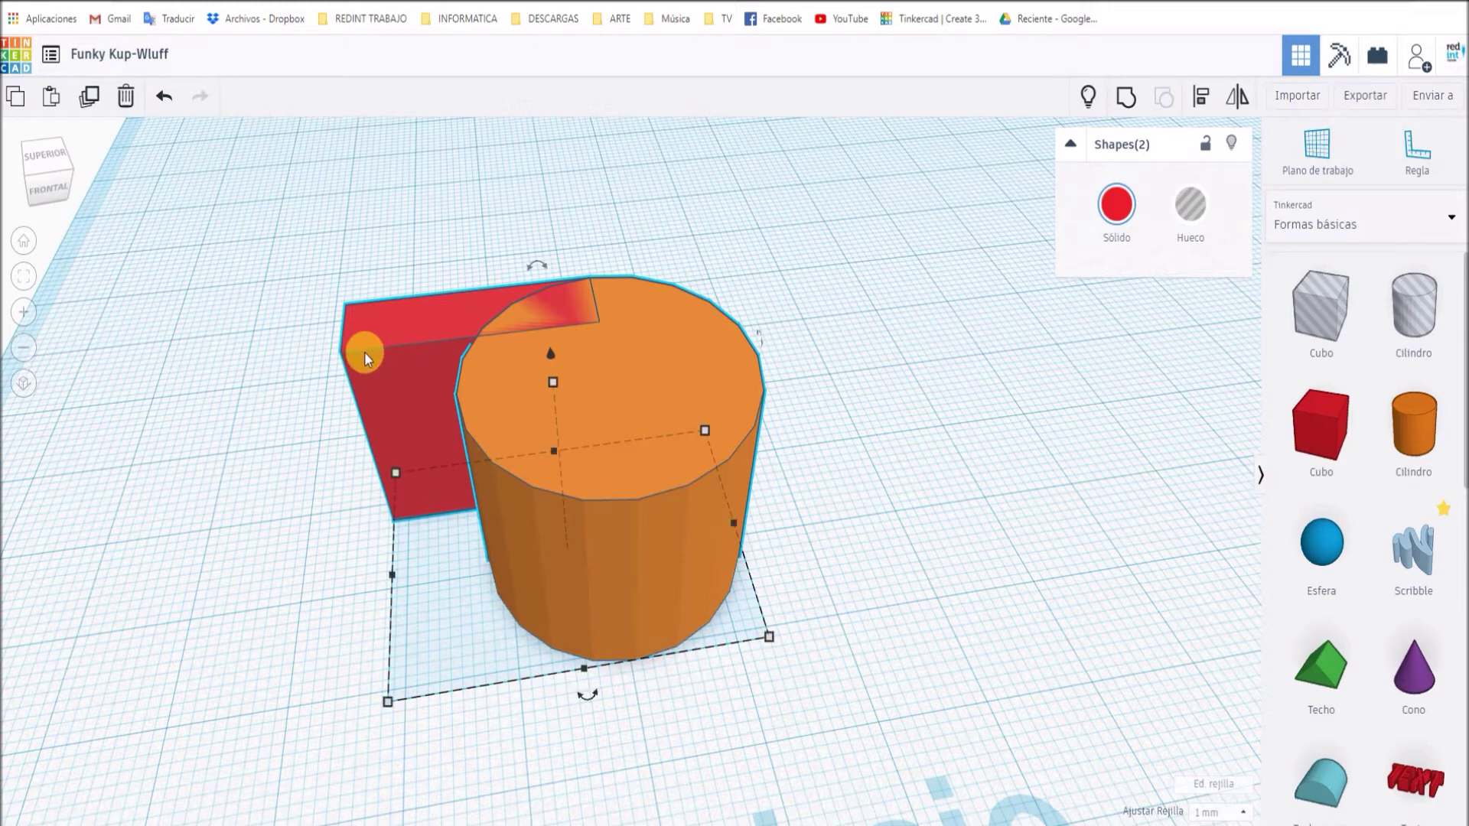
{"action": "left_click", "coordinate": [269, 526]}
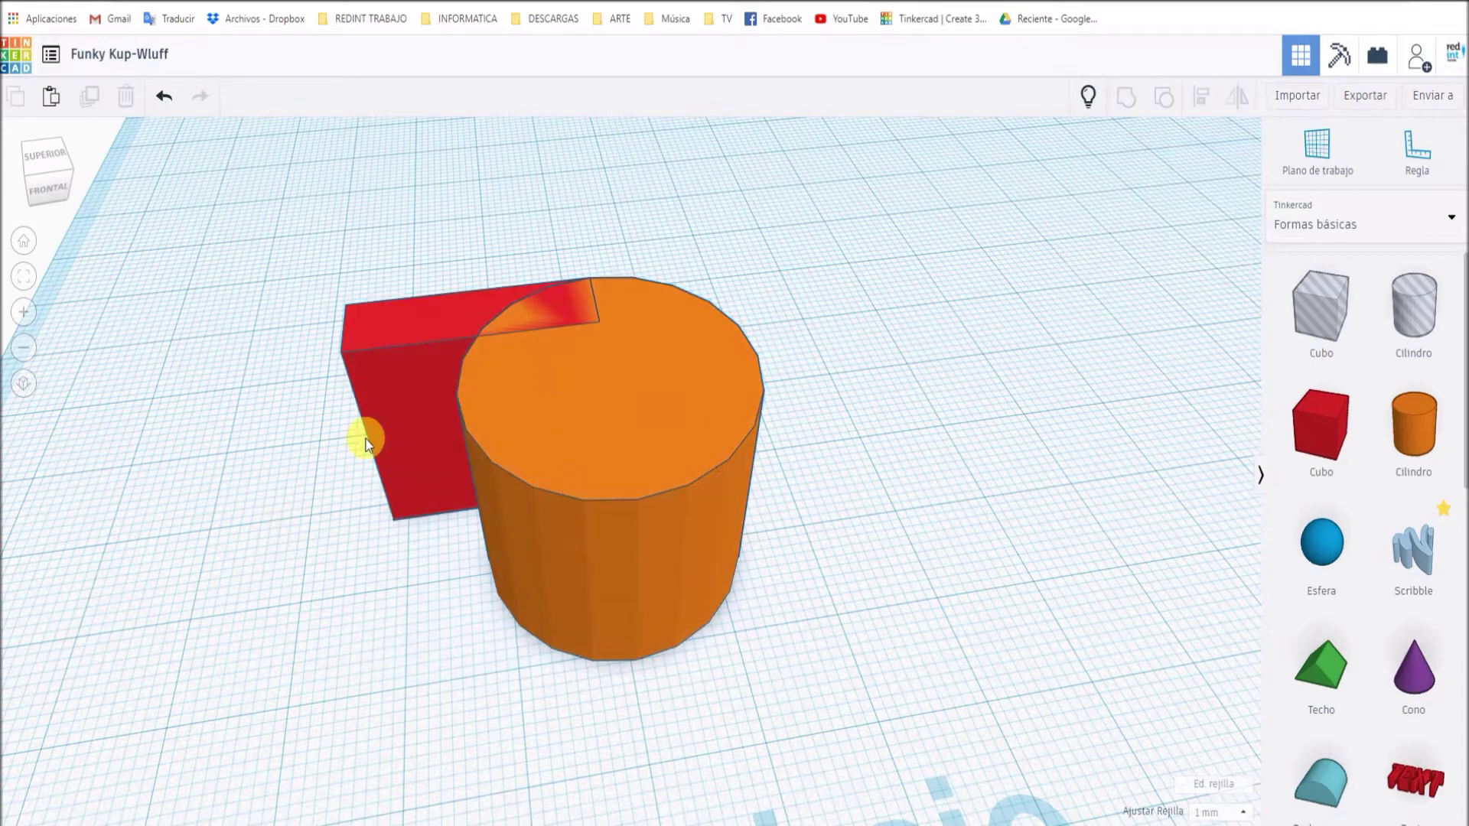
{"action": "left_click", "coordinate": [381, 410]}
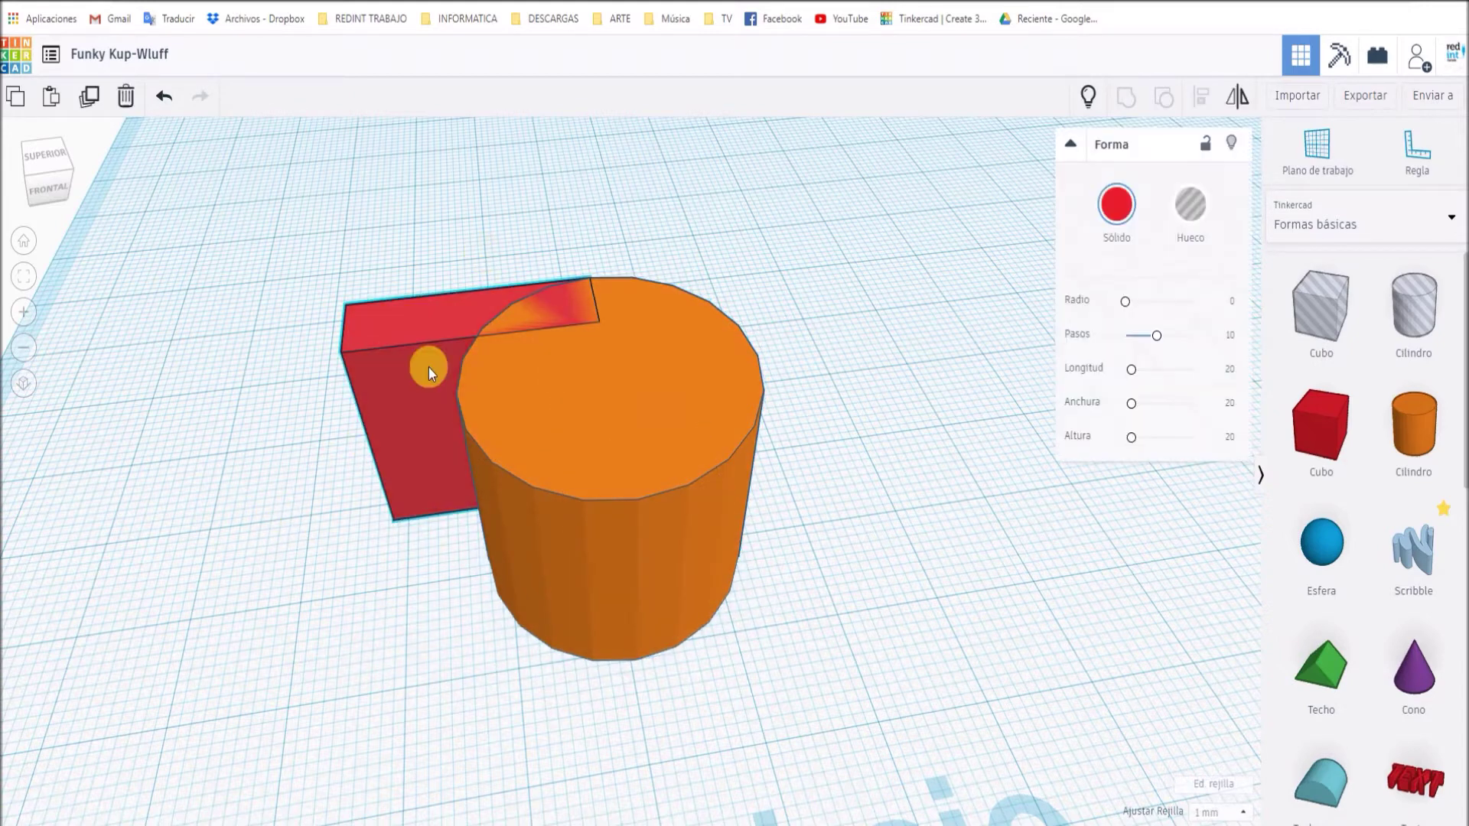
{"action": "left_click", "coordinate": [471, 314]}
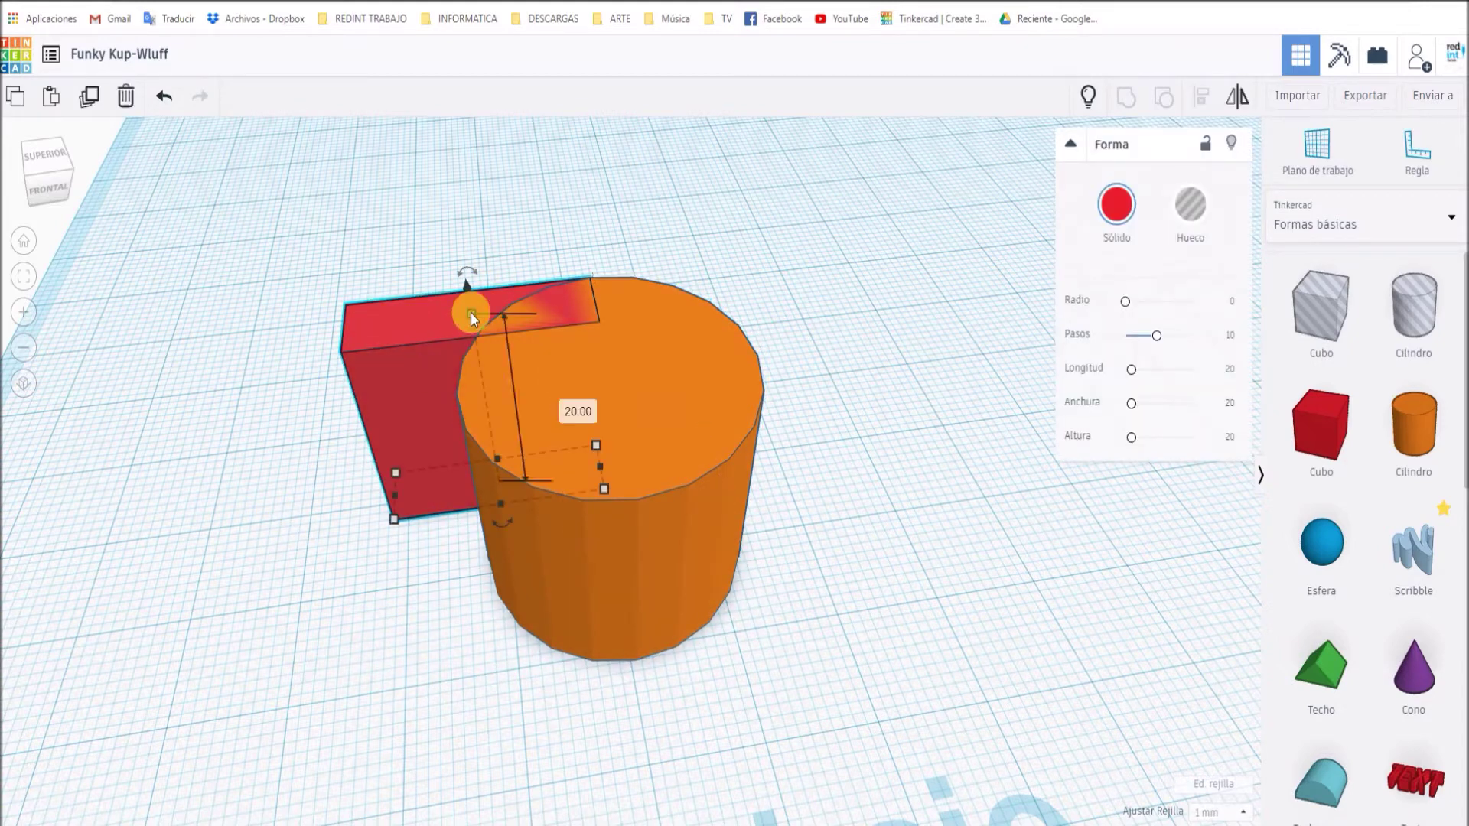
{"action": "left_click", "coordinate": [566, 407]}
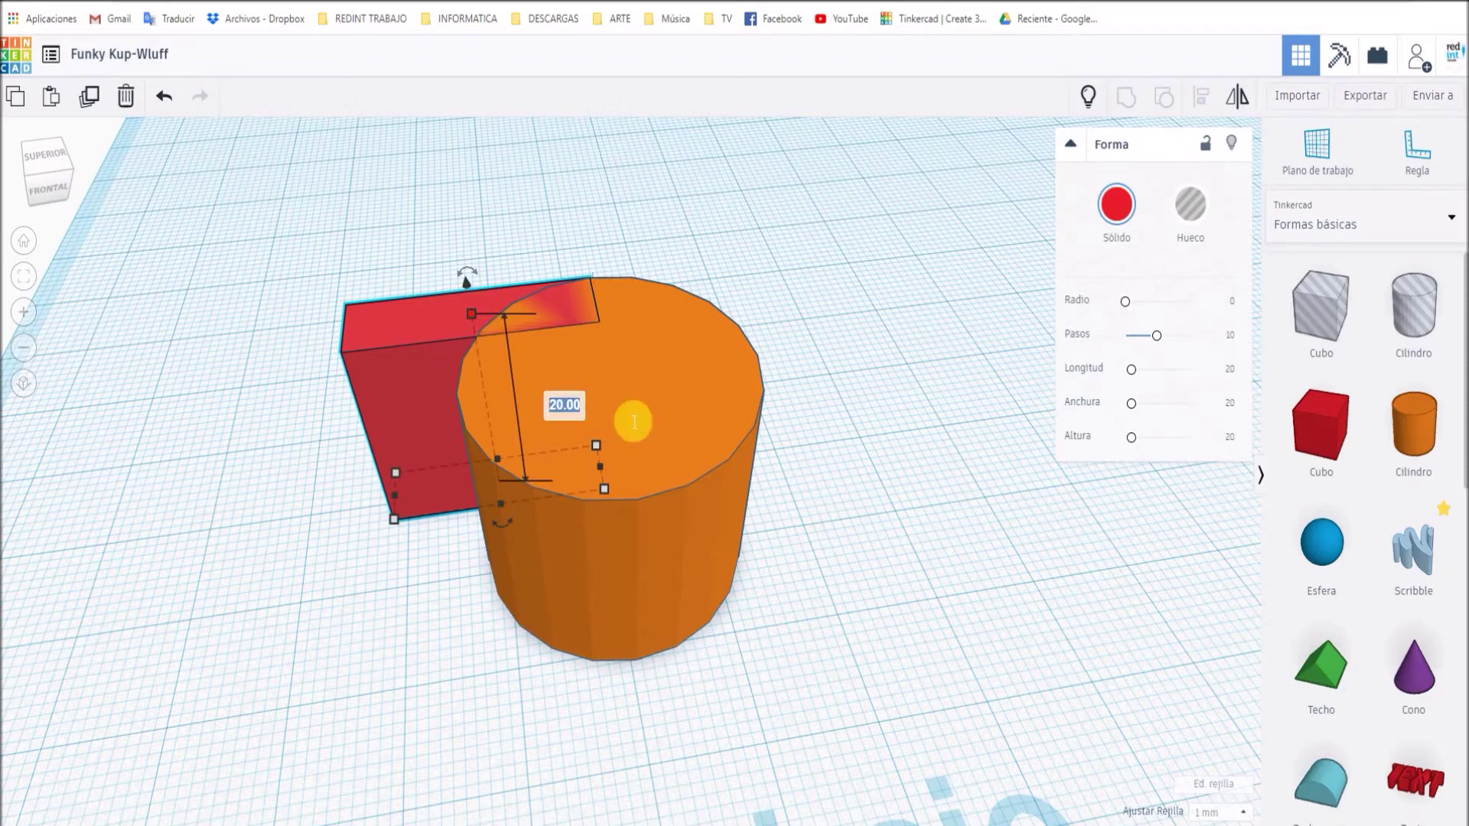
{"action": "type", "text": "16"}
{"action": "key", "text": "Return"}
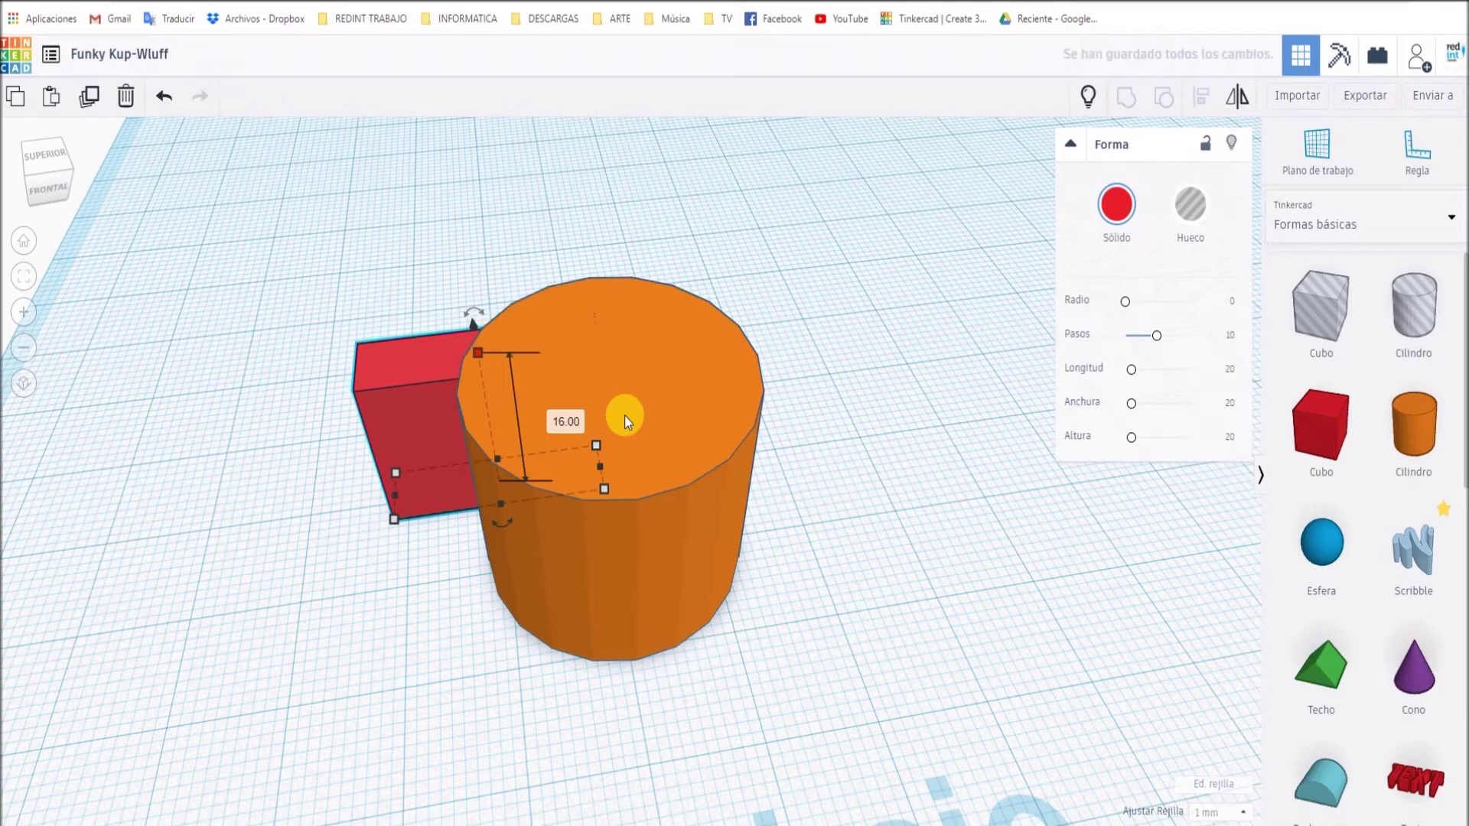
Set the red box's base to 25 mm long and 4 mm wide
{"action": "left_click", "coordinate": [393, 521]}
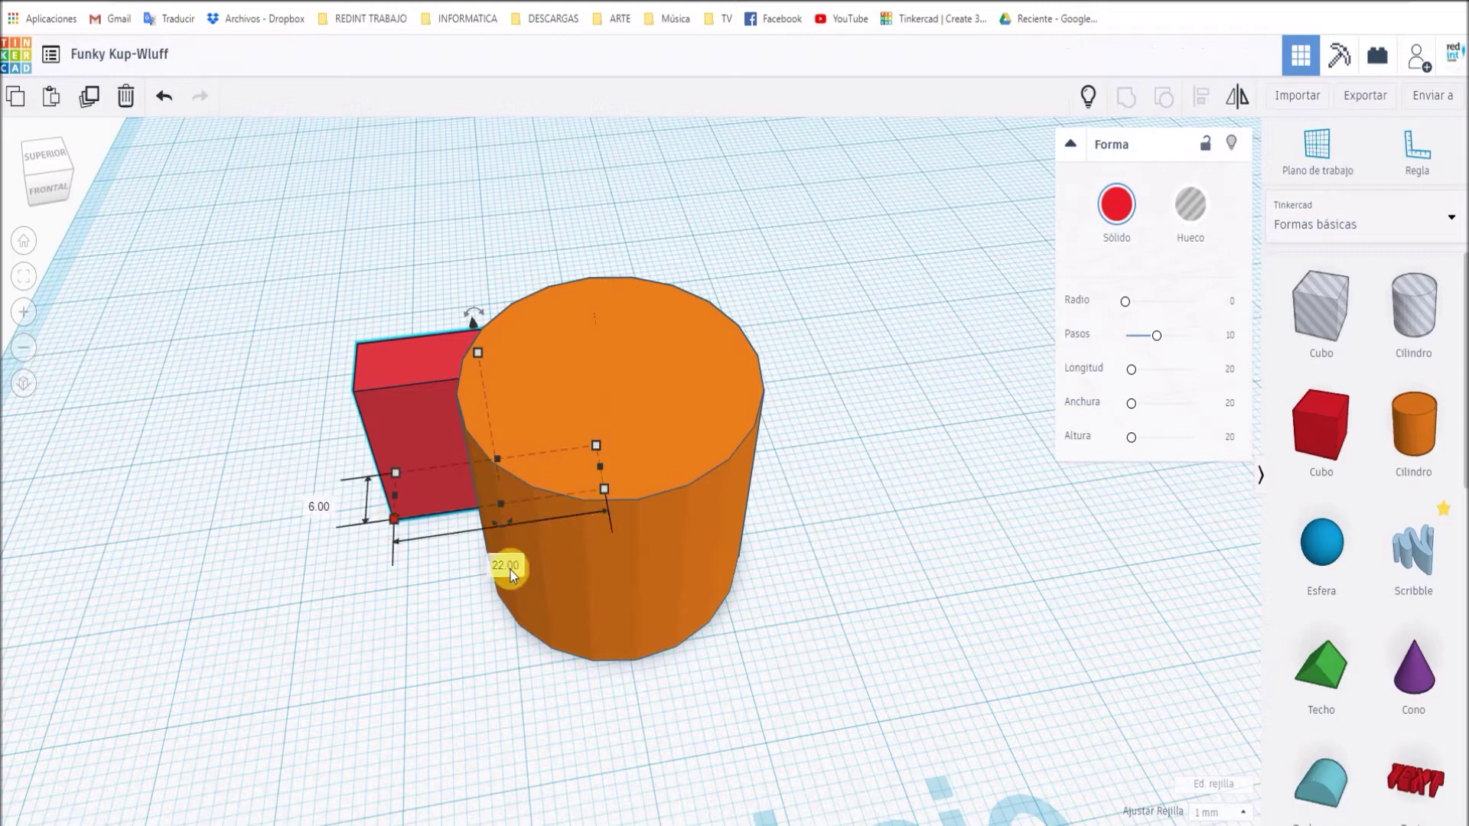
{"action": "left_click", "coordinate": [507, 567]}
{"action": "type", "text": "25"}
{"action": "key", "text": "Return"}
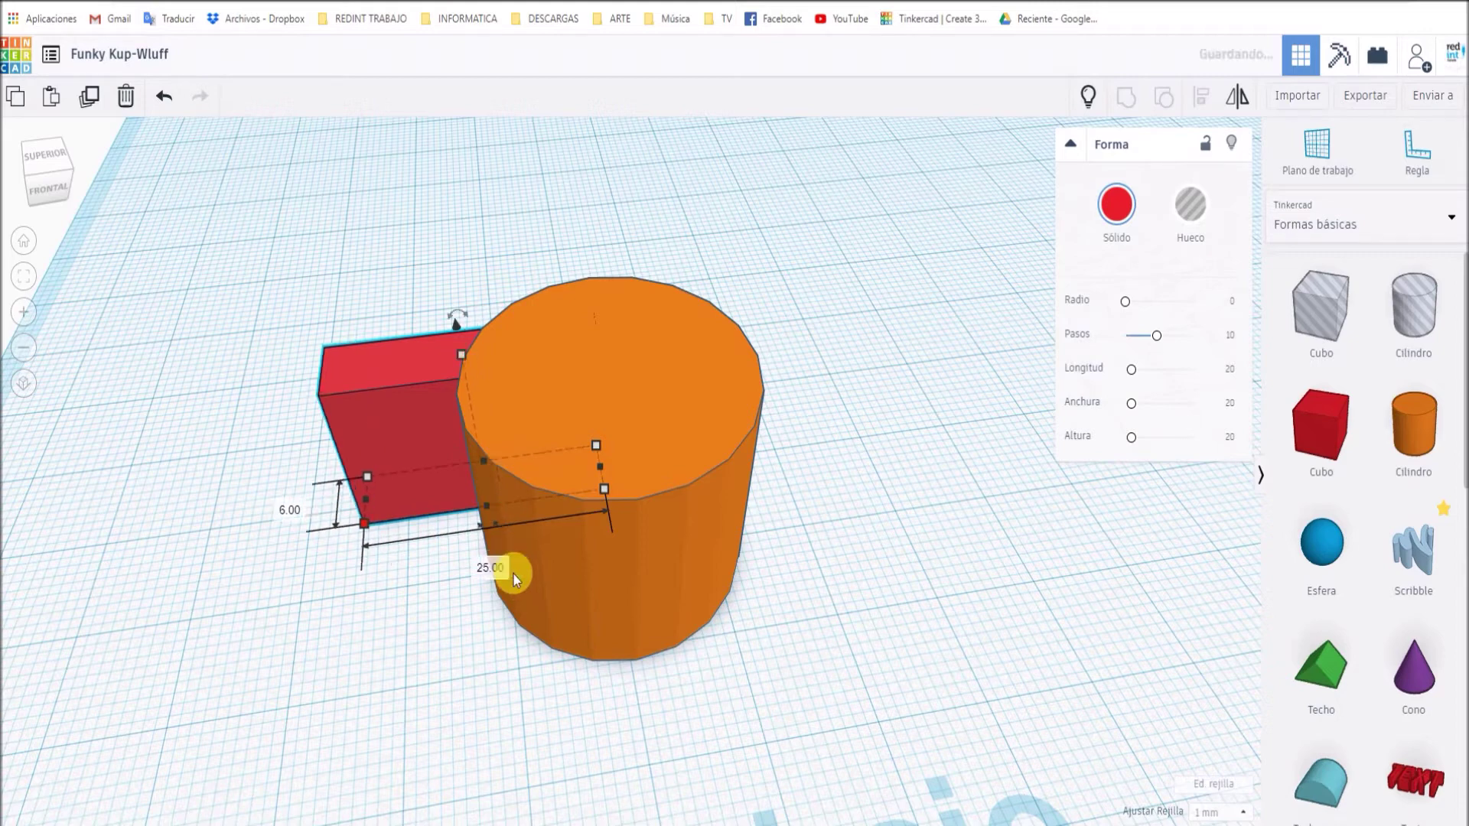
{"action": "left_click", "coordinate": [291, 509]}
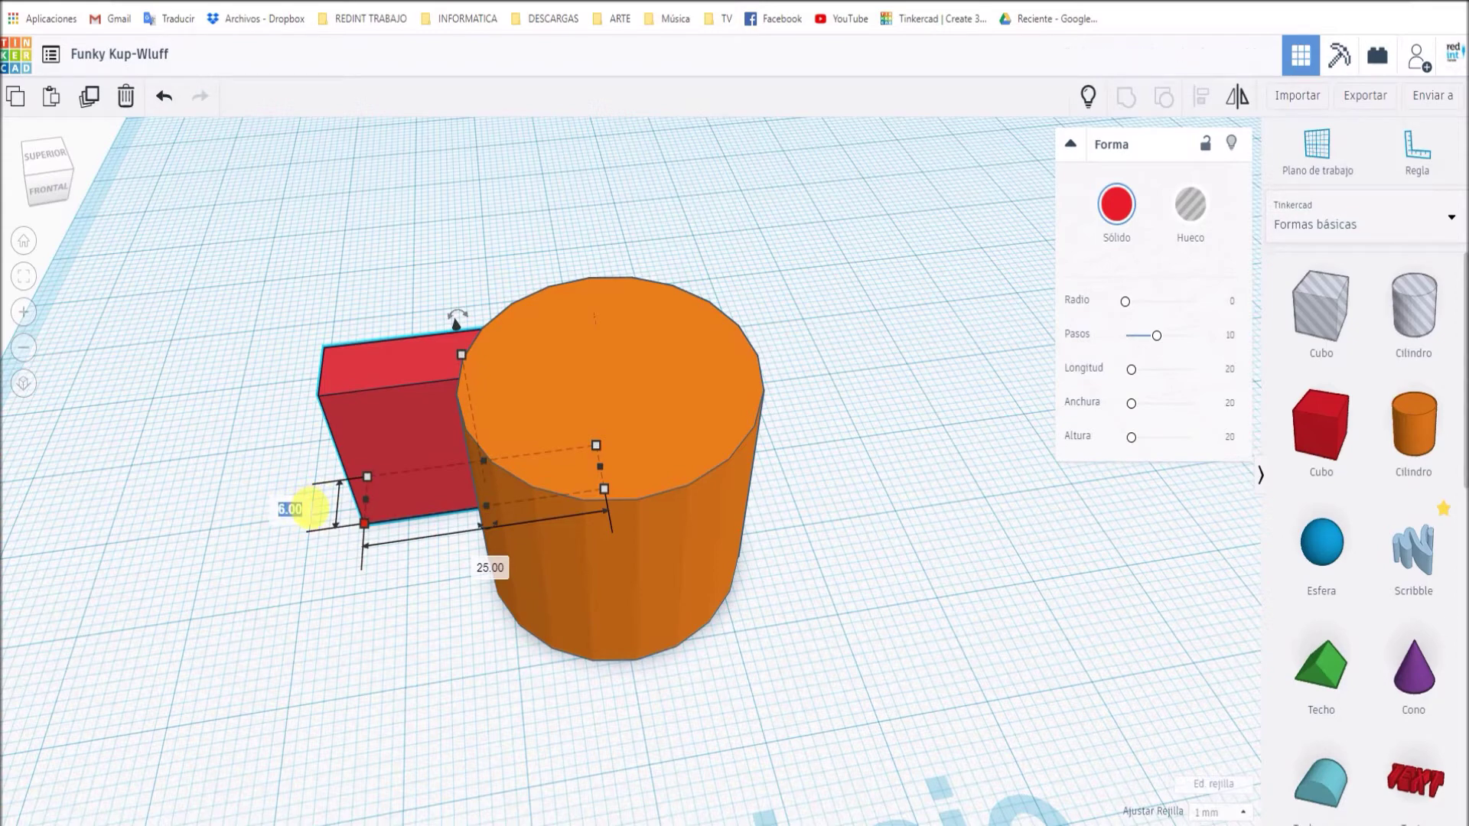
{"action": "type", "text": "4"}
{"action": "key", "text": "Return"}
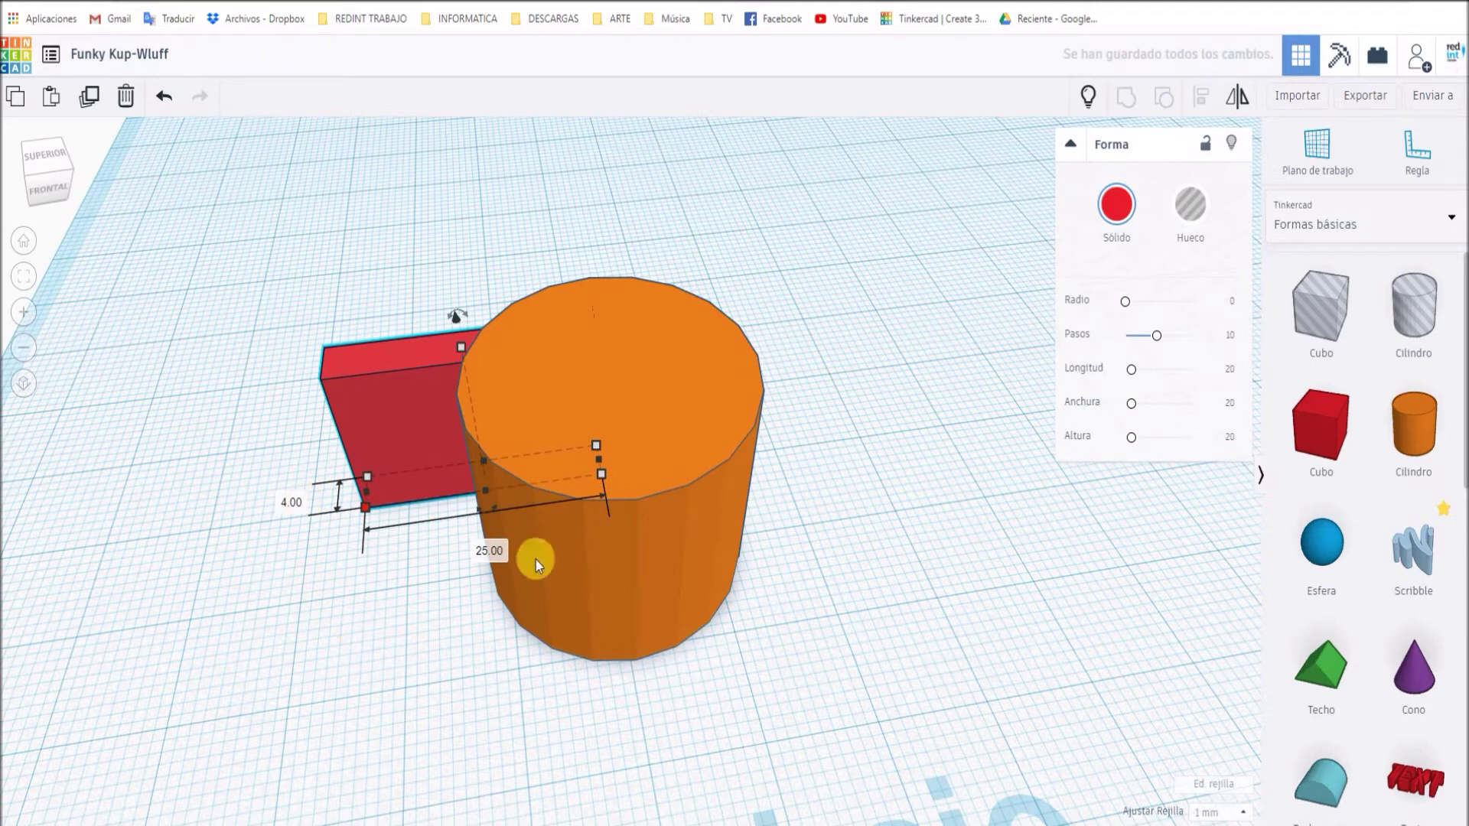
Set the orange cylinder's height to 16 mm
{"action": "left_click", "coordinate": [732, 460]}
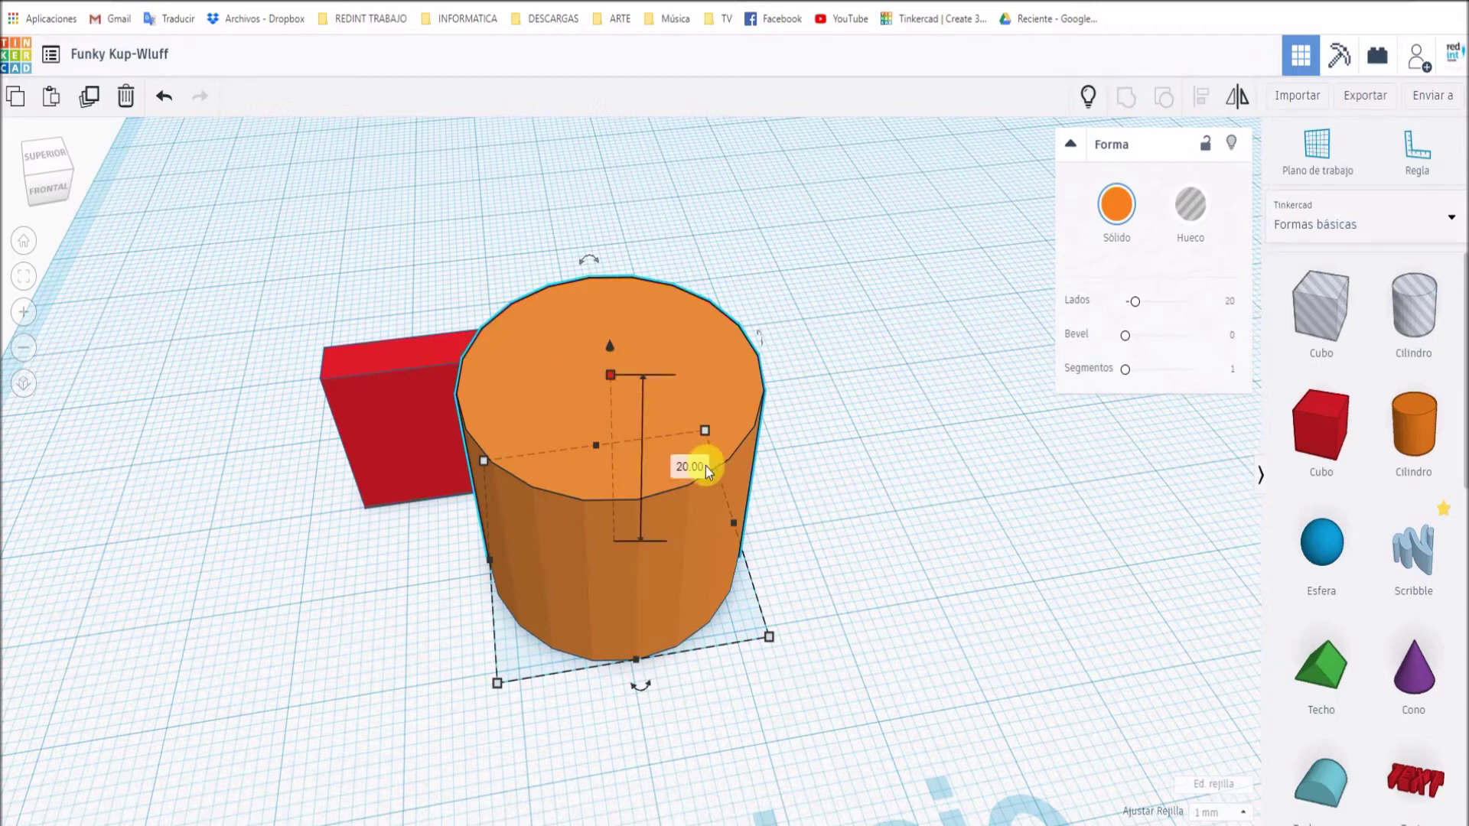
{"action": "left_click", "coordinate": [699, 466]}
{"action": "type", "text": "16"}
{"action": "key", "text": "Return"}
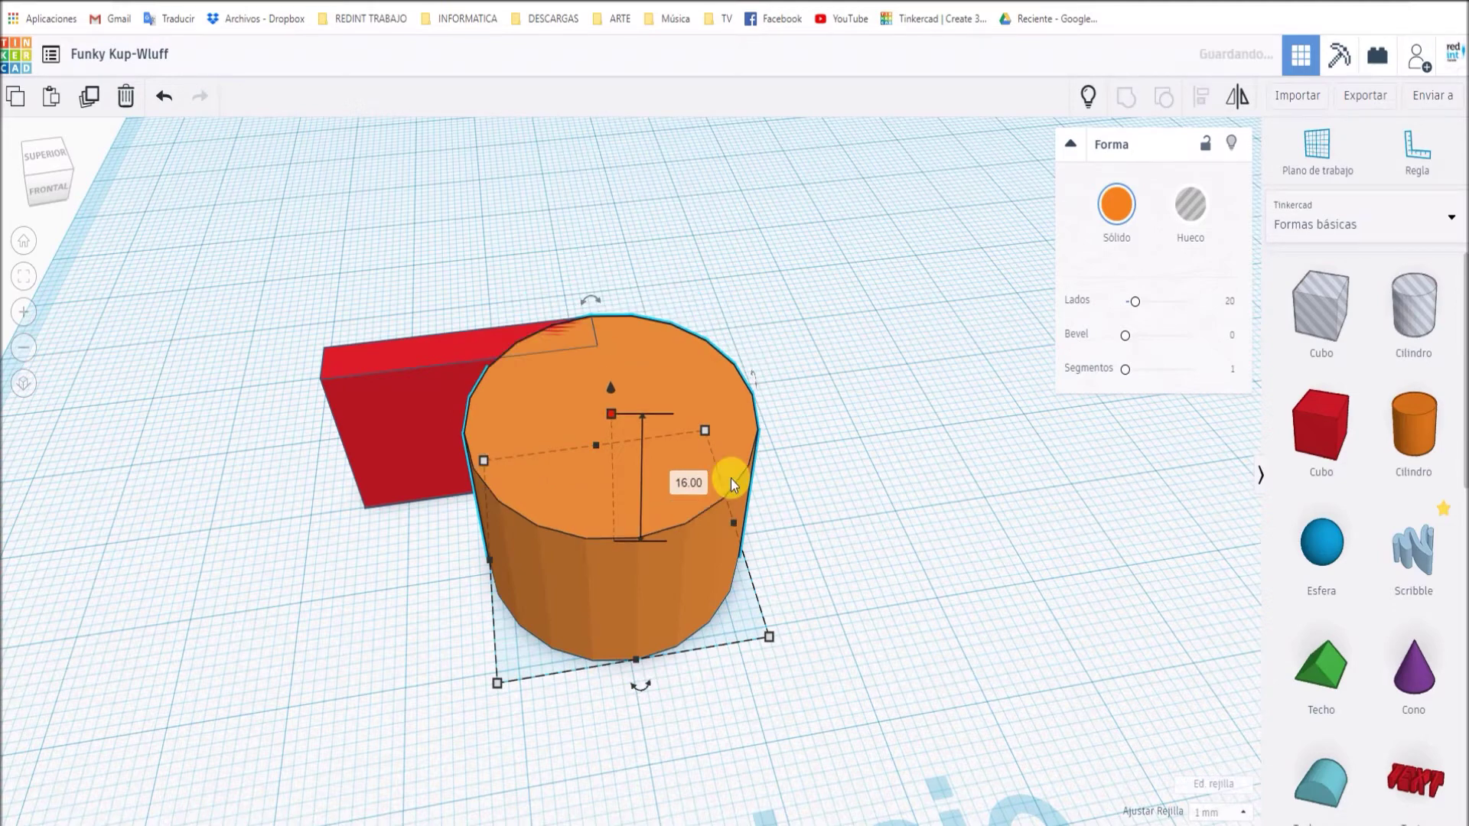
Set the orange cylinder's base to 23 by 23 mm
{"action": "left_click", "coordinate": [497, 684]}
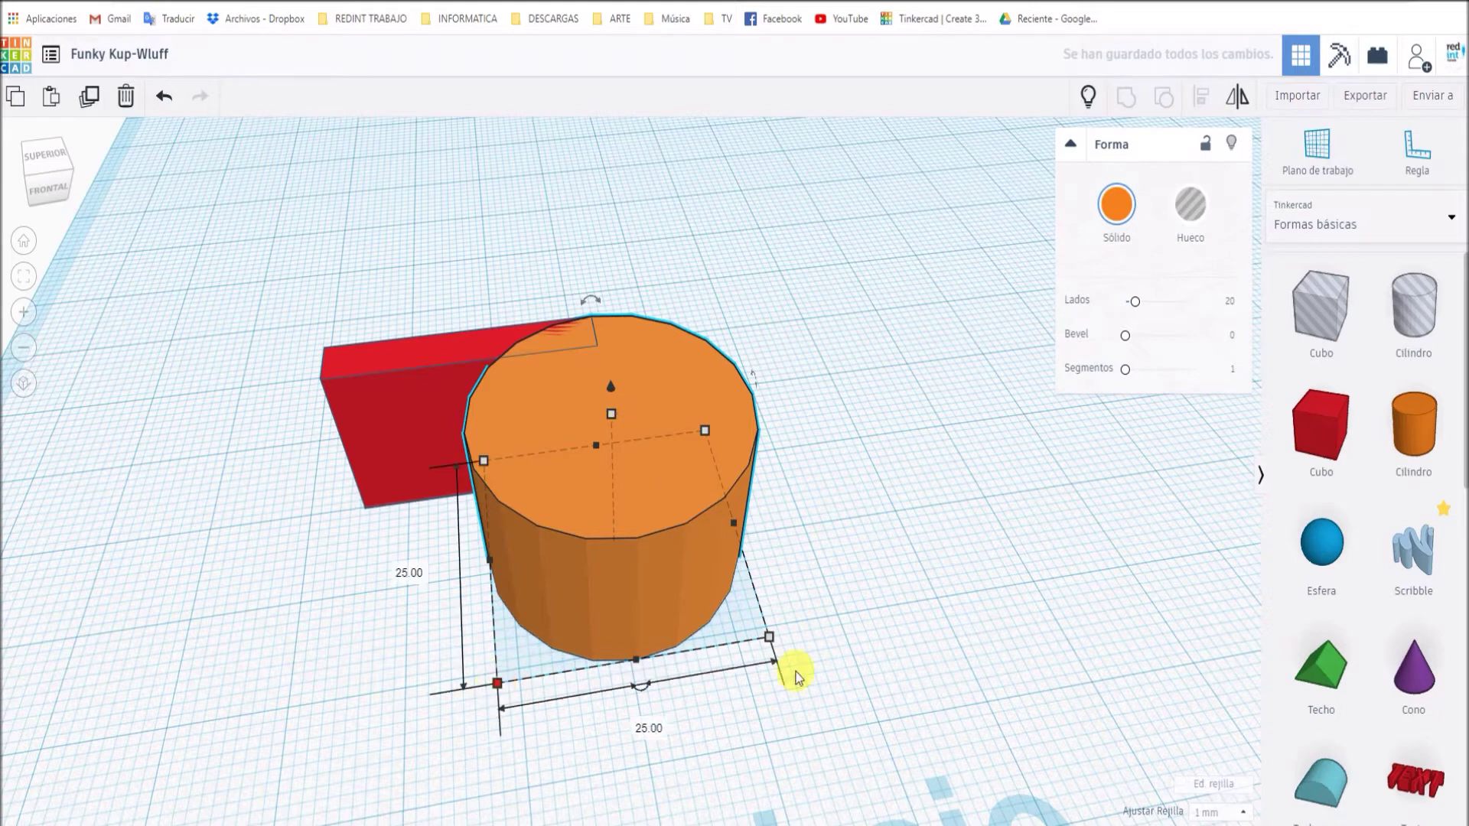
{"action": "left_click", "coordinate": [654, 729]}
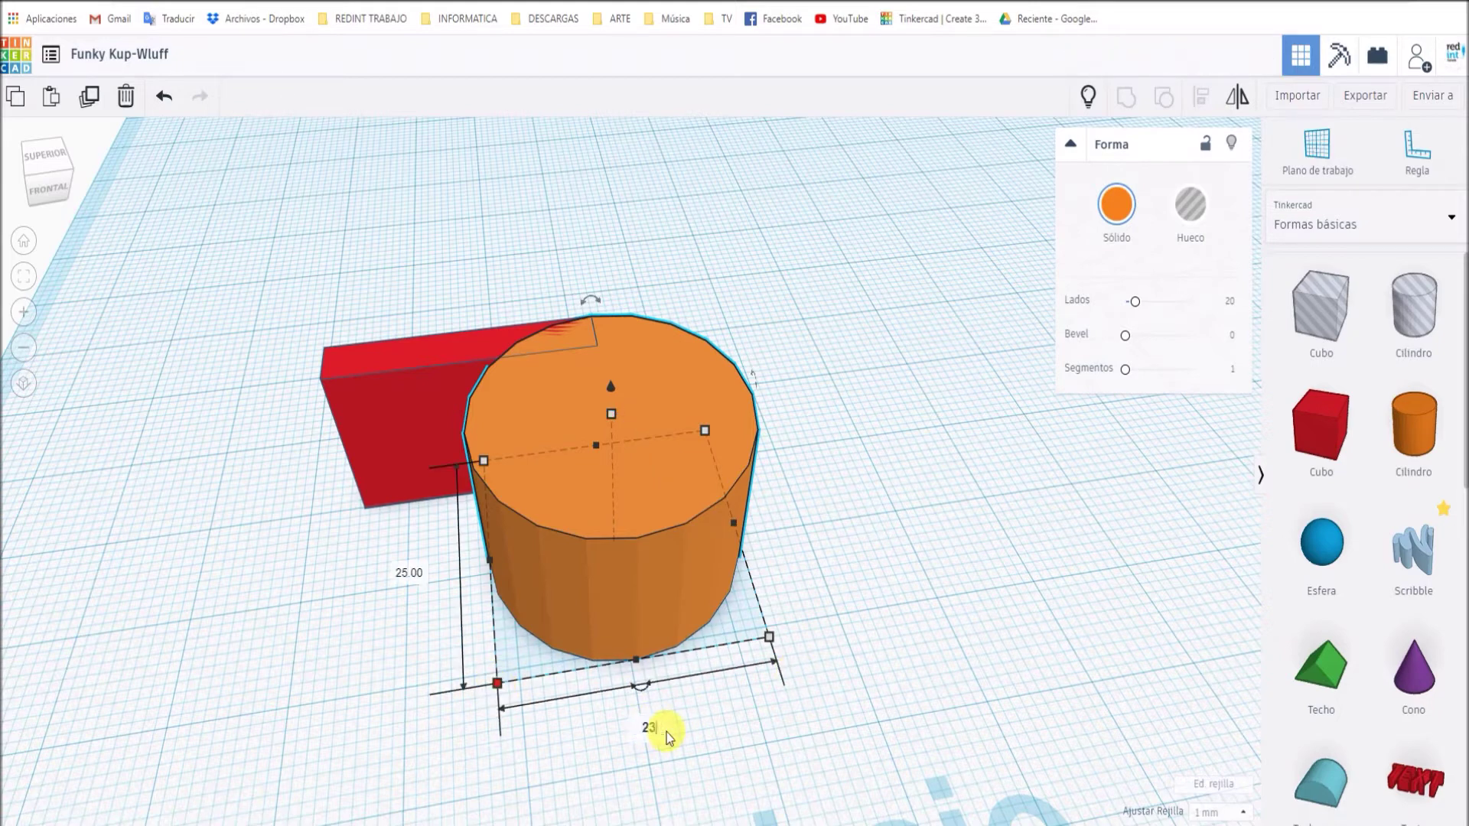
{"action": "type", "text": "23"}
{"action": "left_click", "coordinate": [430, 571]}
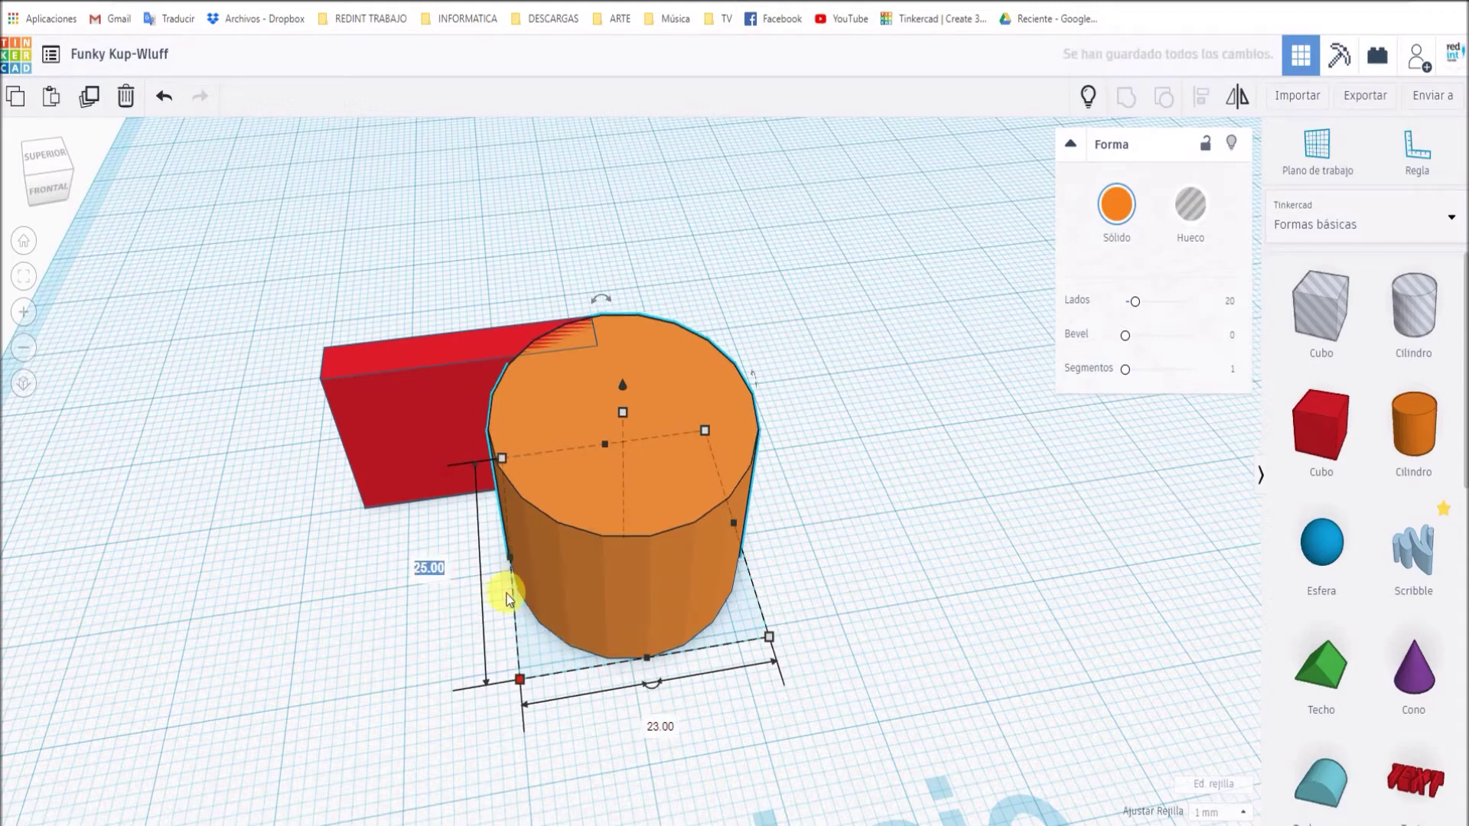
{"action": "type", "text": "23"}
{"action": "key", "text": "Return"}
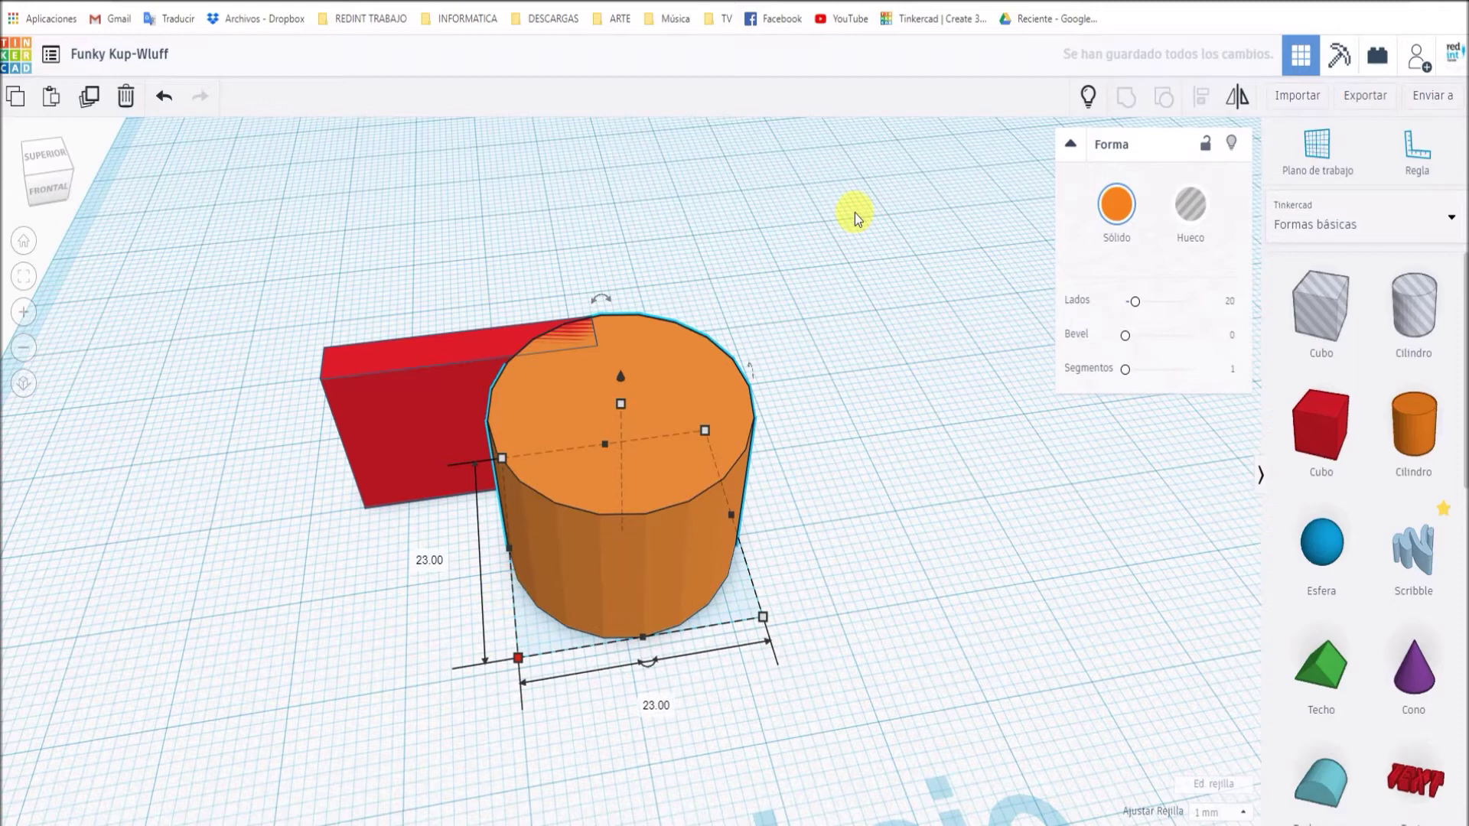
Nudge the red box 1 mm right in top view, further over the cylinder
{"action": "right_click_drag", "start_coordinate": [837, 449], "coordinate": [815, 479]}
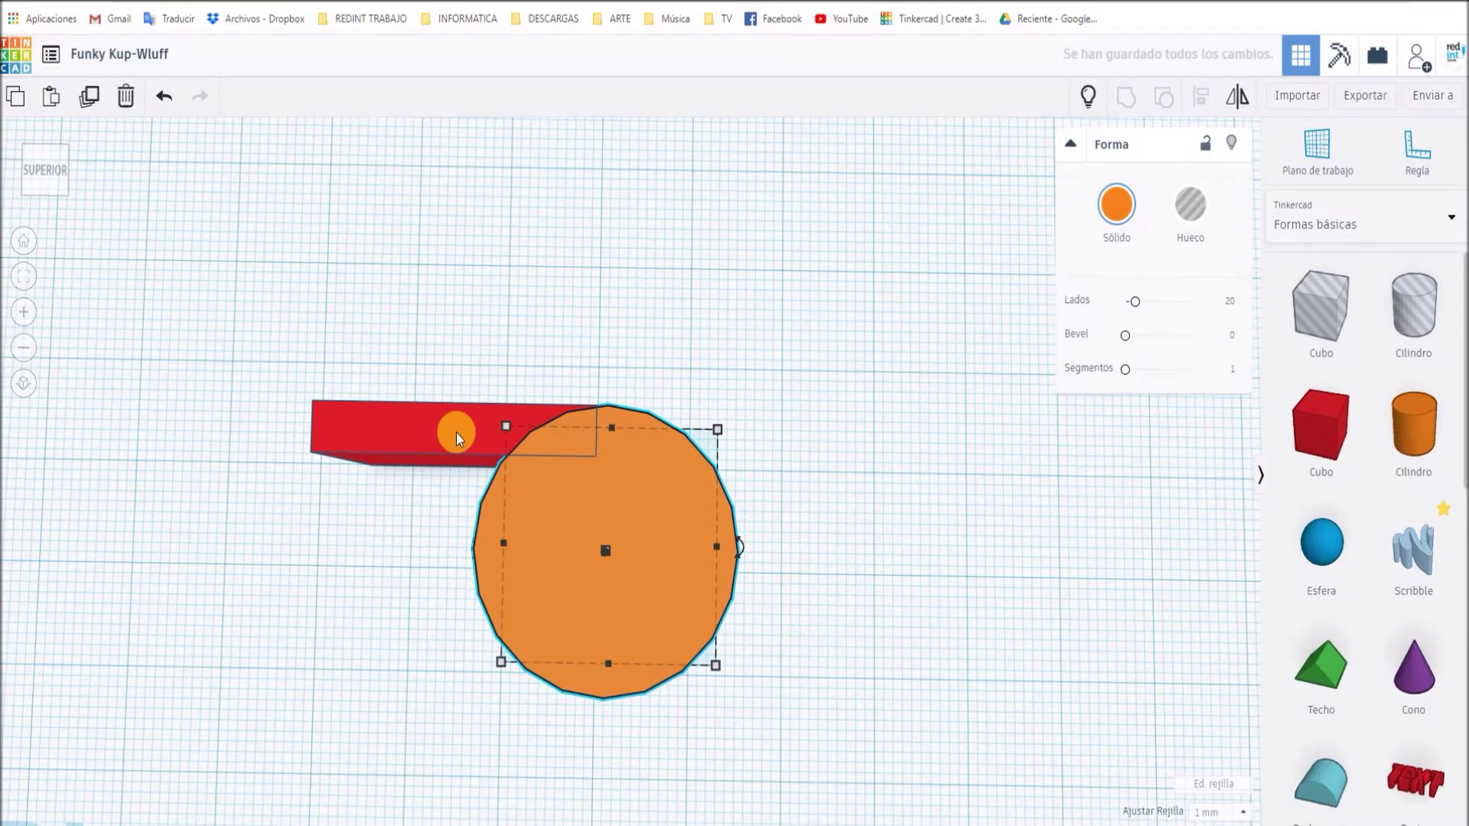
{"action": "left_click", "coordinate": [459, 430]}
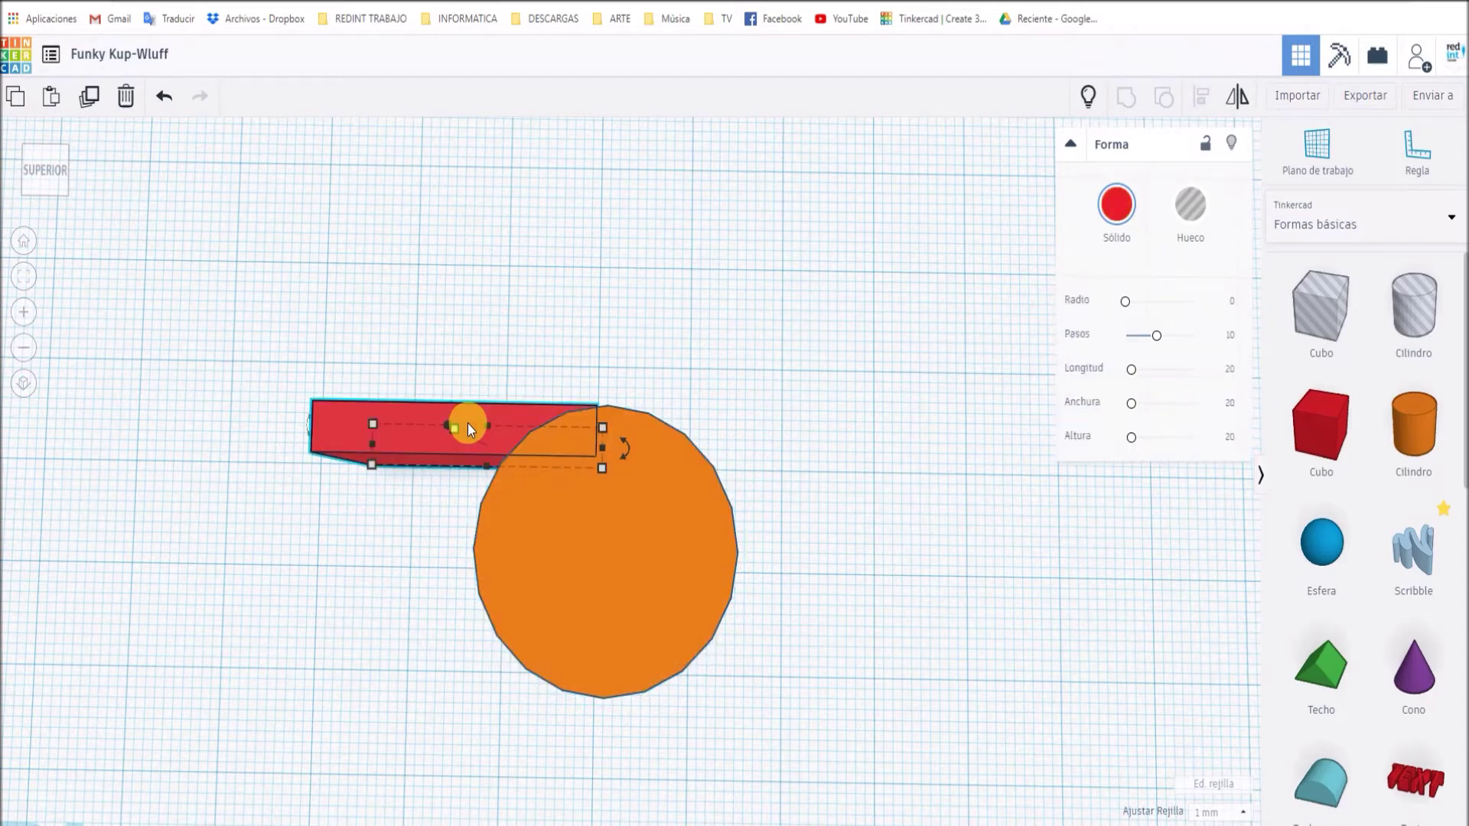
{"action": "key", "text": "Right"}
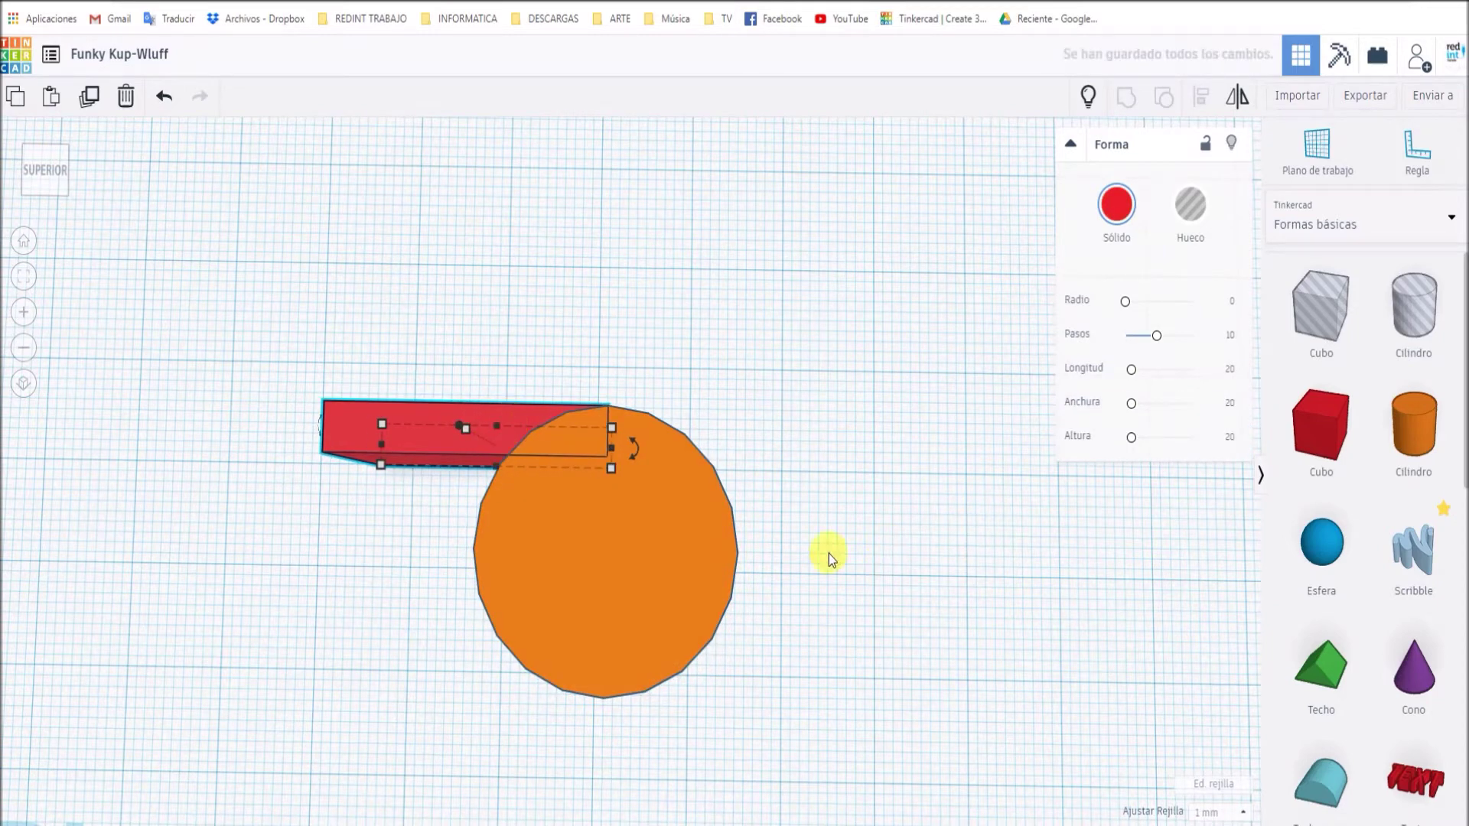
Group the resized box and cylinder into one solid and select the result
{"action": "left_click", "coordinate": [519, 348]}
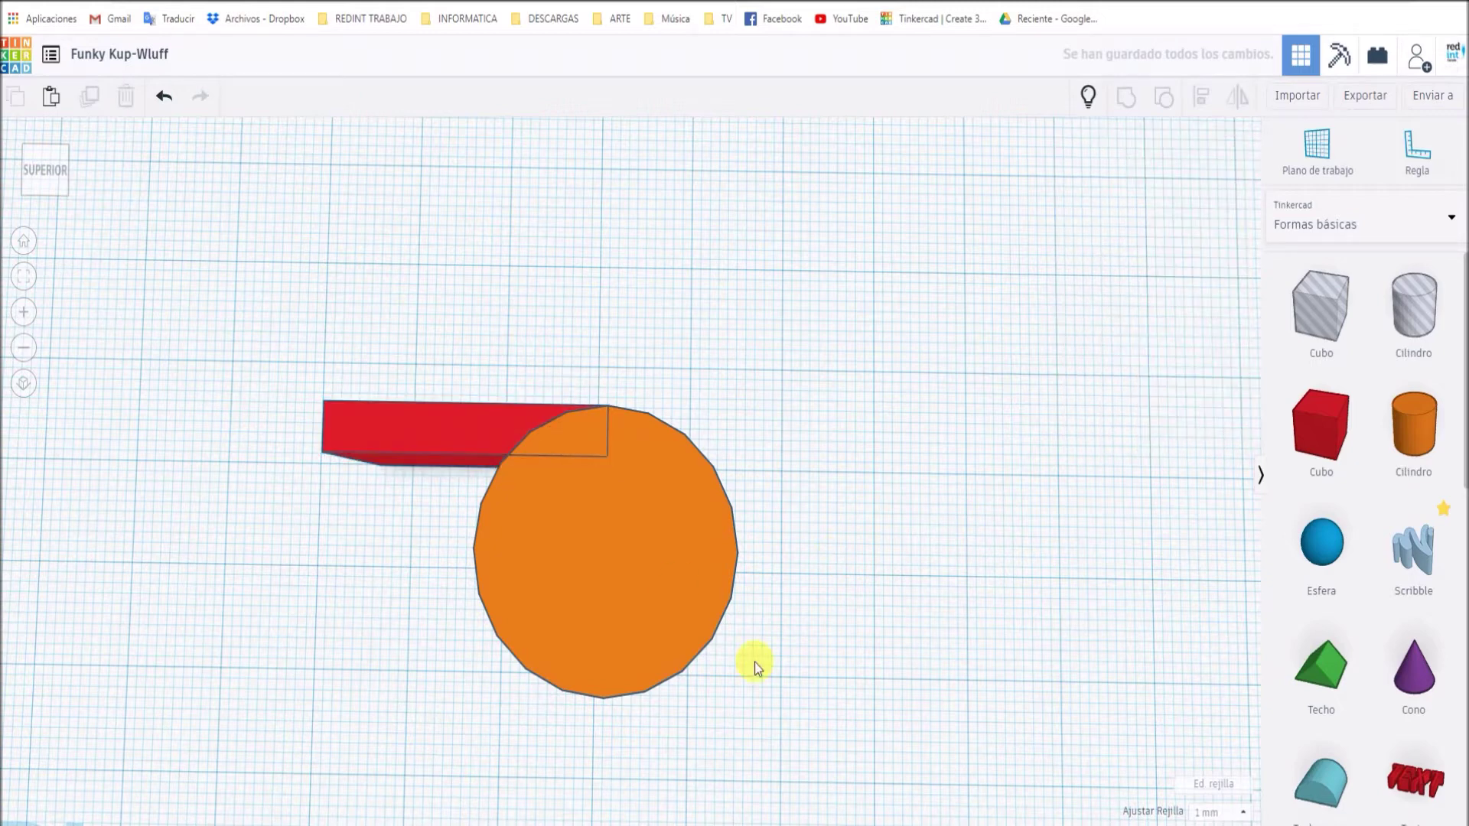
{"action": "left_click_drag", "start_coordinate": [518, 347], "coordinate": [754, 662]}
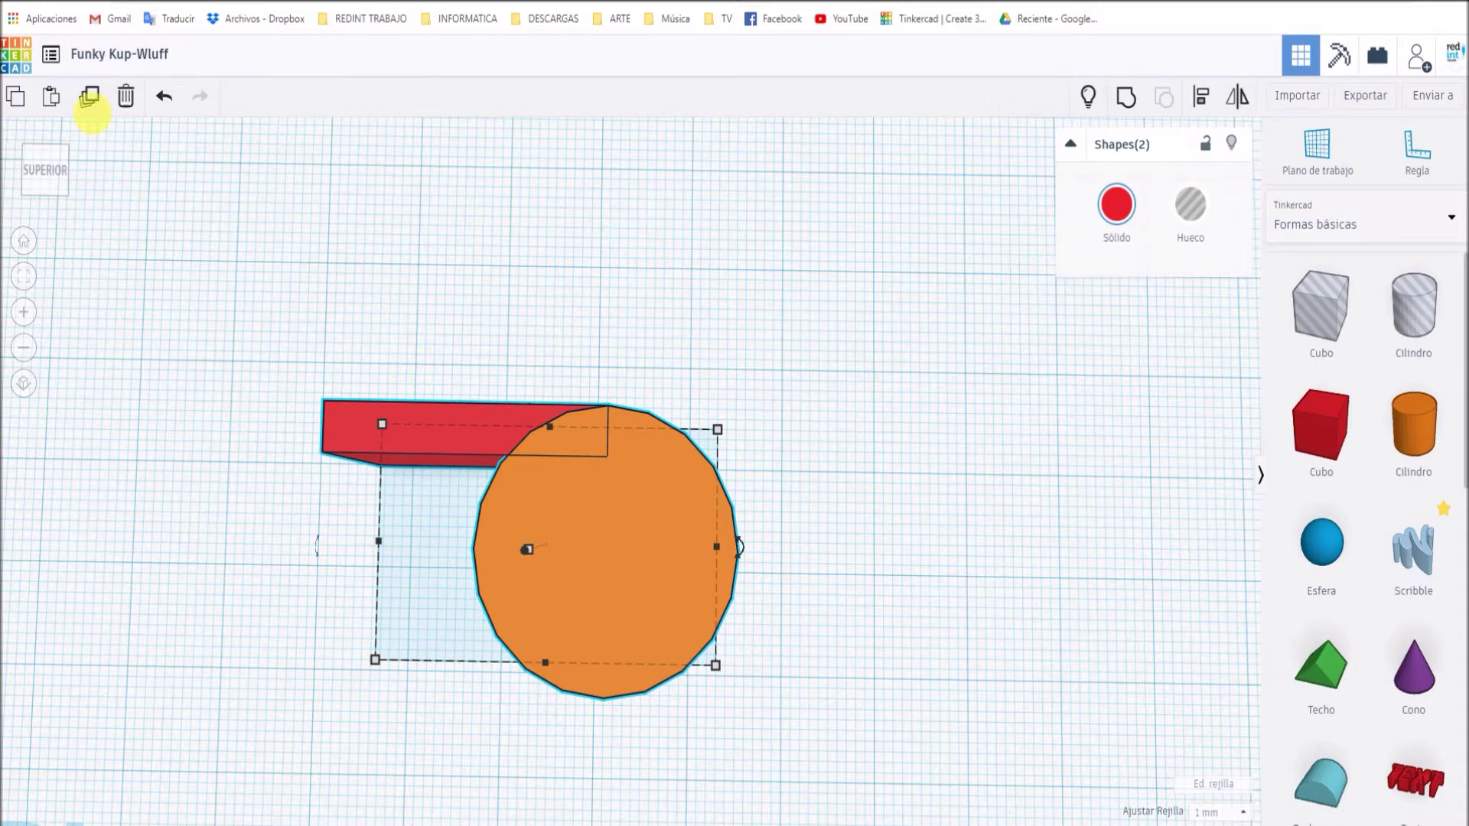
{"action": "left_click", "coordinate": [1127, 97]}
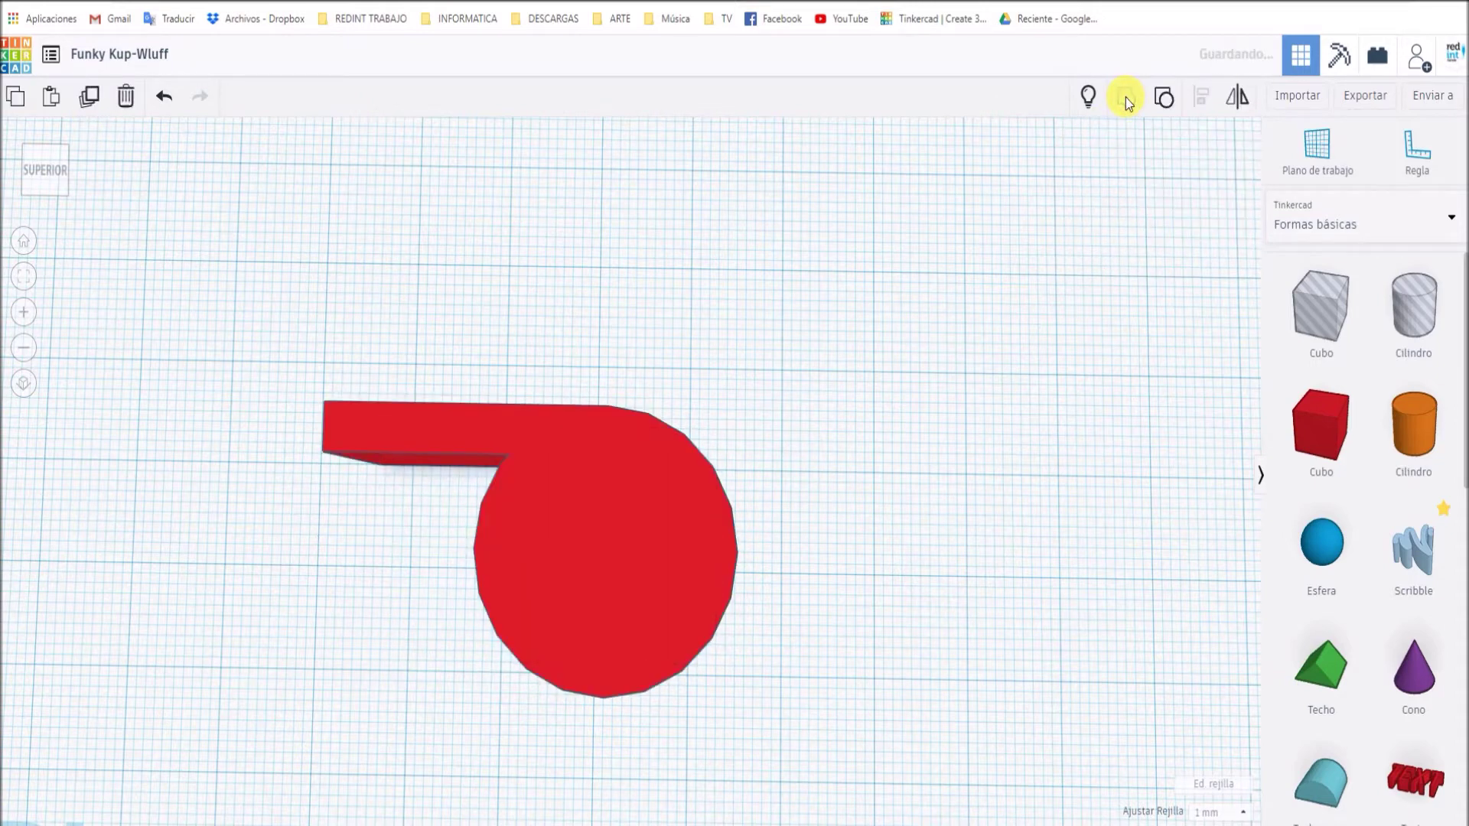
{"action": "left_click", "coordinate": [627, 601]}
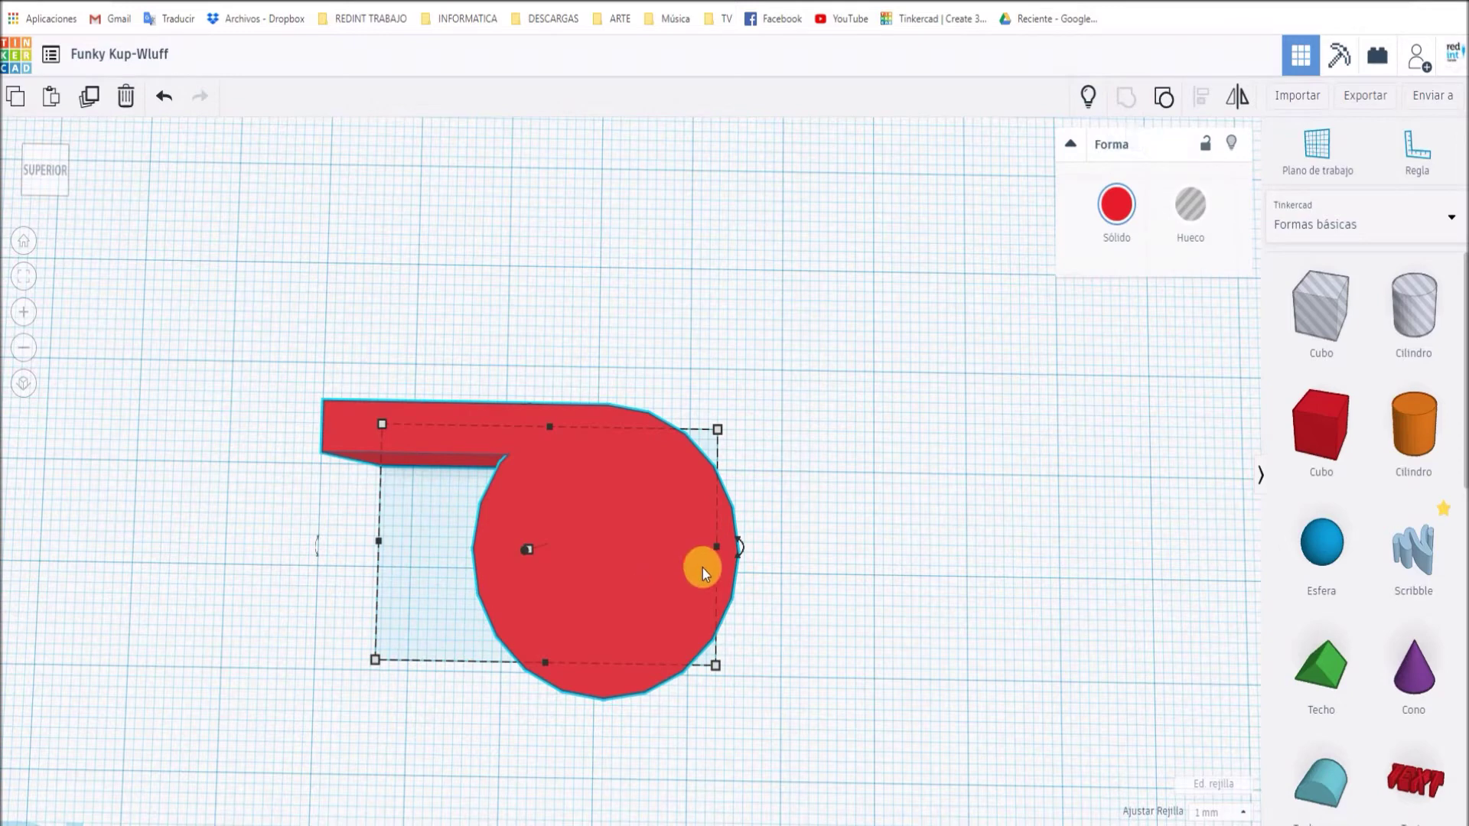
Show the hidden whistle body again and recolour the smaller copy dark navy blue
{"action": "left_click", "coordinate": [1092, 101]}
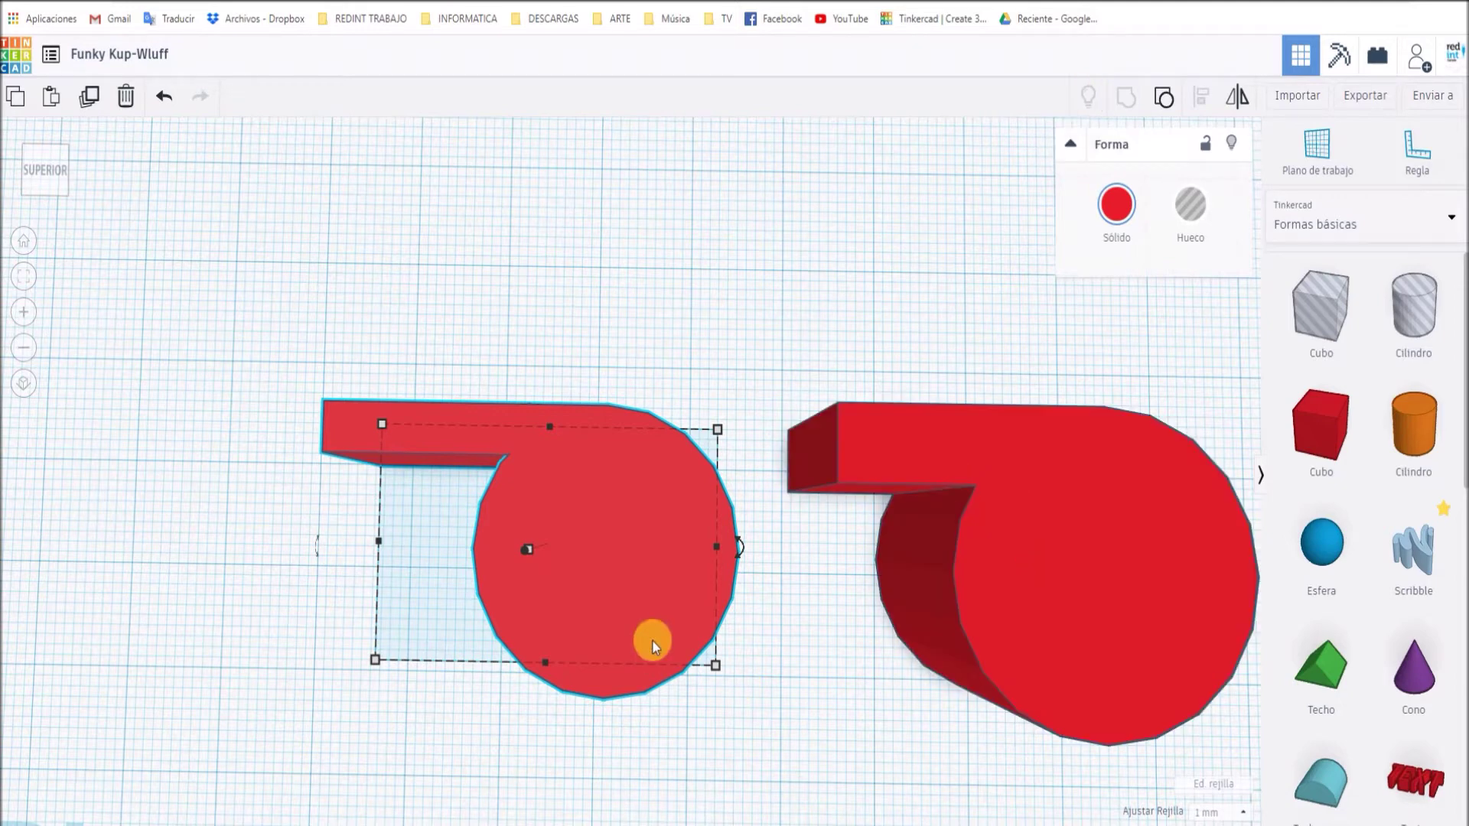
{"action": "left_click", "coordinate": [1117, 205]}
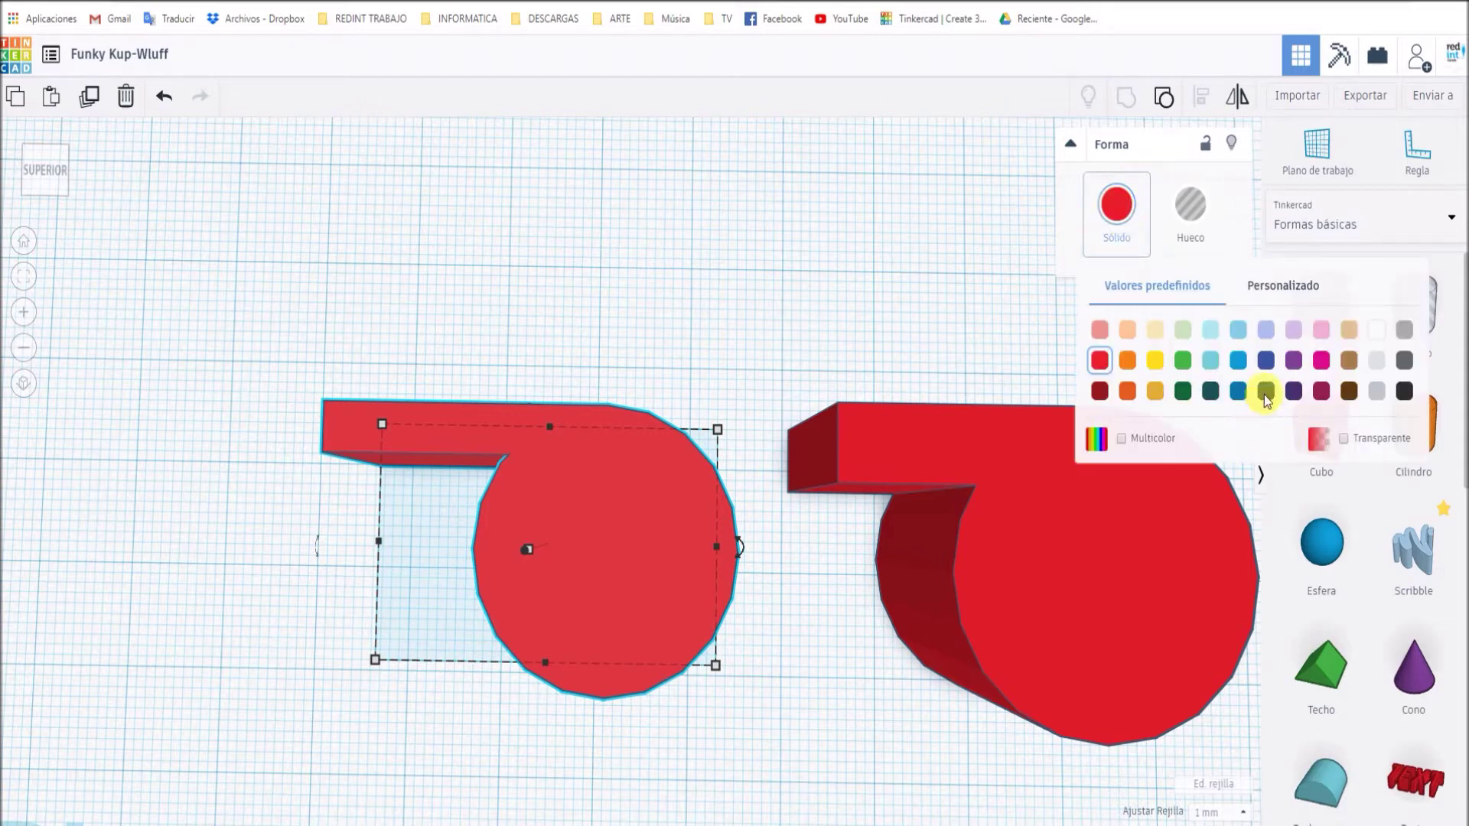
{"action": "left_click", "coordinate": [1266, 391]}
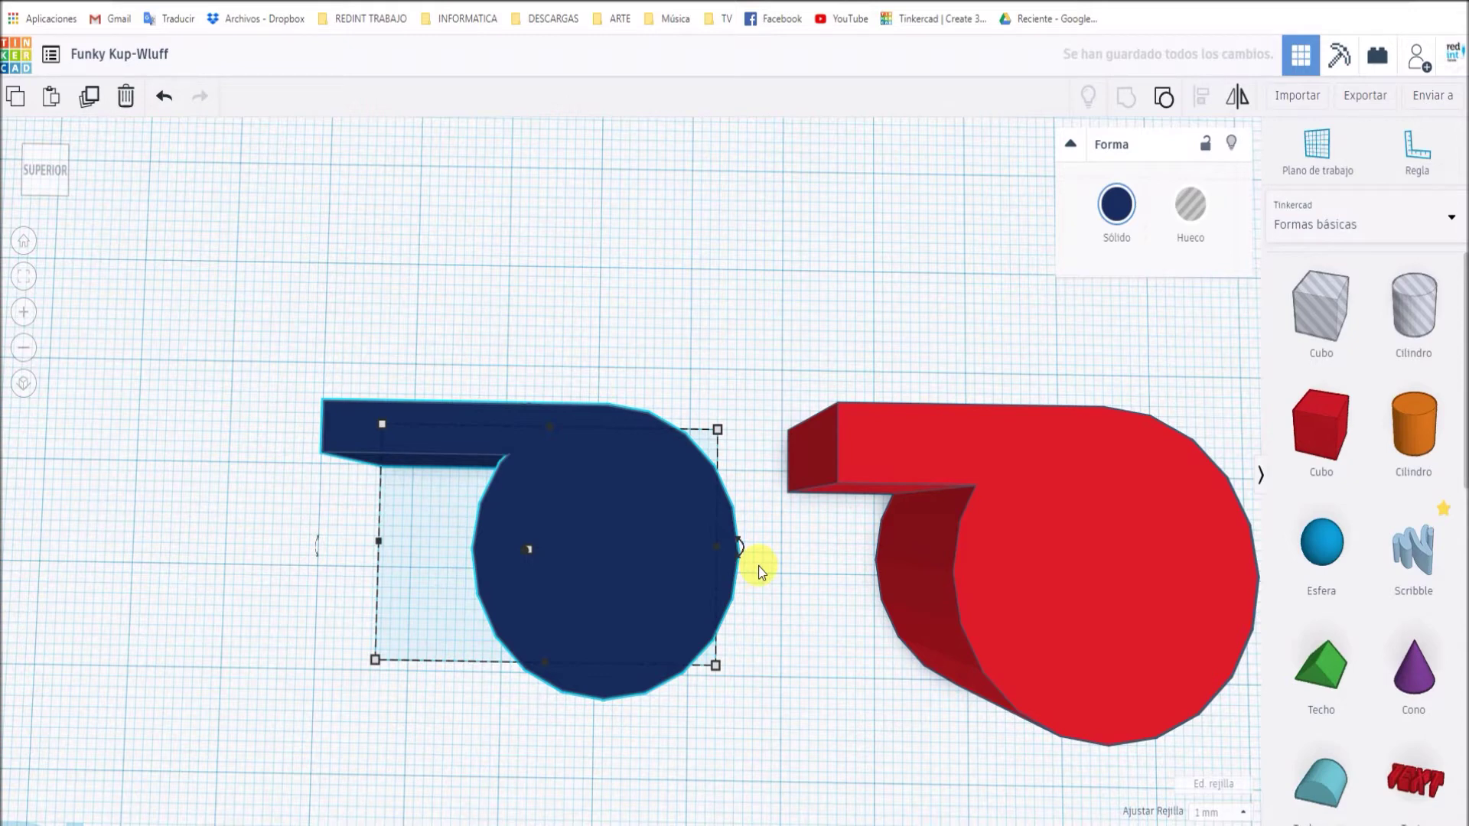
Move the blue copy lengthwise into the red whistle in 1 mm increments until only its mouthpiece tip sticks out
{"action": "key", "text": "Right"}
{"action": "key", "text": "Right"}
{"action": "key", "text": "Right"}
{"action": "key", "text": "Right"}
{"action": "key", "text": "Right"}
{"action": "key", "text": "Right"}
{"action": "key", "text": "Right"}
{"action": "key", "text": "Right"}
{"action": "key", "text": "Right"}
{"action": "key", "text": "Right"}
{"action": "key", "text": "Right"}
{"action": "key", "text": "Right"}
{"action": "key", "text": "Right"}
{"action": "key", "text": "Right"}
{"action": "key", "text": "Right"}
{"action": "key", "text": "Right"}
{"action": "key", "text": "Right"}
{"action": "key", "text": "Right"}
{"action": "key", "text": "Right"}
{"action": "key", "text": "Right"}
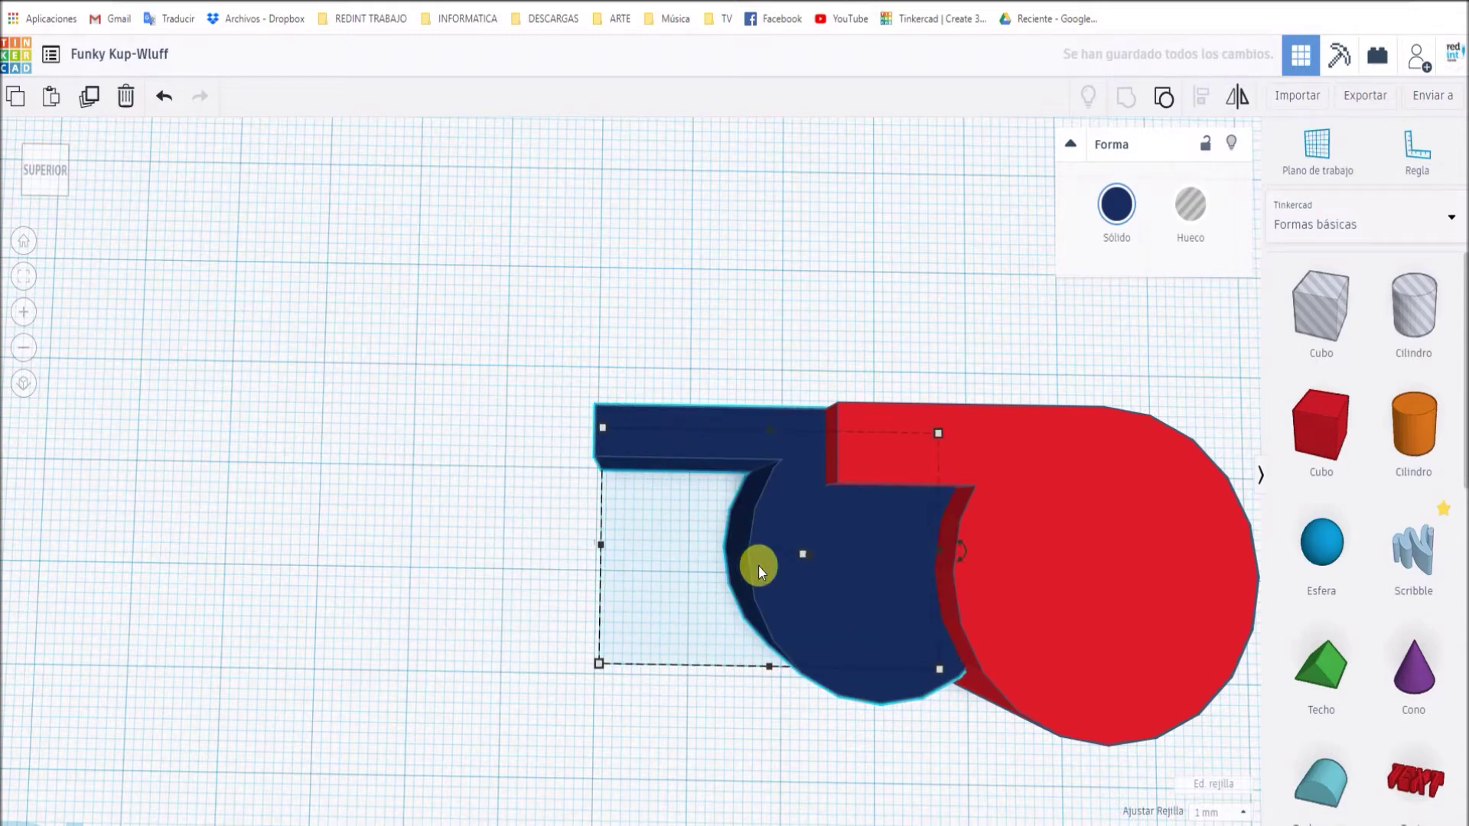
{"action": "key", "text": "Right"}
{"action": "key", "text": "Right"}
{"action": "key", "text": "Right"}
{"action": "key", "text": "Right"}
{"action": "key", "text": "Right"}
{"action": "key", "text": "Right"}
{"action": "key", "text": "Right"}
{"action": "key", "text": "Right"}
{"action": "key", "text": "Right"}
{"action": "key", "text": "Right"}
{"action": "key", "text": "Right"}
{"action": "key", "text": "Right"}
{"action": "key", "text": "Right"}
{"action": "key", "text": "Right"}
{"action": "key", "text": "Right"}
{"action": "key", "text": "Right"}
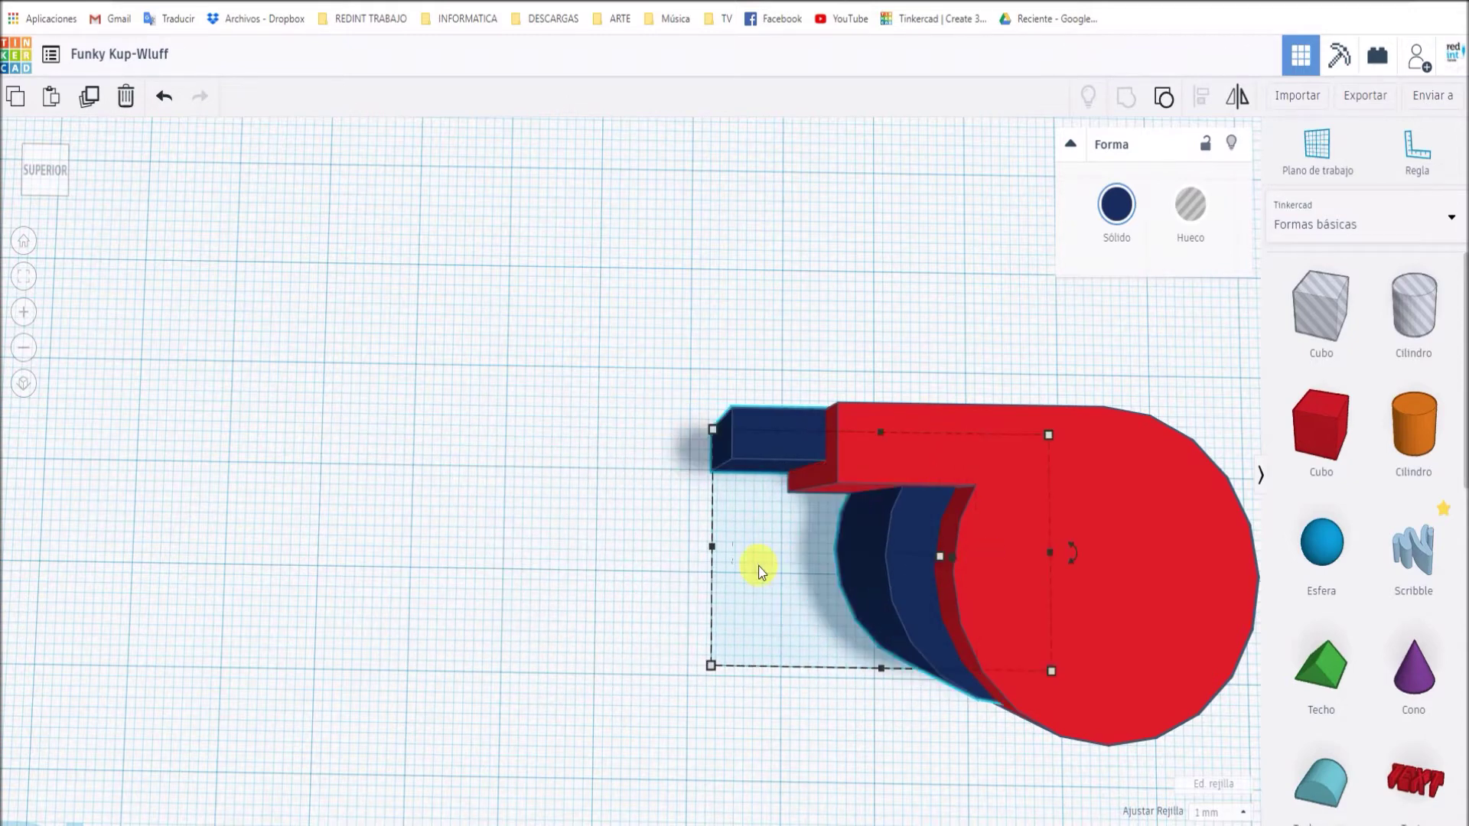
{"action": "key", "text": "Right"}
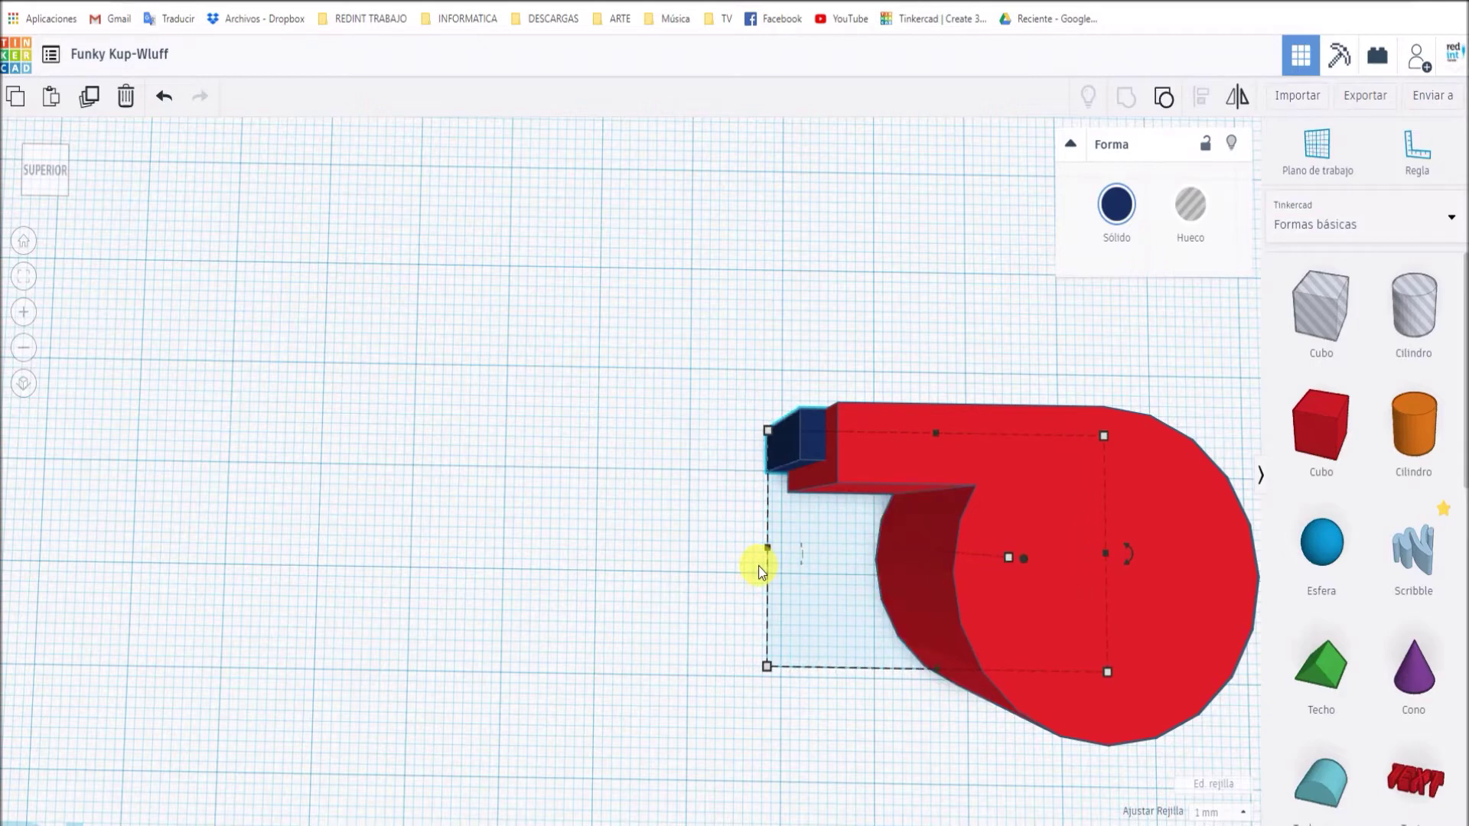
In left view, shift the blue copy about 1 mm toward the cylinder side, within the red mouthpiece's width
{"action": "right_click_drag", "start_coordinate": [475, 646], "coordinate": [793, 457]}
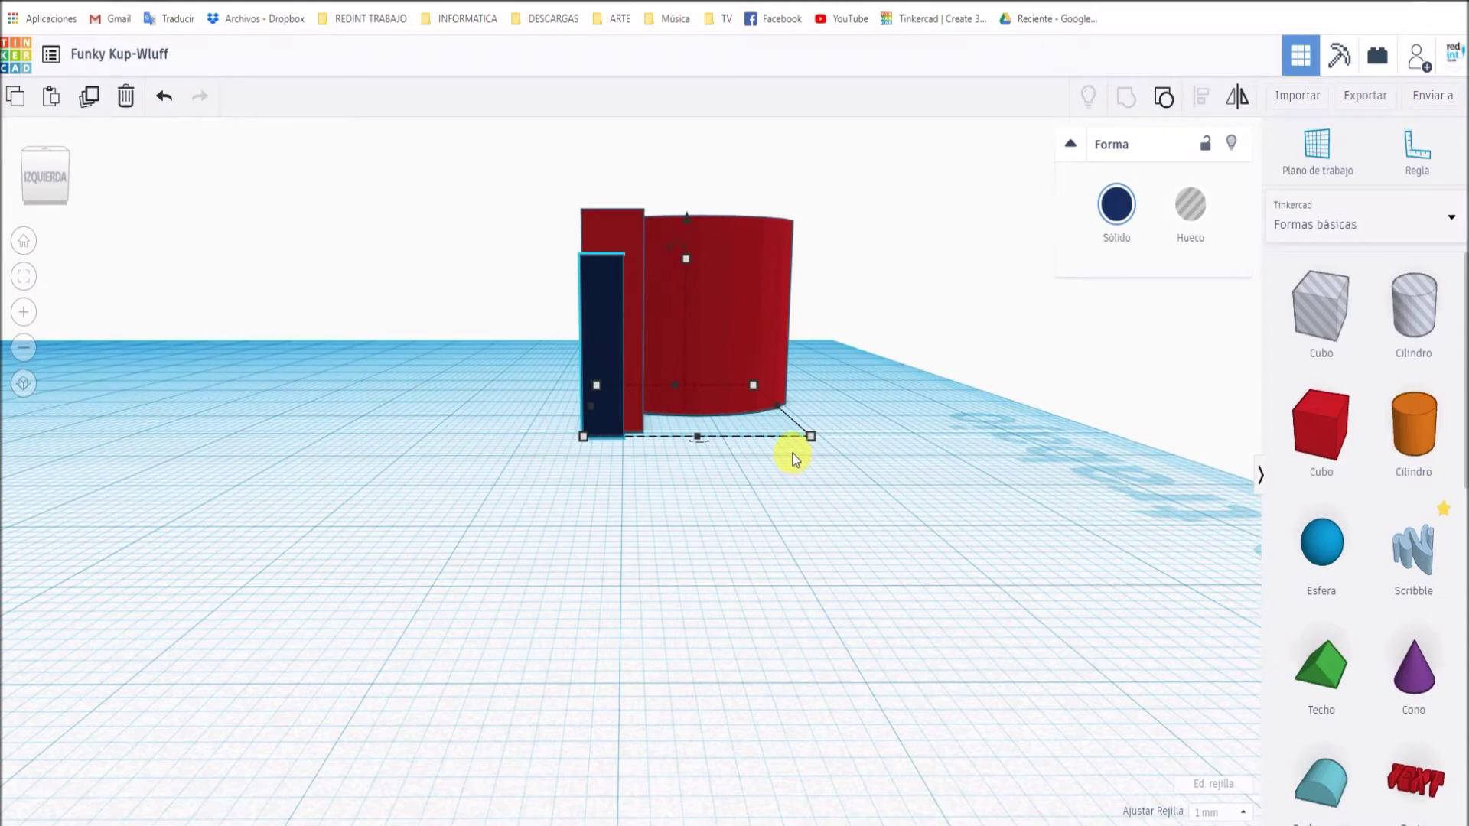
{"action": "scroll", "coordinate": [792, 455], "scroll_direction": "up", "scroll_amount": 3}
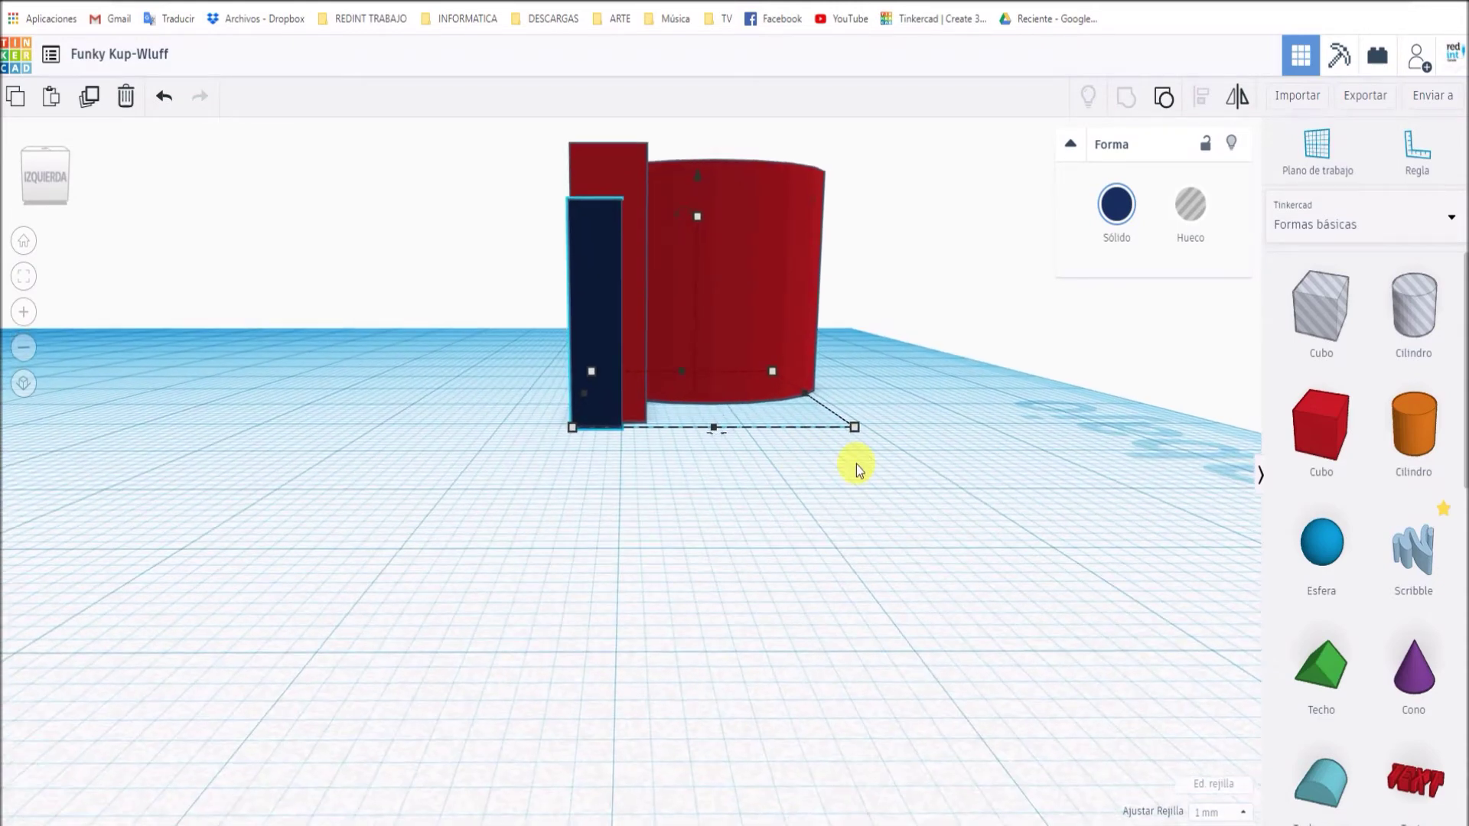
{"action": "scroll", "coordinate": [856, 467], "scroll_direction": "up", "scroll_amount": 2}
{"action": "scroll", "coordinate": [851, 512], "scroll_direction": "down", "scroll_amount": 5}
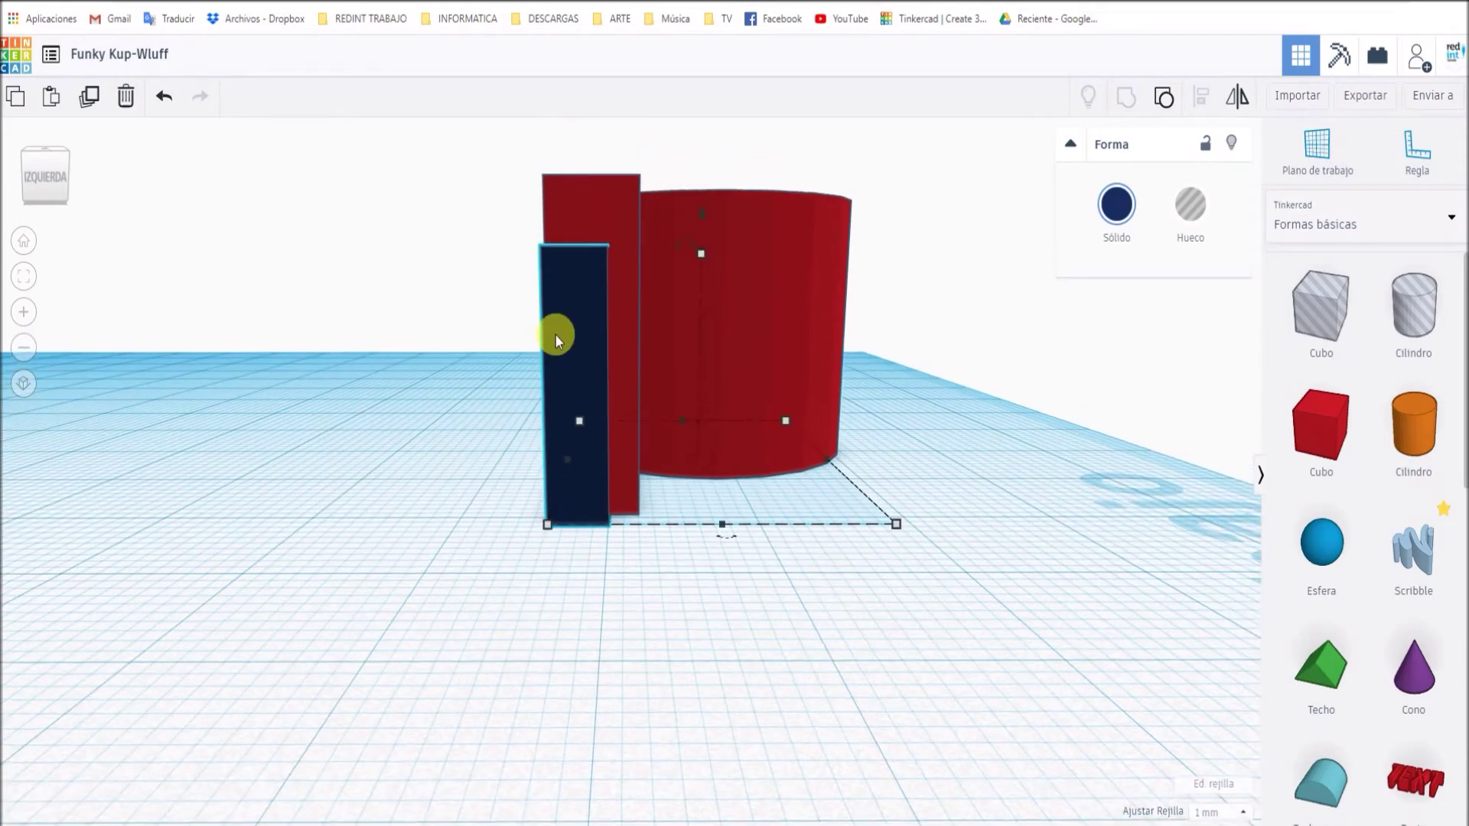
{"action": "left_click_drag", "start_coordinate": [590, 338], "coordinate": [608, 328]}
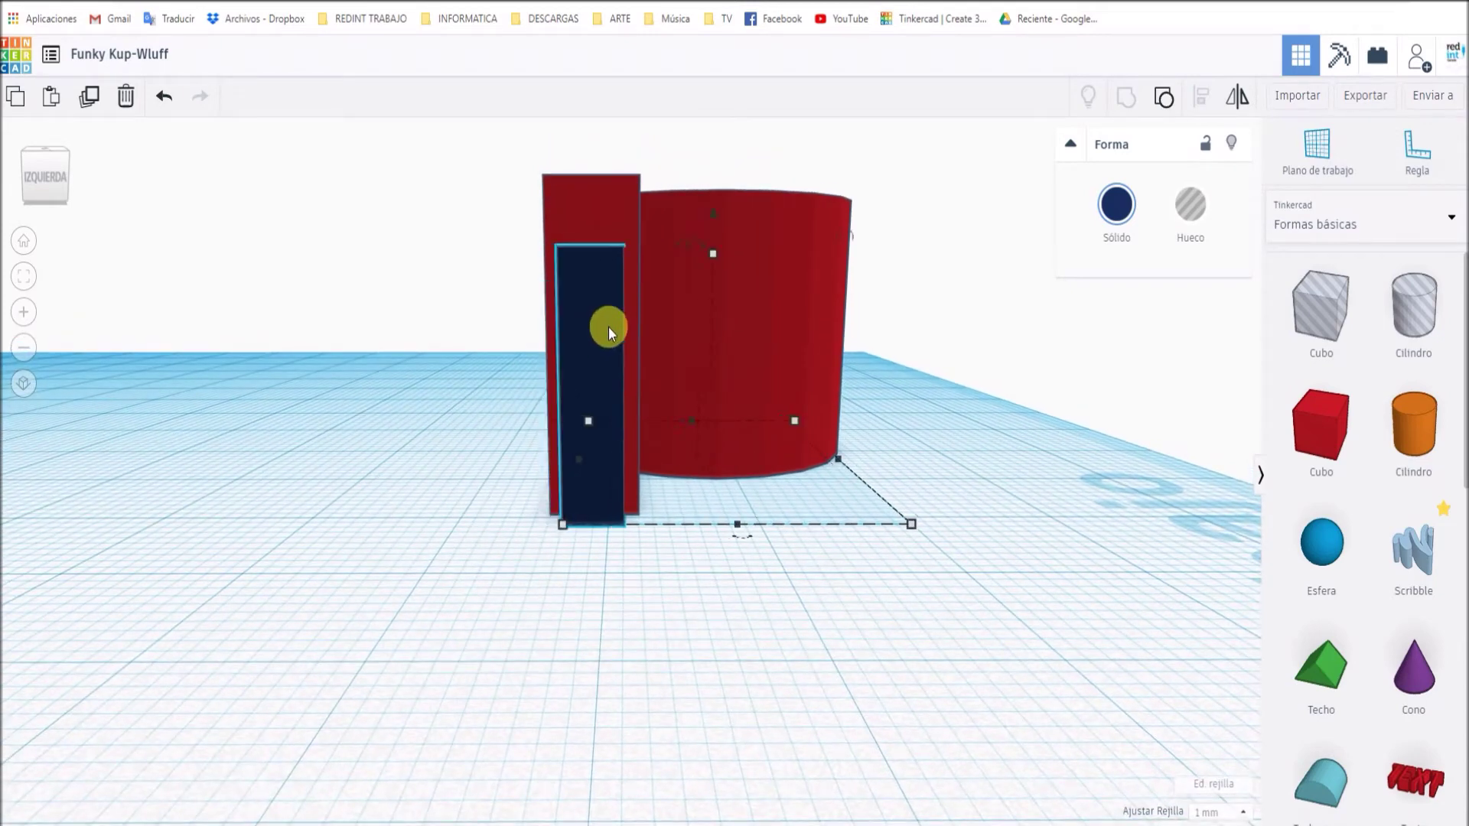
Try the blue copy 1 mm further toward the cylinder side, and move it back in two 0.5 mm snap-grid increments
{"action": "key", "text": "Right"}
{"action": "key", "text": "Right"}
{"action": "key", "text": "Right"}
{"action": "key", "text": "Right"}
{"action": "key", "text": "Right"}
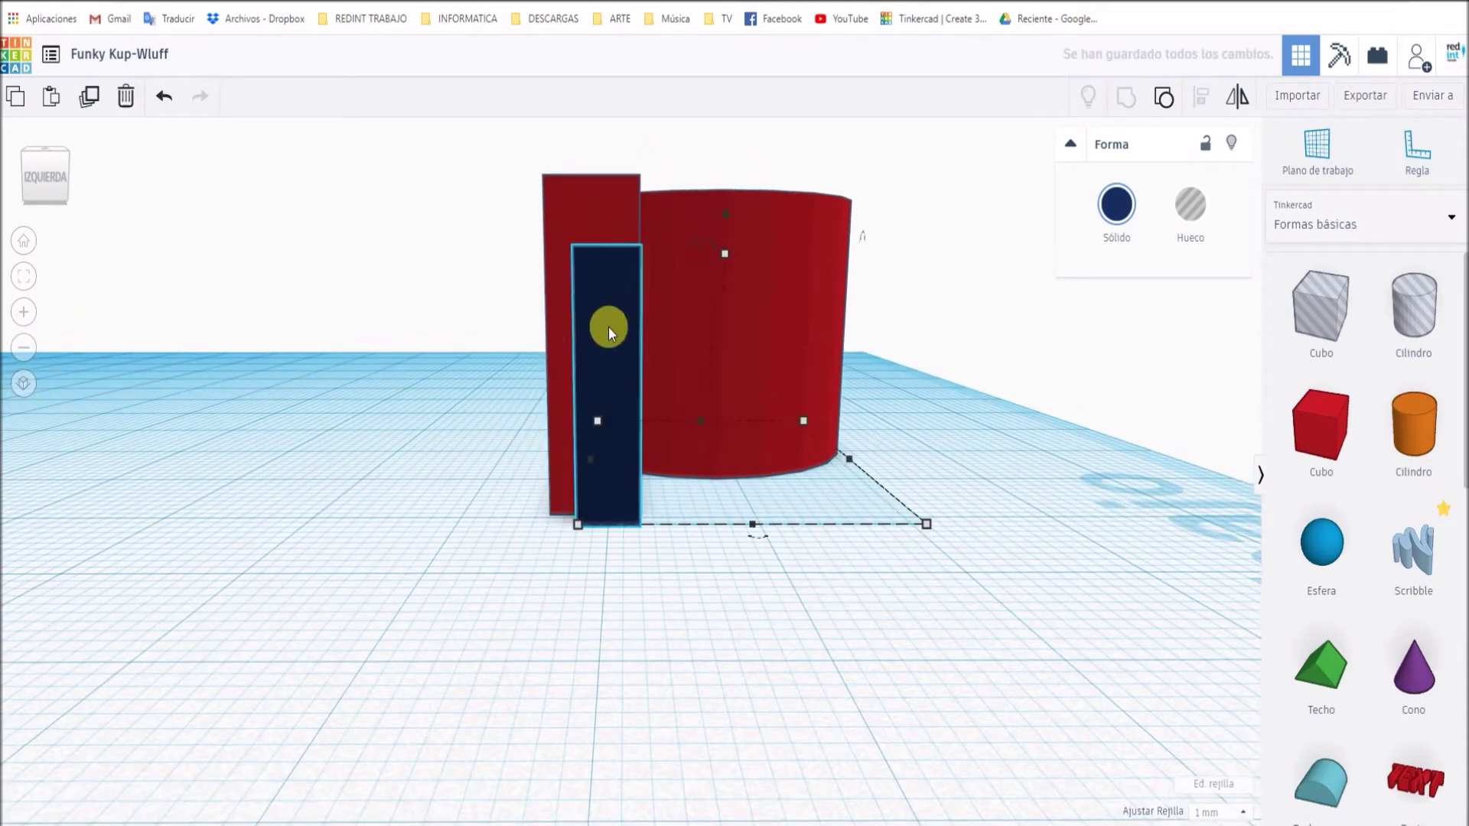
{"action": "left_click", "coordinate": [1251, 815]}
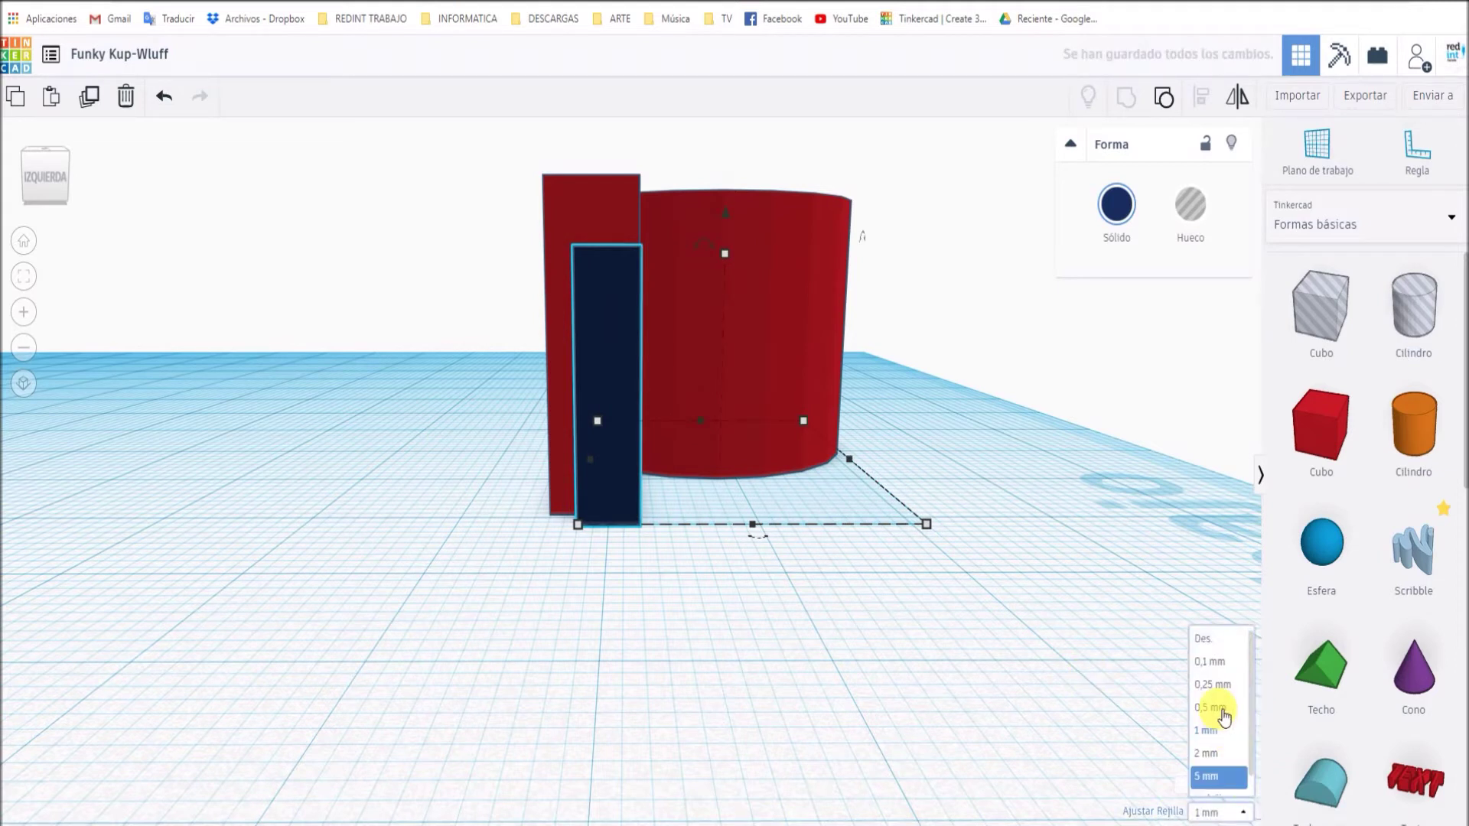
{"action": "left_click", "coordinate": [1223, 709]}
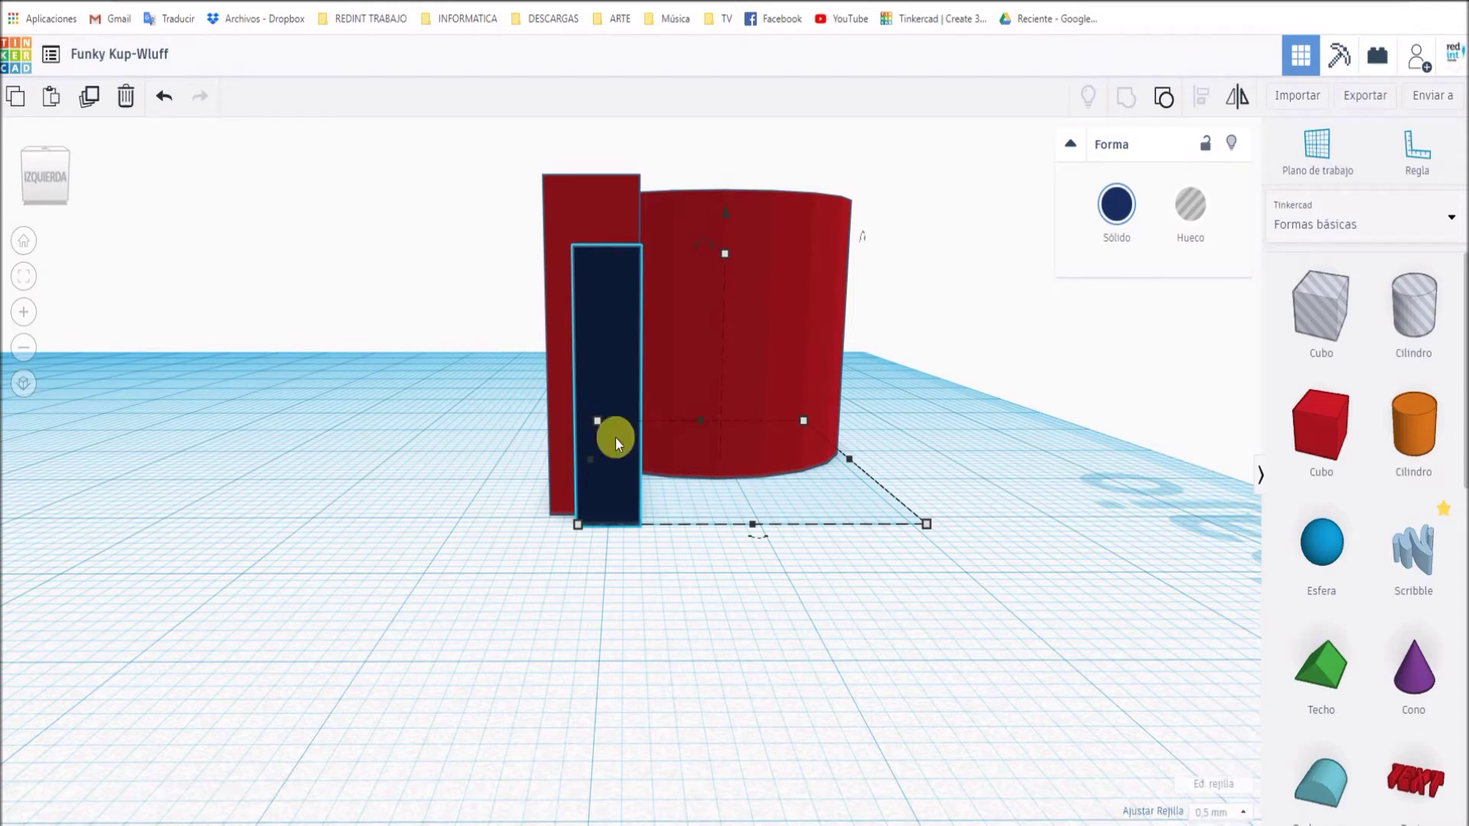
{"action": "key", "text": "Left"}
{"action": "key", "text": "Left"}
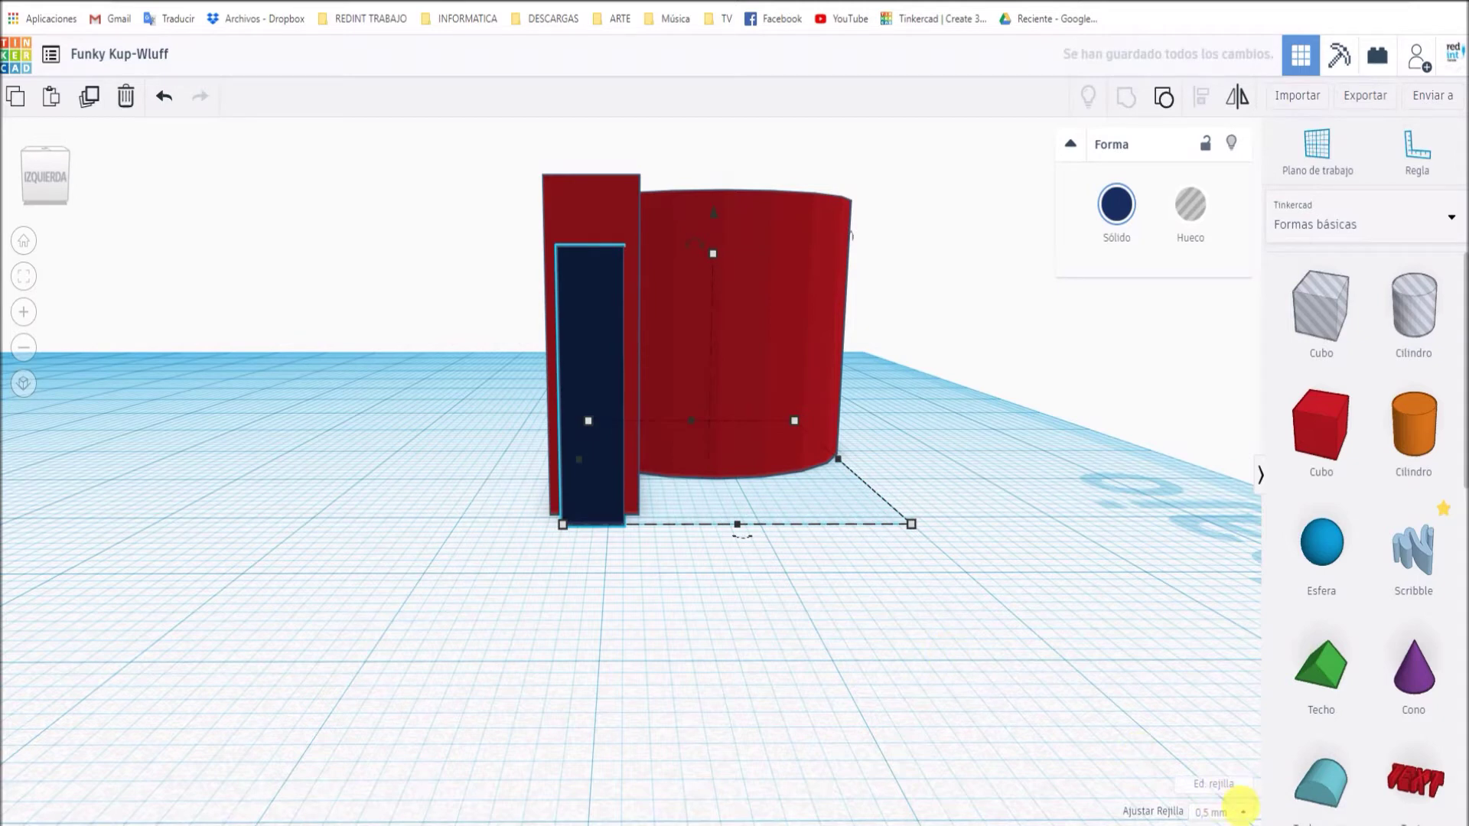
Set the snap grid to 0.1 mm and nudge the blue copy 0.2 mm toward the cylinder side to centre it
{"action": "left_click", "coordinate": [1243, 813]}
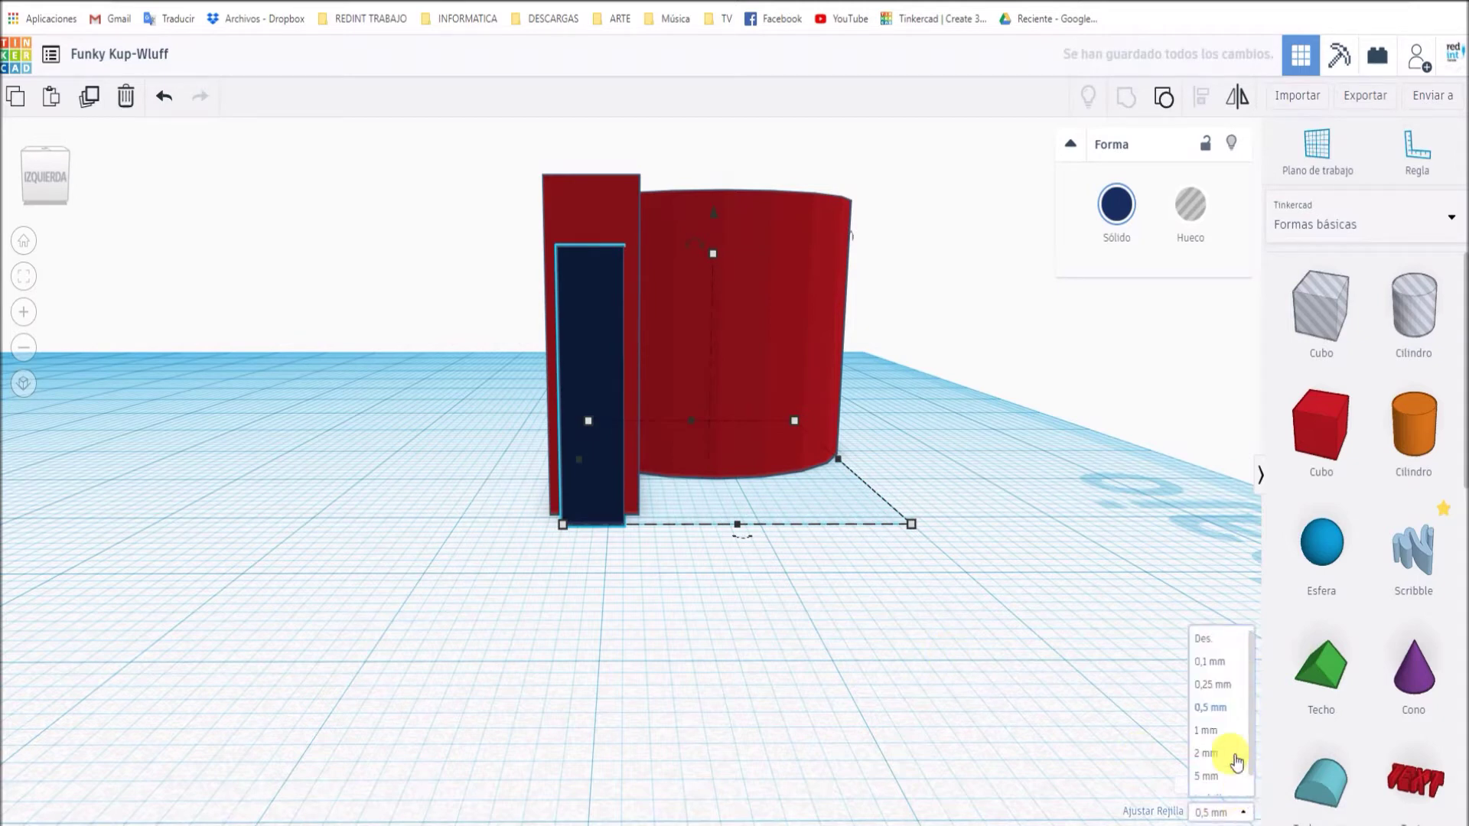
{"action": "left_click", "coordinate": [1220, 662]}
{"action": "left_click", "coordinate": [580, 407]}
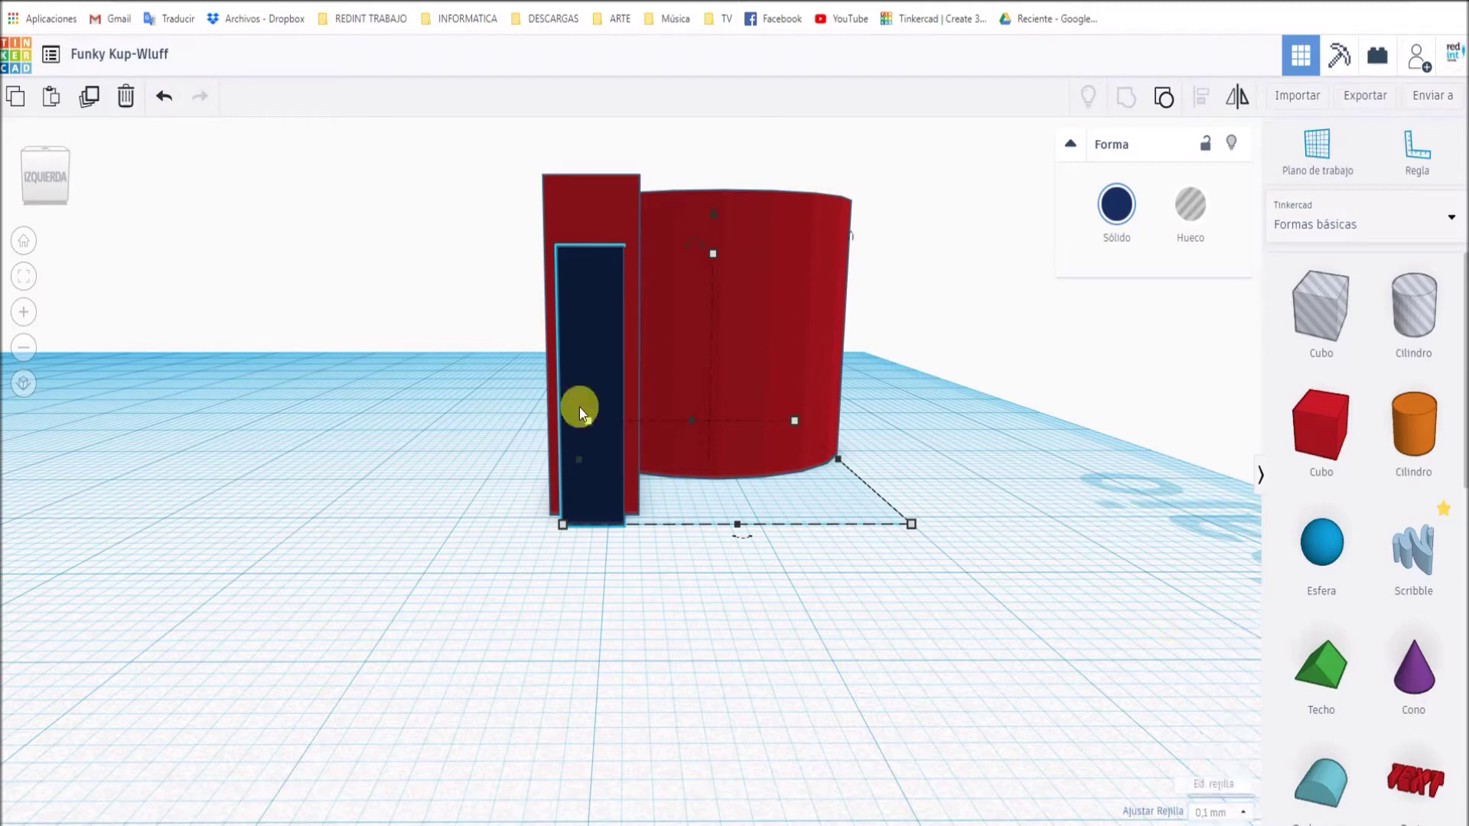
{"action": "key", "text": "Right"}
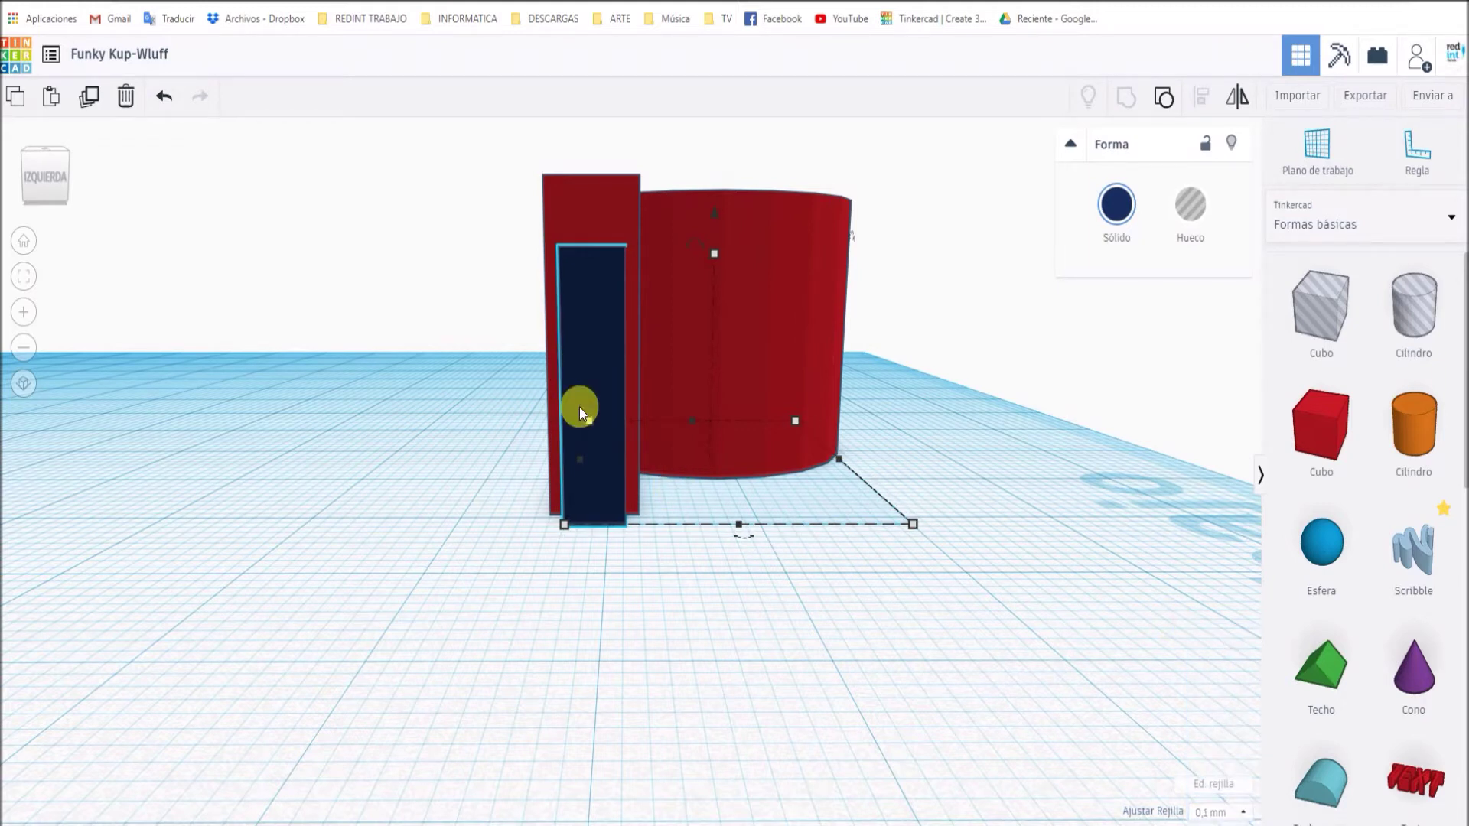
{"action": "key", "text": "Right"}
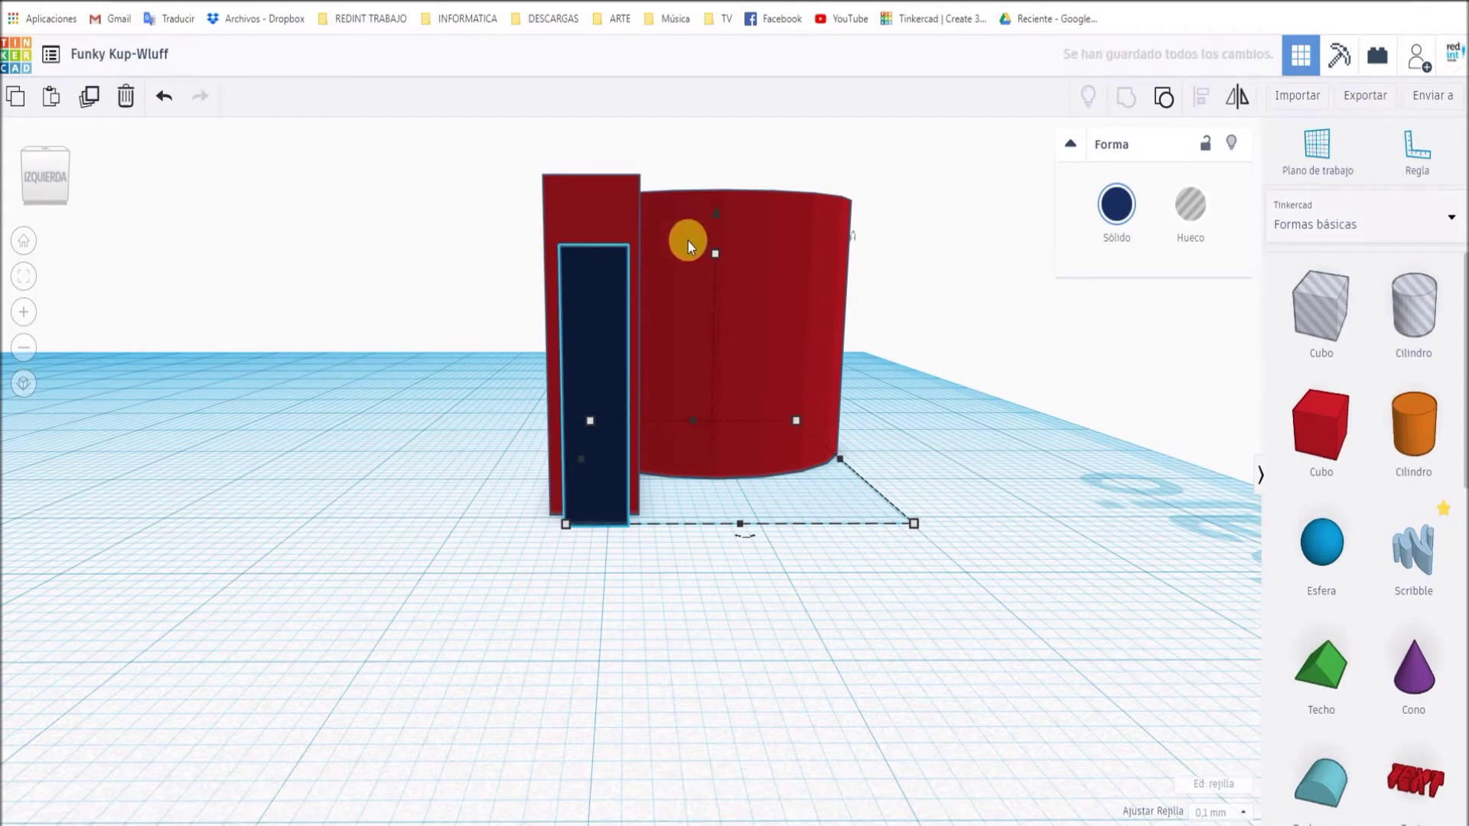
Raise the blue copy 2.1 mm above the workplane and check its placement inside the red whistle
{"action": "left_click_drag", "start_coordinate": [718, 206], "coordinate": [720, 183]}
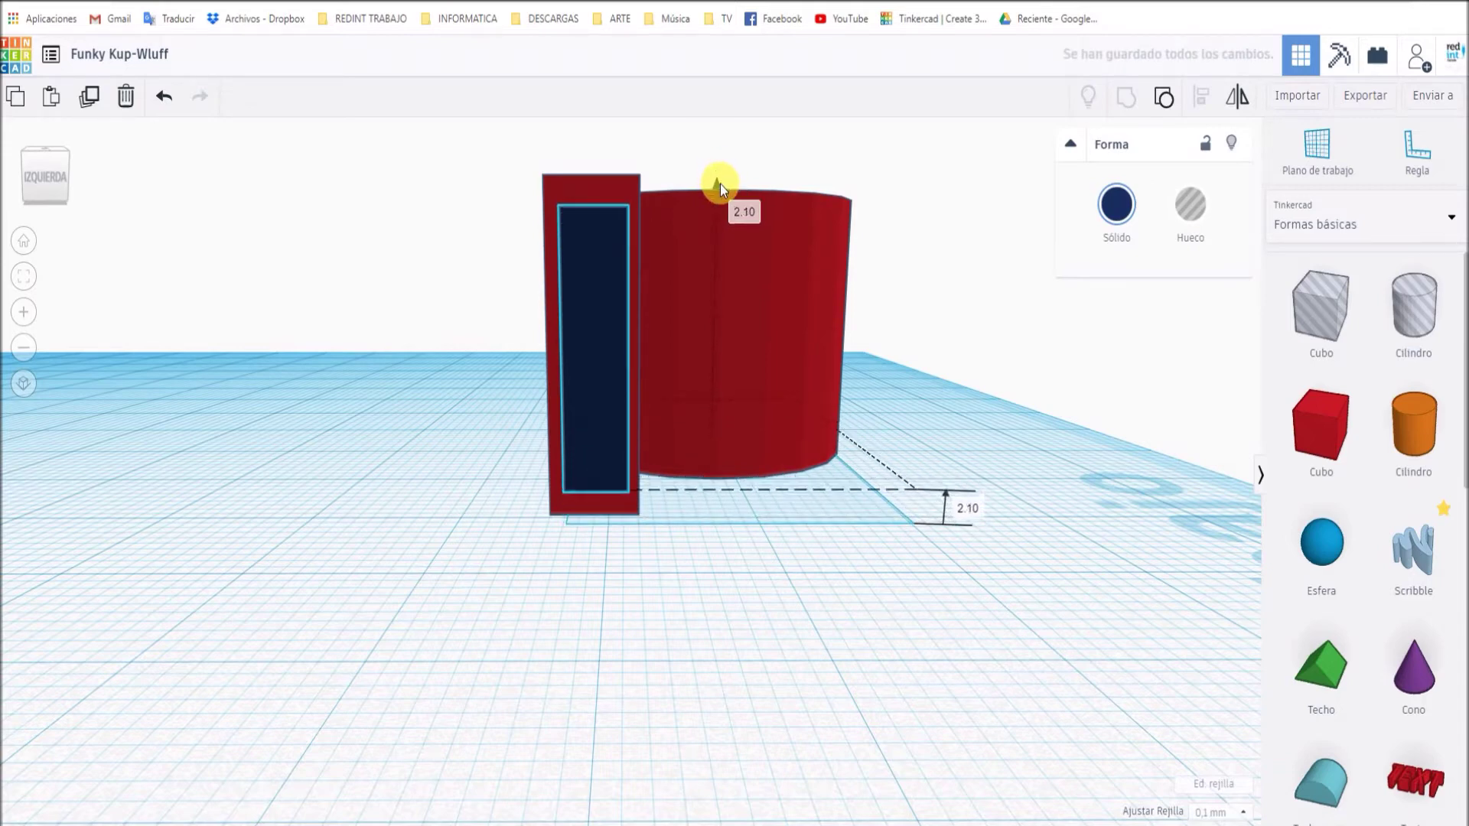
{"action": "right_click_drag", "start_coordinate": [964, 622], "coordinate": [737, 363]}
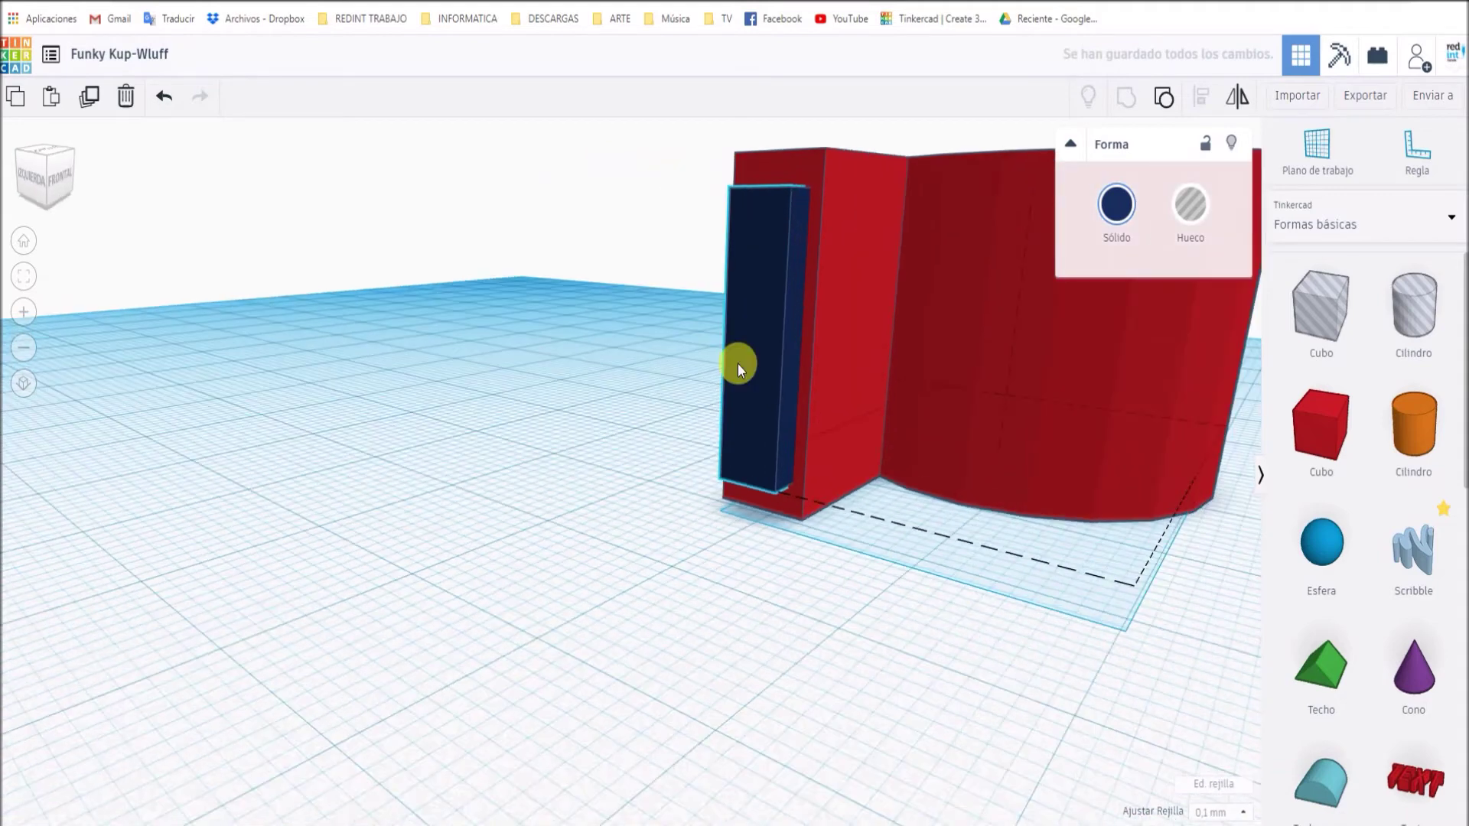
{"action": "left_click", "coordinate": [31, 244]}
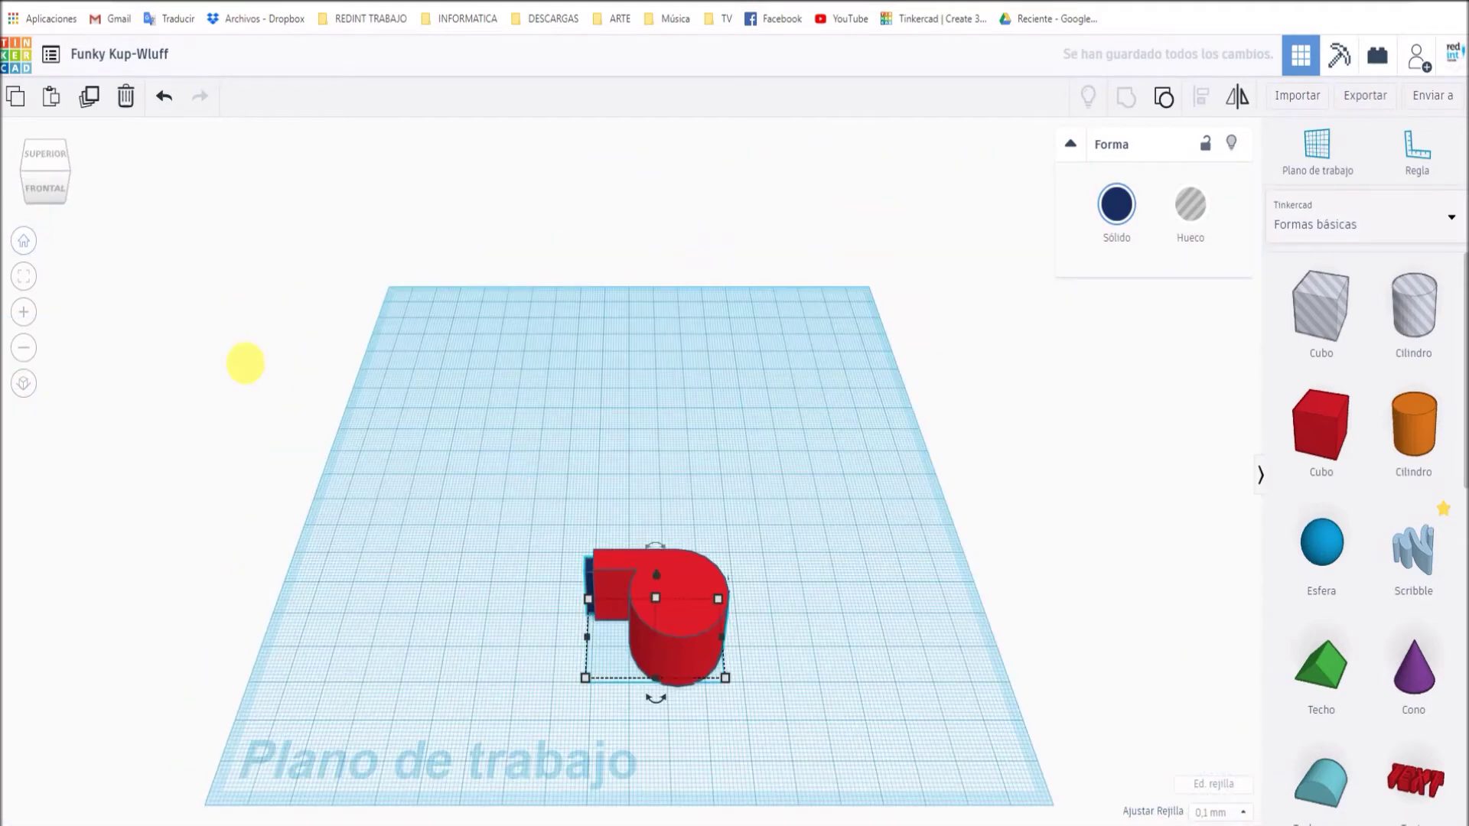
{"action": "scroll", "coordinate": [715, 632], "scroll_direction": "up", "scroll_amount": 10}
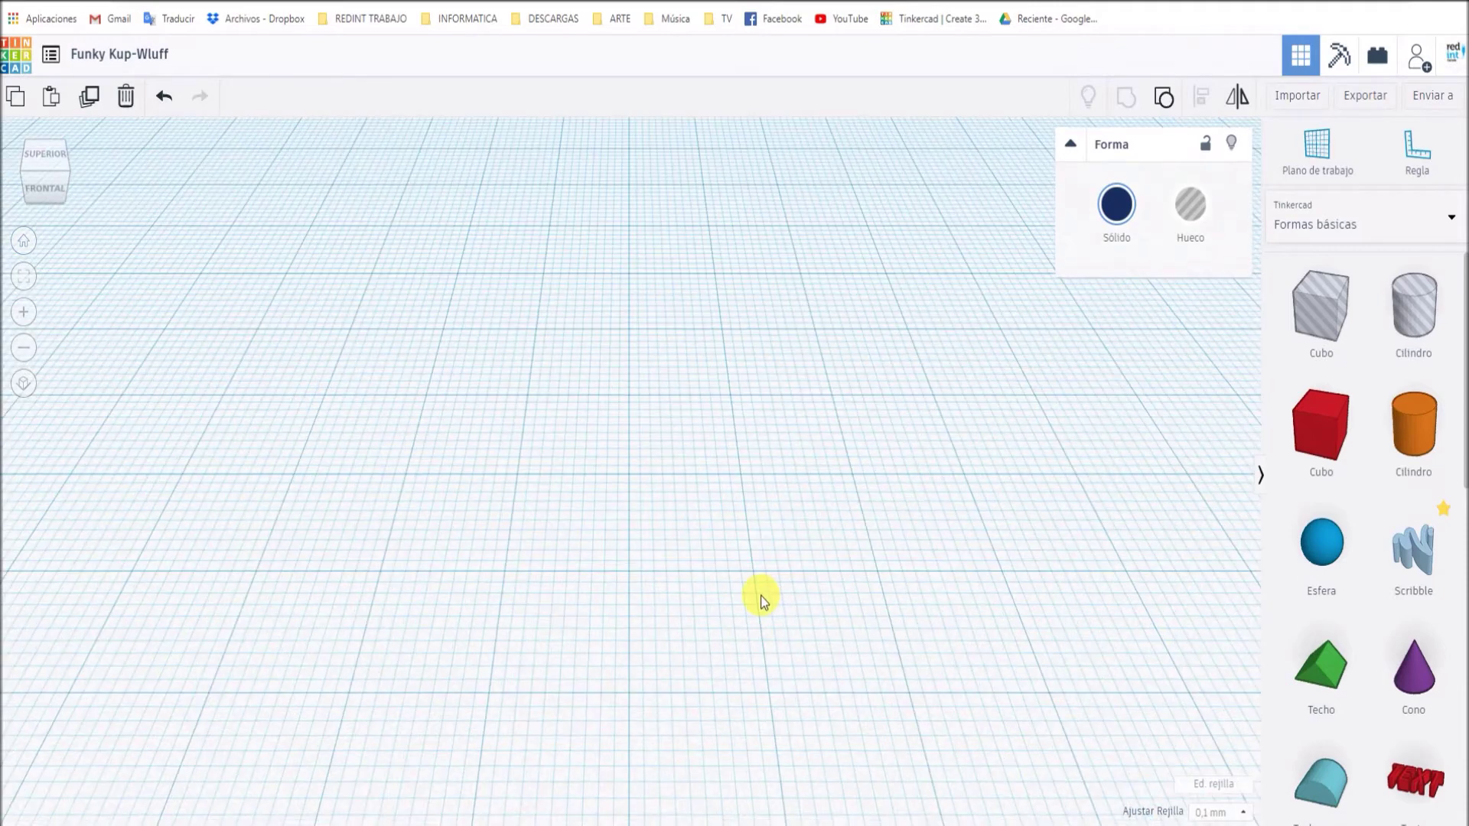
{"action": "scroll", "coordinate": [691, 222], "scroll_direction": "down", "scroll_amount": 5}
{"action": "left_click", "coordinate": [856, 751]}
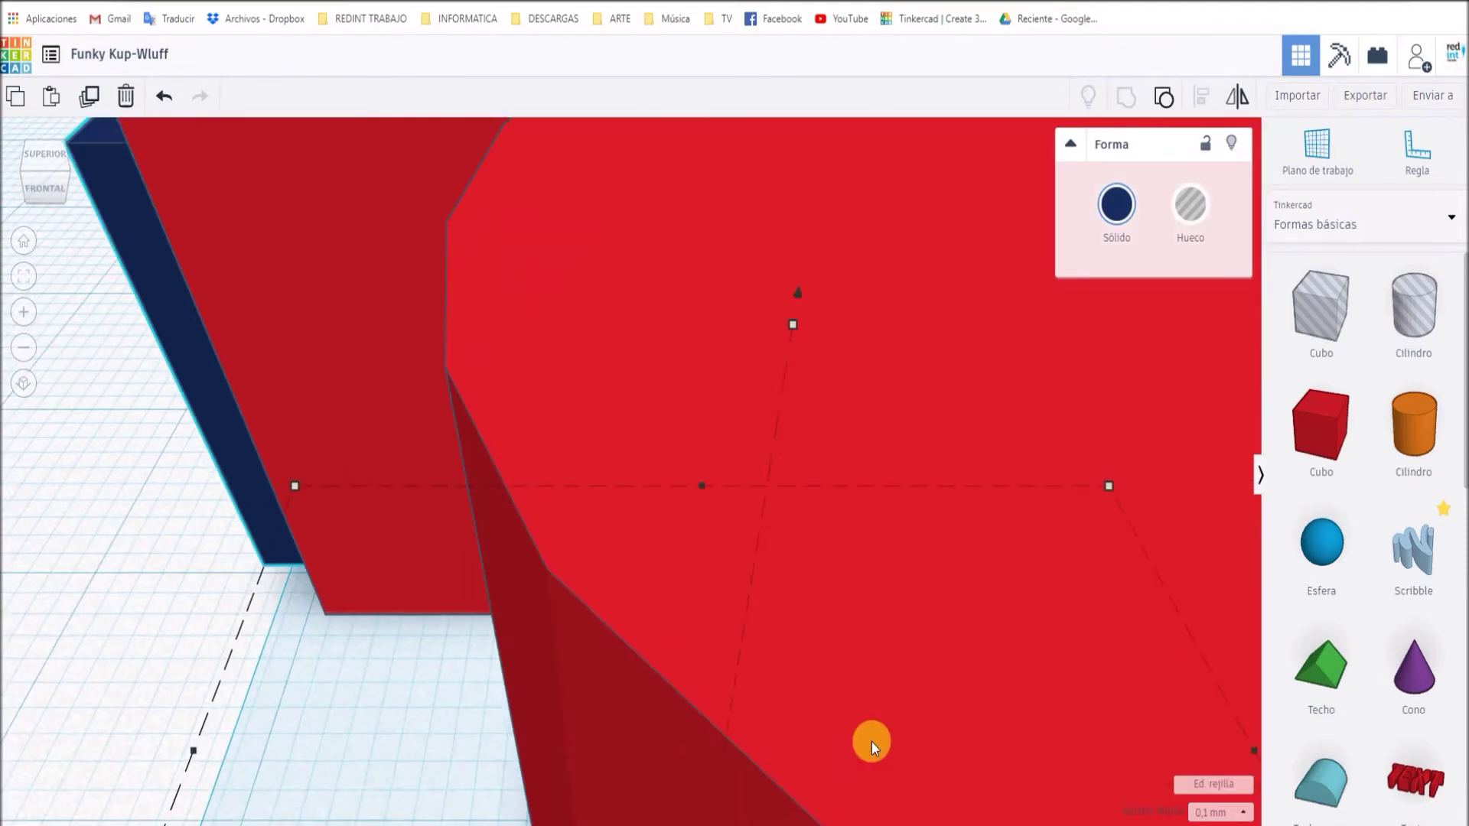
{"action": "scroll", "coordinate": [956, 727], "scroll_direction": "down", "scroll_amount": 2}
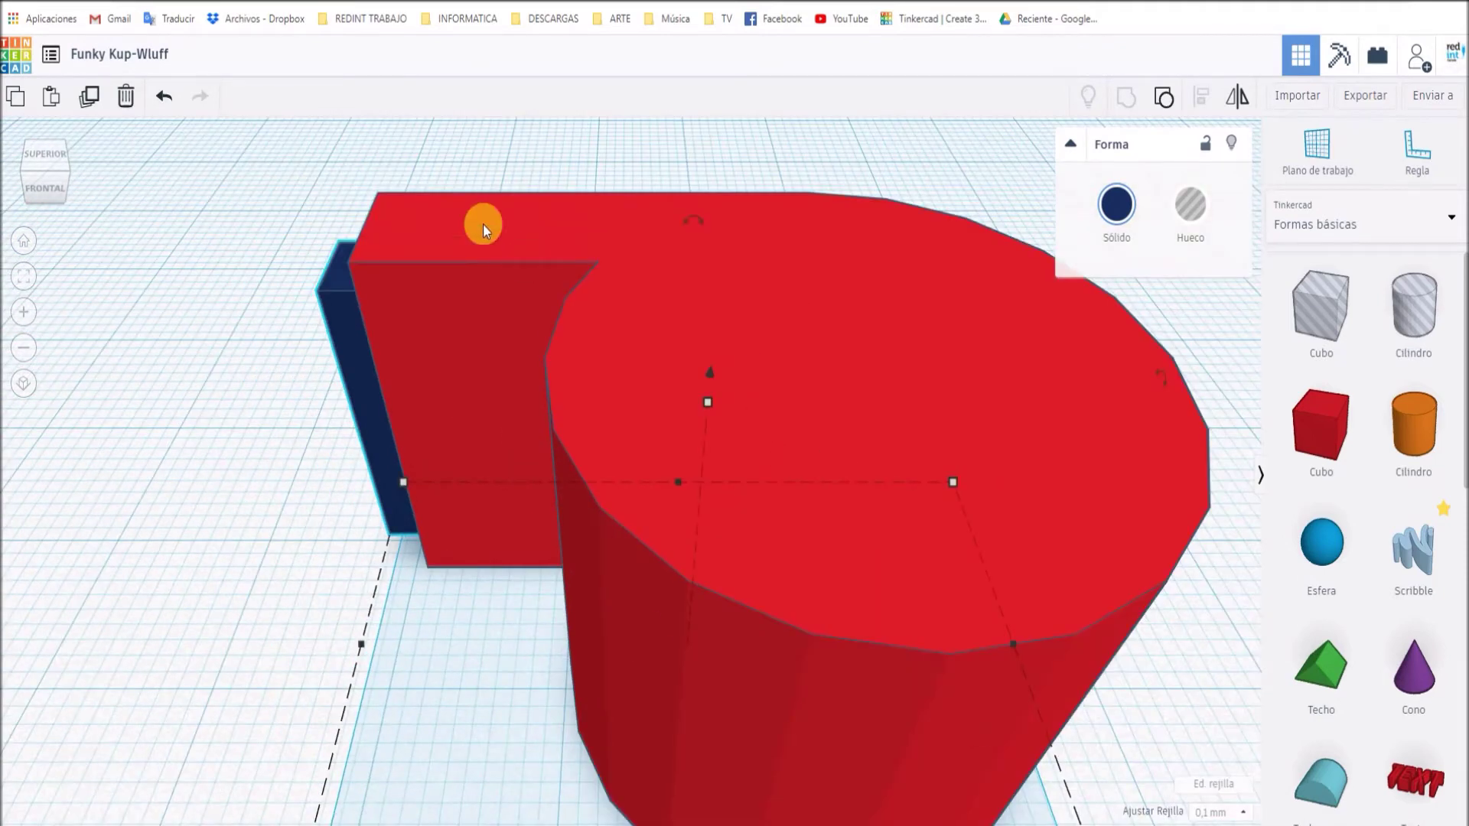